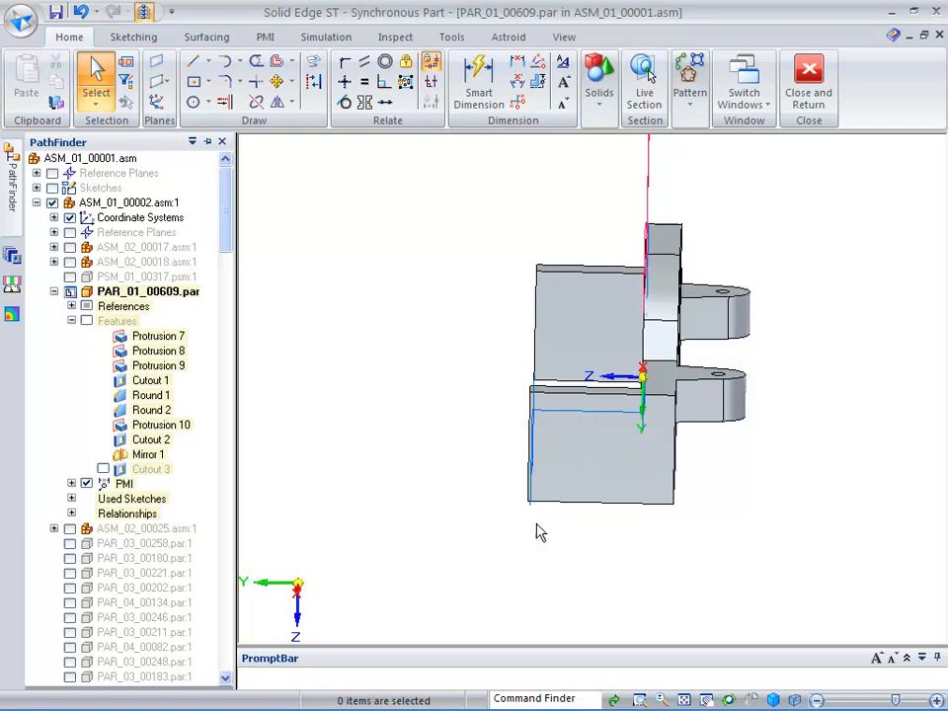
Step: Move the selected bridge and cross-member faces of the bracket 20 mm toward the lugs, checking the position against the surrounding assembly
{"action": "left_click", "coordinate": [144, 13]}
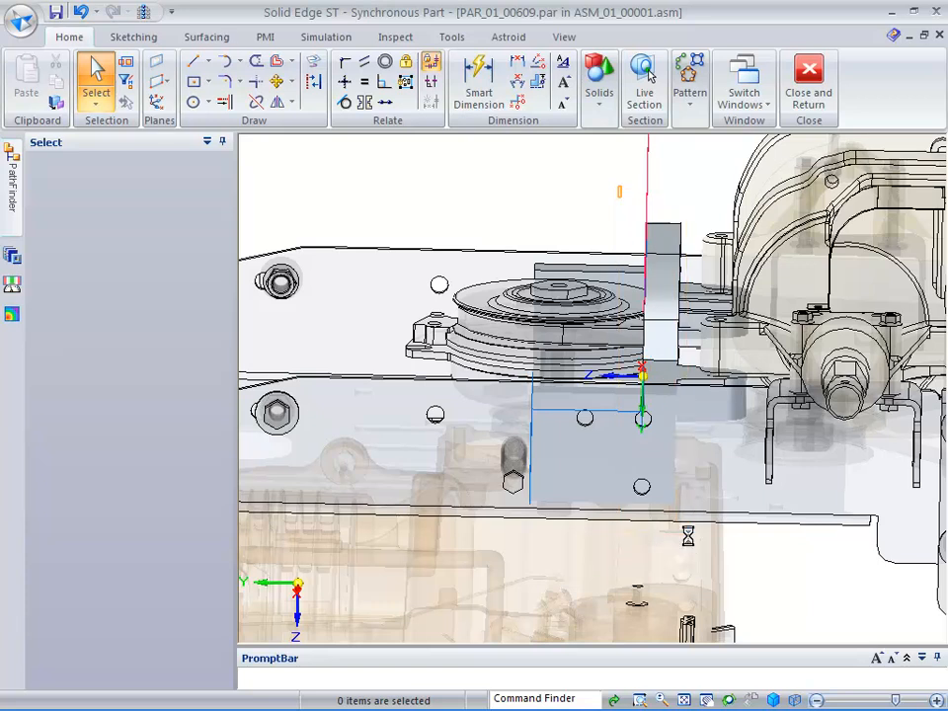
{"action": "left_click", "coordinate": [140, 15]}
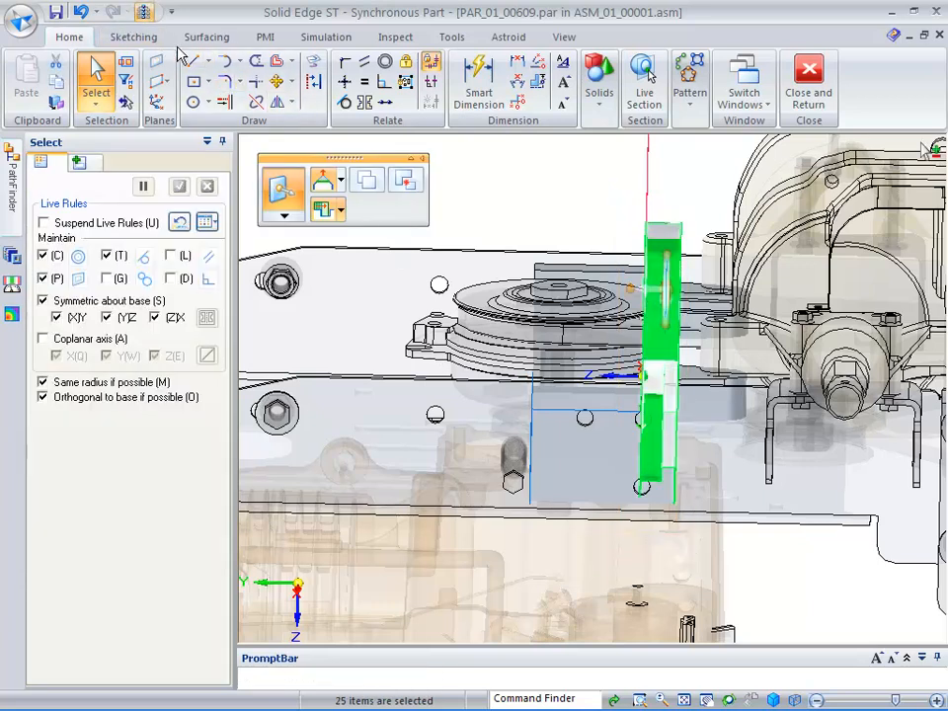
{"action": "left_click", "coordinate": [652, 300]}
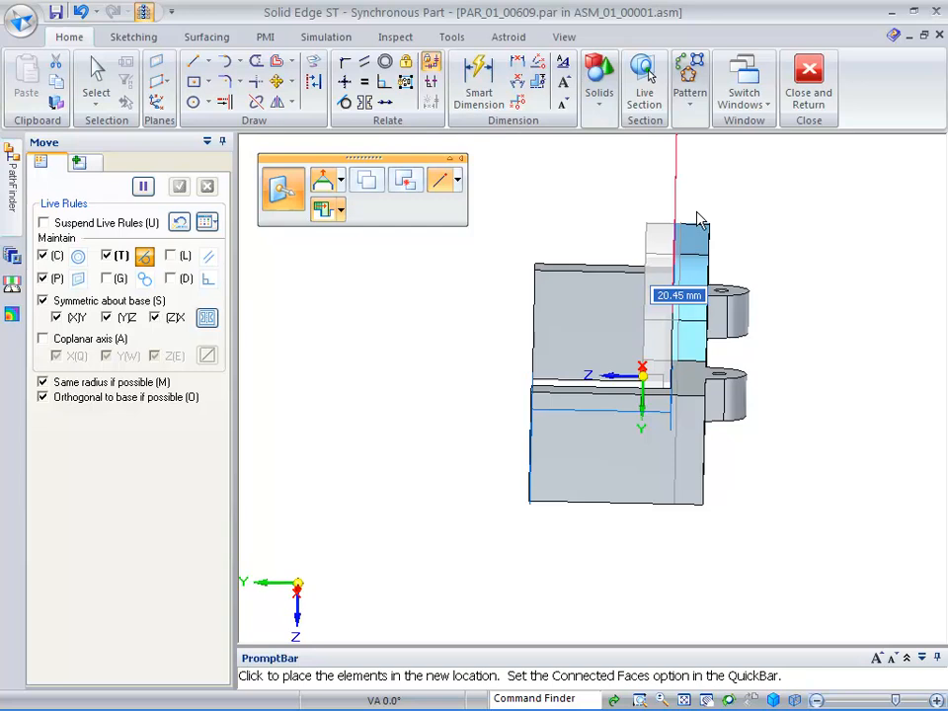
{"action": "type", "text": "20"}
{"action": "key", "text": "Return"}
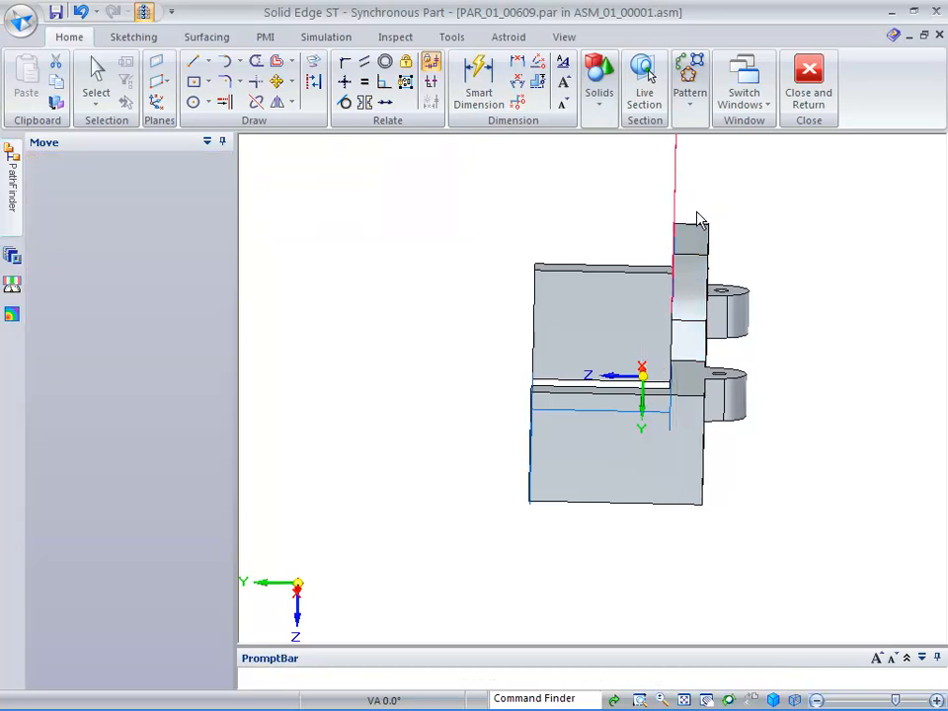
{"action": "left_click", "coordinate": [791, 238]}
Step: Restore the hidden Cutout 3 feature so the mounting holes return to both end plates
{"action": "middle_click_drag", "start_coordinate": [838, 239], "coordinate": [835, 243]}
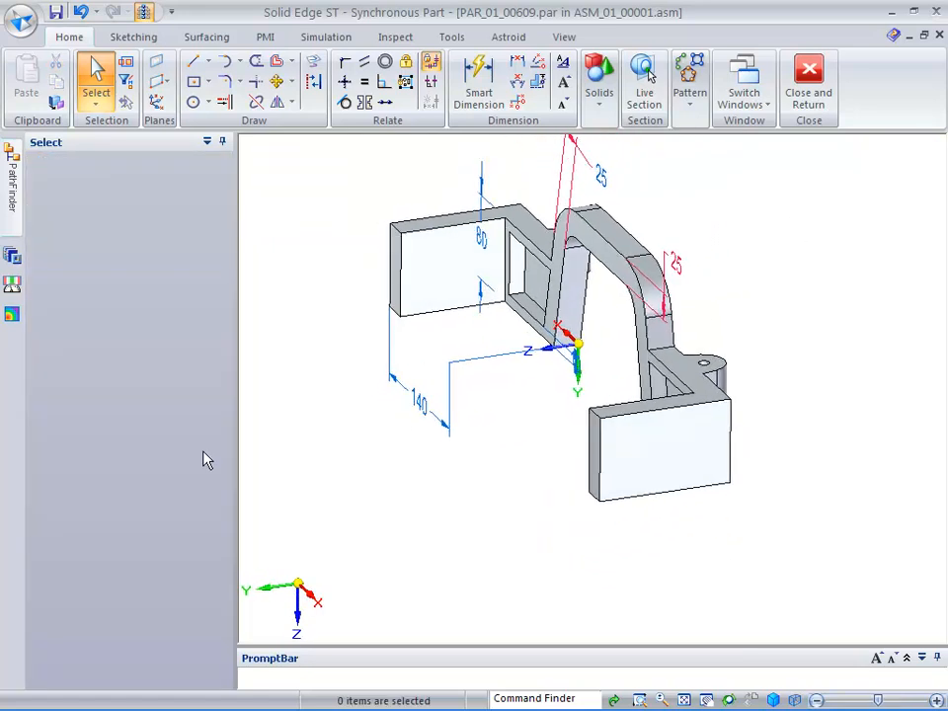
{"action": "mouse_move", "coordinate": [15, 173]}
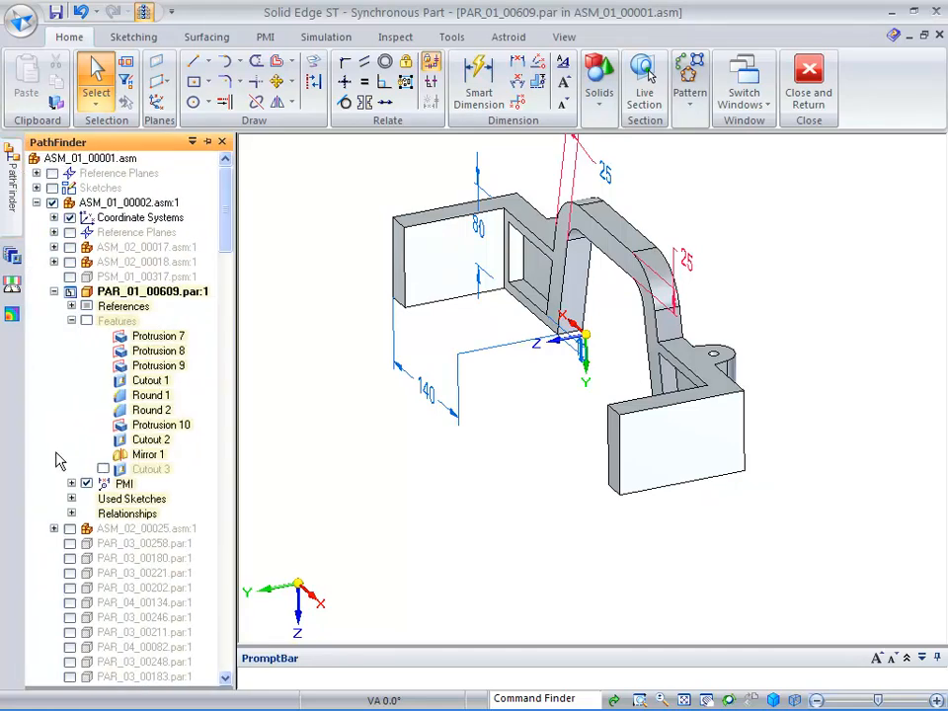
{"action": "left_click", "coordinate": [111, 471]}
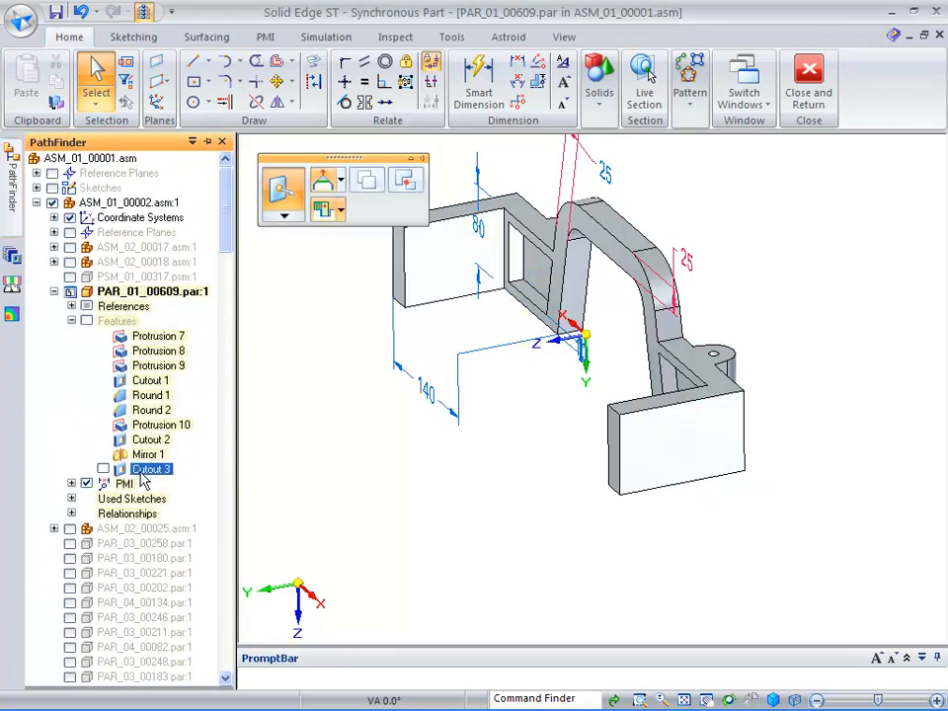
{"action": "right_click", "coordinate": [138, 471]}
{"action": "left_click", "coordinate": [193, 461]}
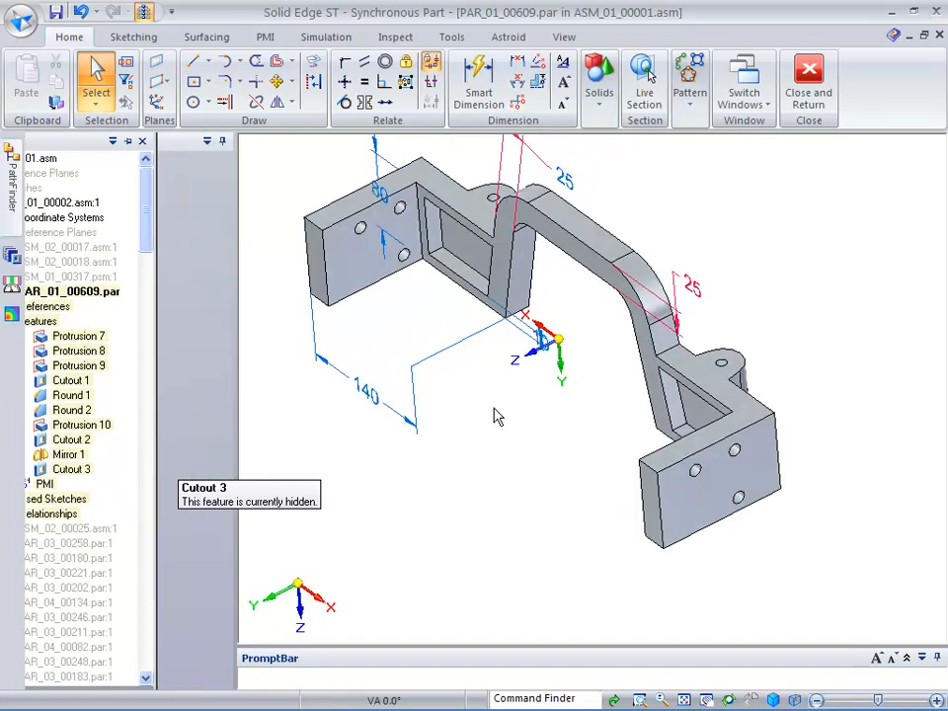
Step: Dimension the width of the arm's upper face beside the lug, set it to 28 mm and lock it
{"action": "left_click", "coordinate": [479, 87]}
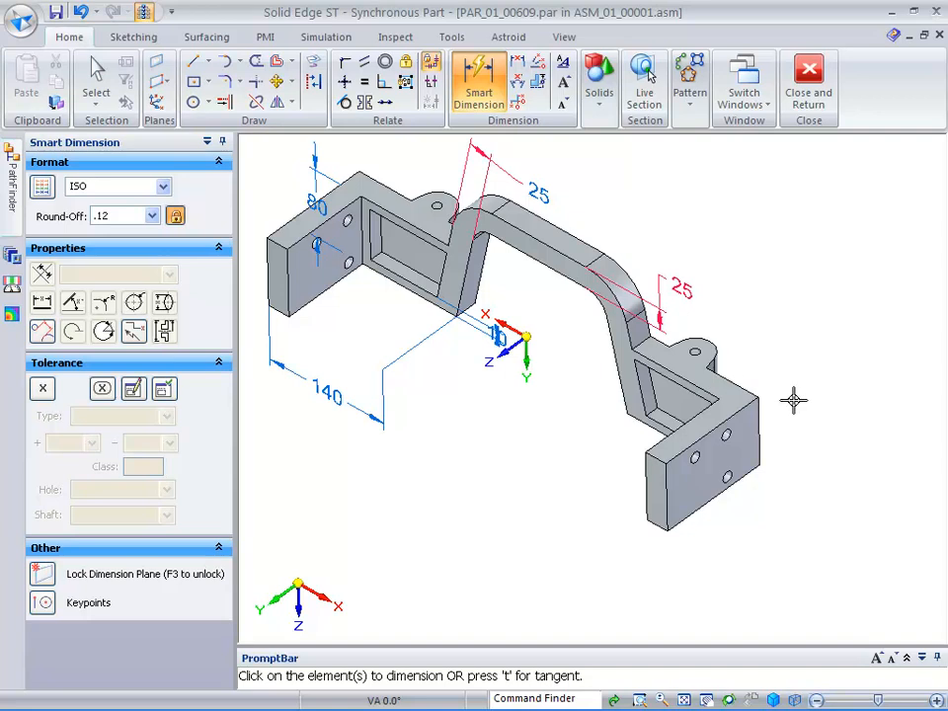
{"action": "left_click", "coordinate": [662, 390]}
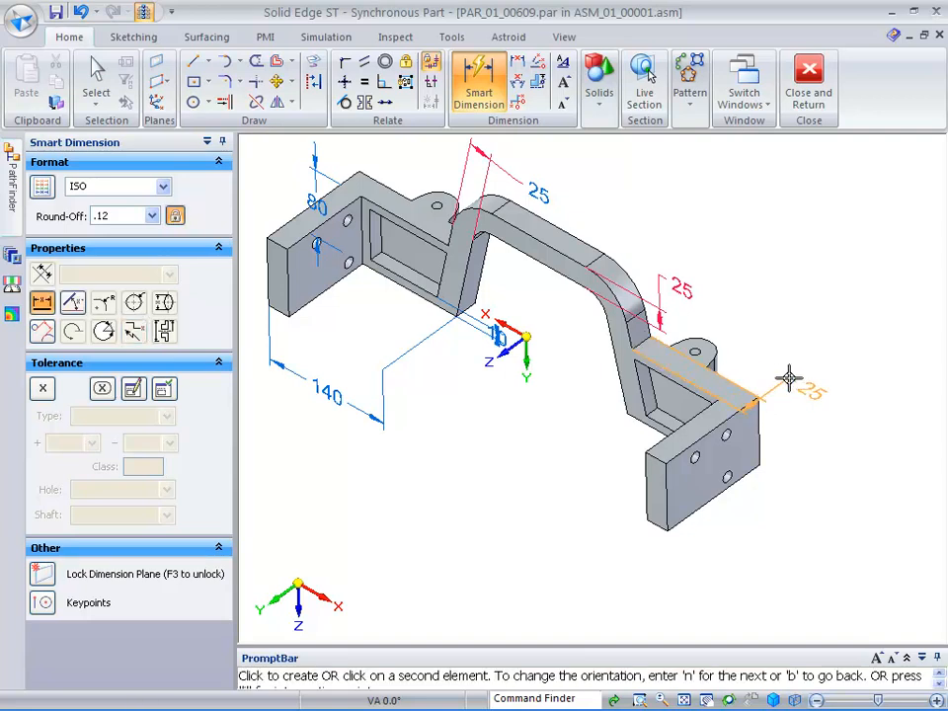
{"action": "left_click", "coordinate": [831, 388]}
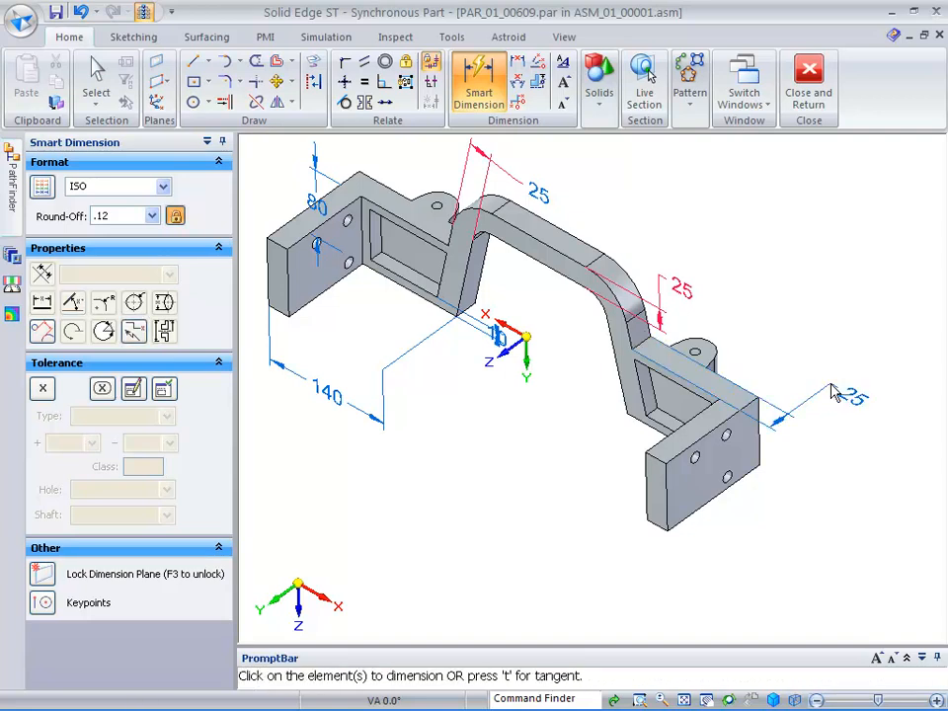
{"action": "key", "text": "Escape"}
{"action": "left_click", "coordinate": [845, 405]}
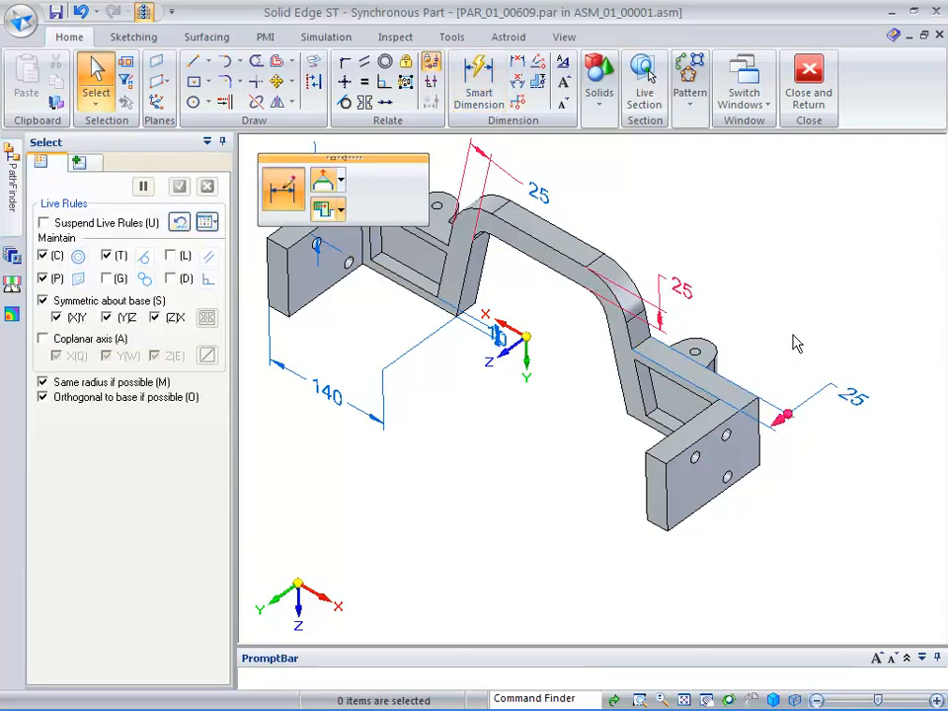
{"action": "scroll", "coordinate": [798, 310], "scroll_direction": "up", "scroll_amount": 3}
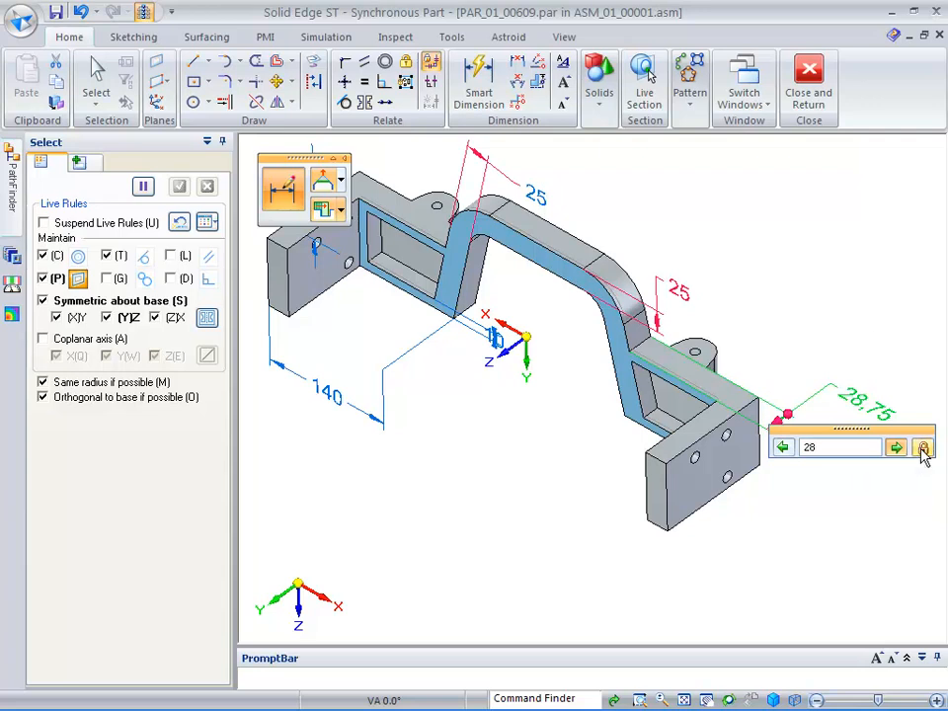
{"action": "key", "text": "Return"}
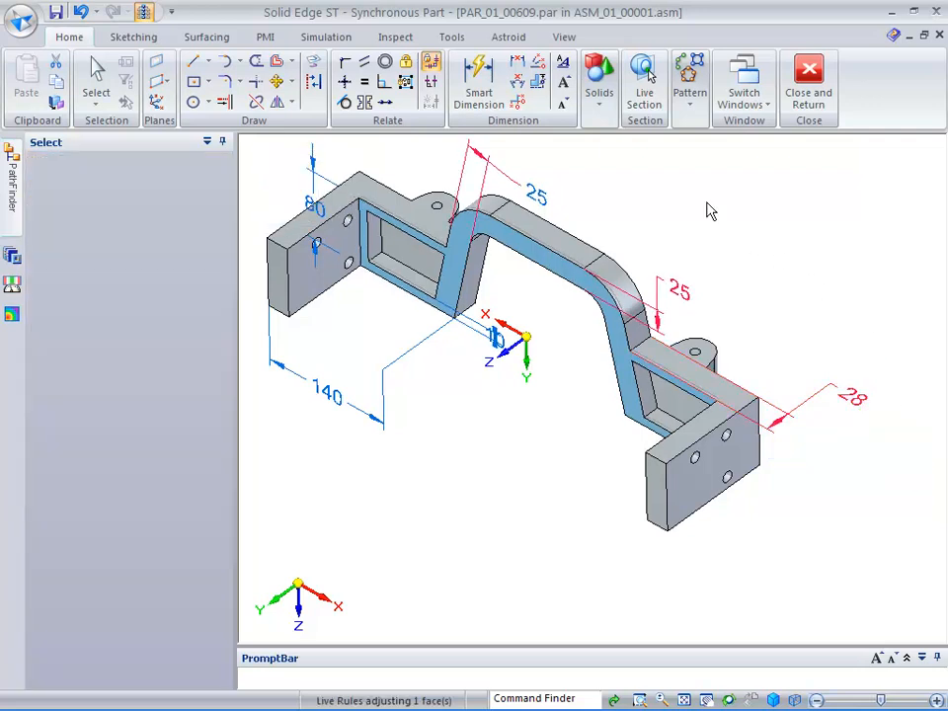
Step: Dimension the distances from the lug hole to the arm's back edge and to the end plate's front edge
{"action": "left_click", "coordinate": [488, 84]}
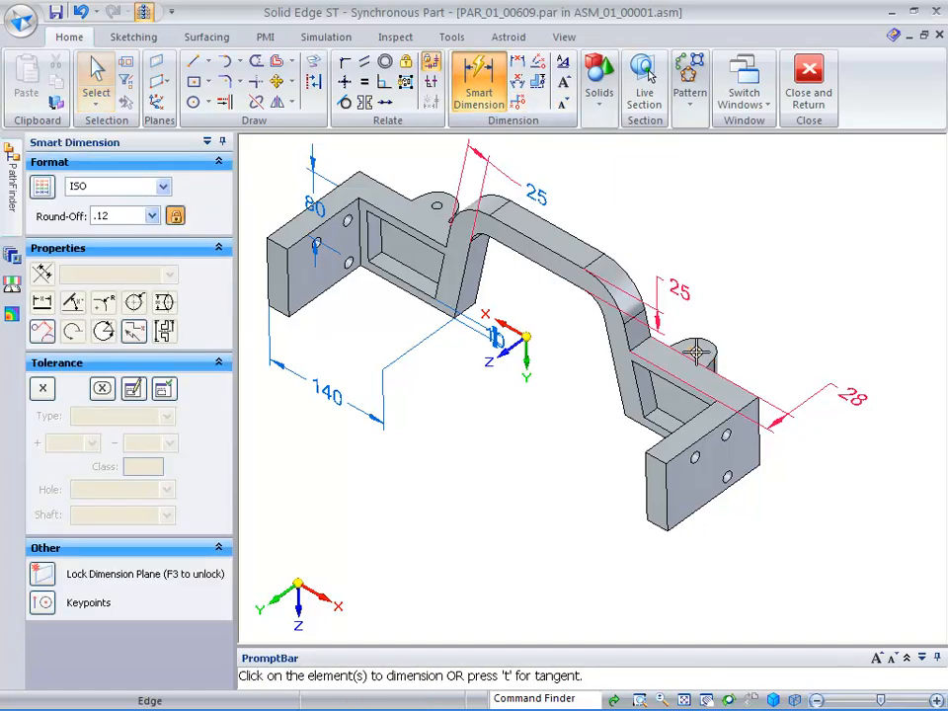
{"action": "left_click", "coordinate": [753, 395]}
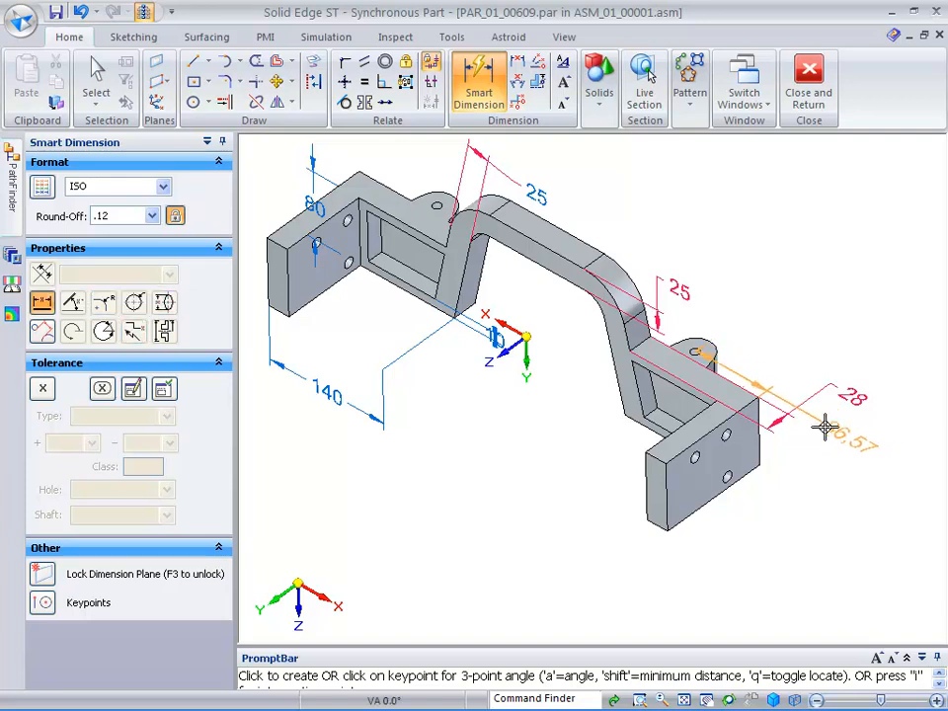
{"action": "left_click", "coordinate": [880, 417]}
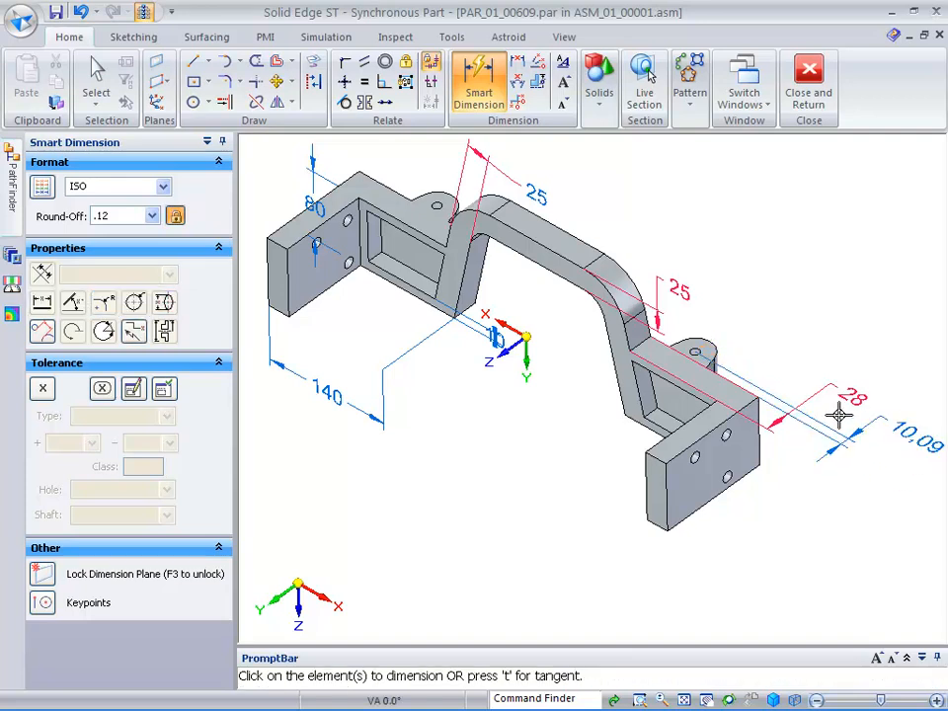
{"action": "left_click", "coordinate": [698, 353]}
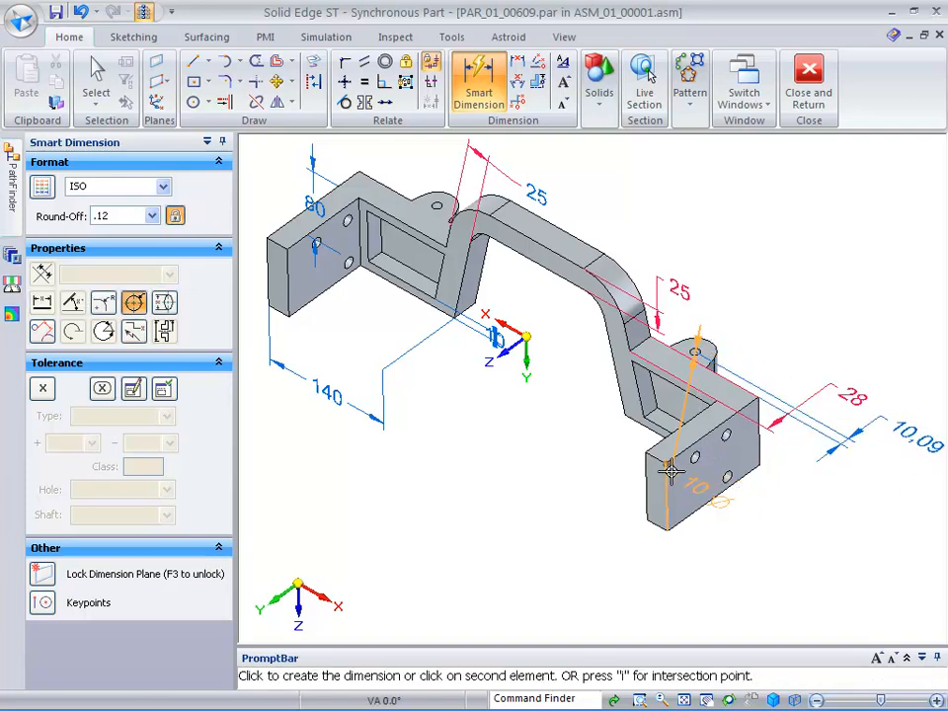
{"action": "left_click", "coordinate": [666, 469]}
{"action": "left_click", "coordinate": [821, 509]}
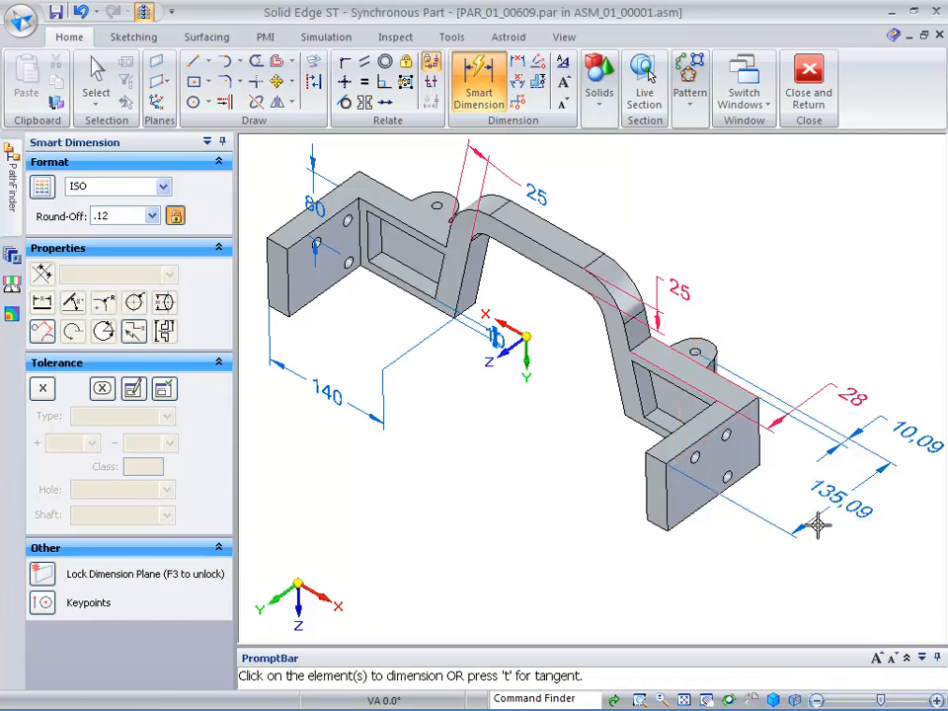
{"action": "key", "text": "Escape"}
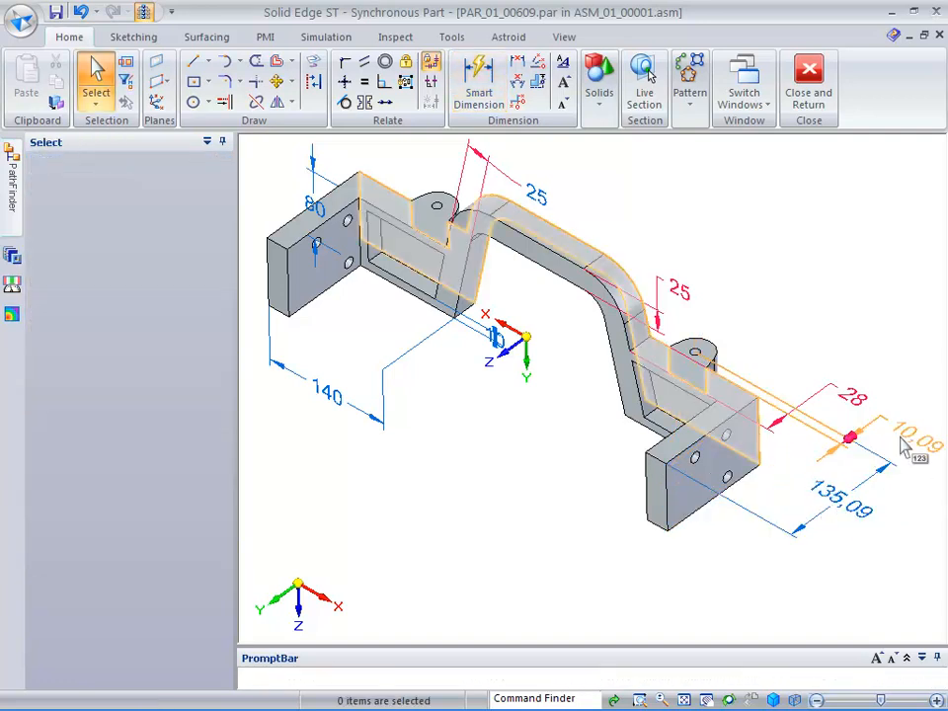
Step: Set the distance between the lug hole and the arm's back edge to 15 mm
{"action": "left_click", "coordinate": [902, 446]}
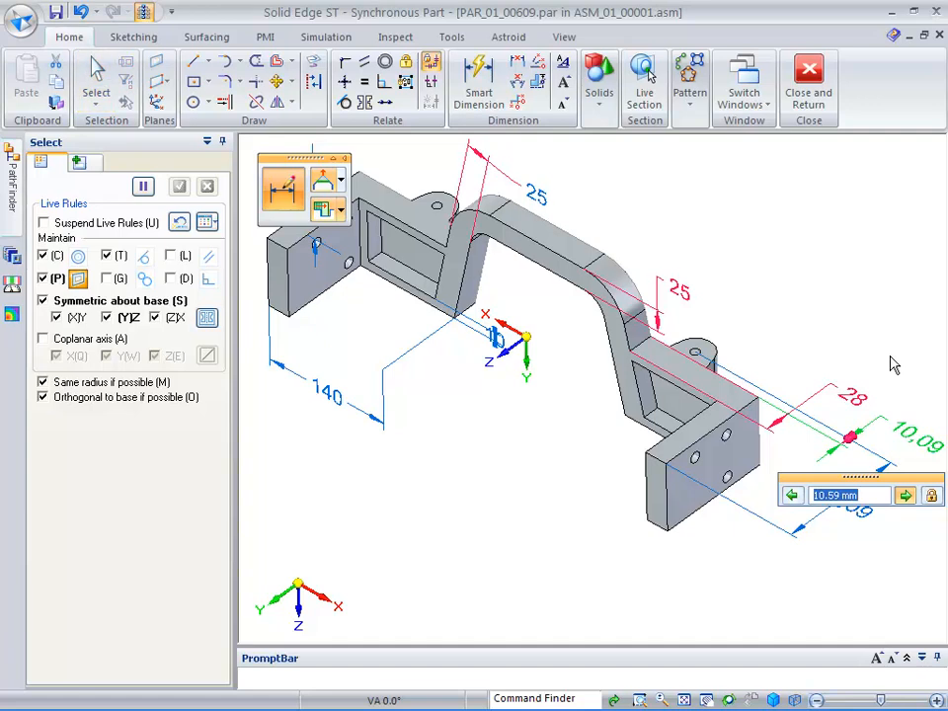
{"action": "scroll", "coordinate": [890, 357], "scroll_direction": "up", "scroll_amount": 3}
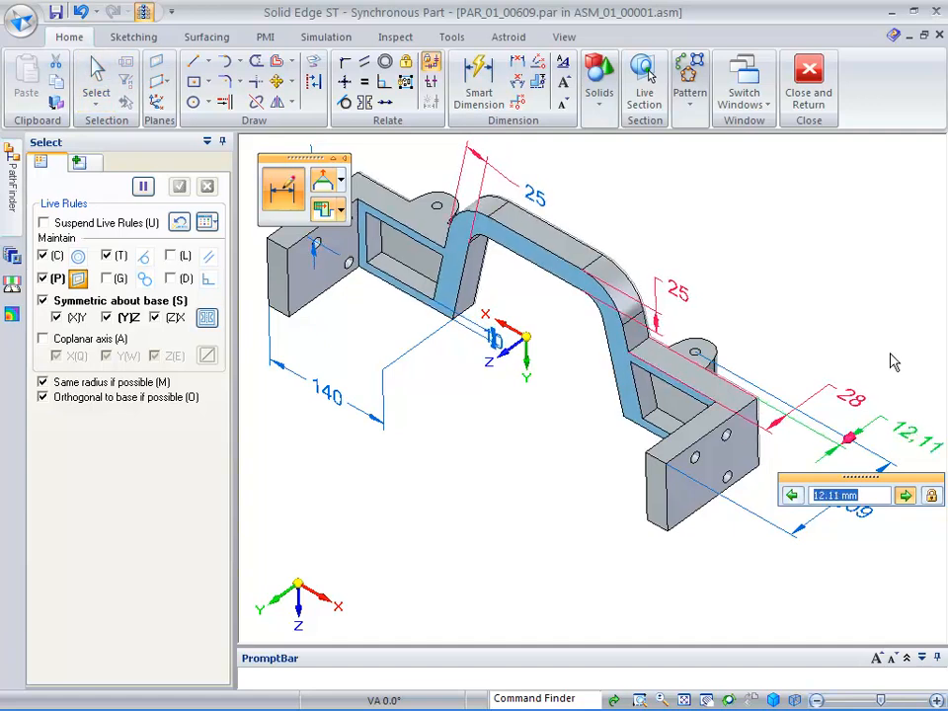
{"action": "scroll", "coordinate": [828, 370], "scroll_direction": "up", "scroll_amount": 4}
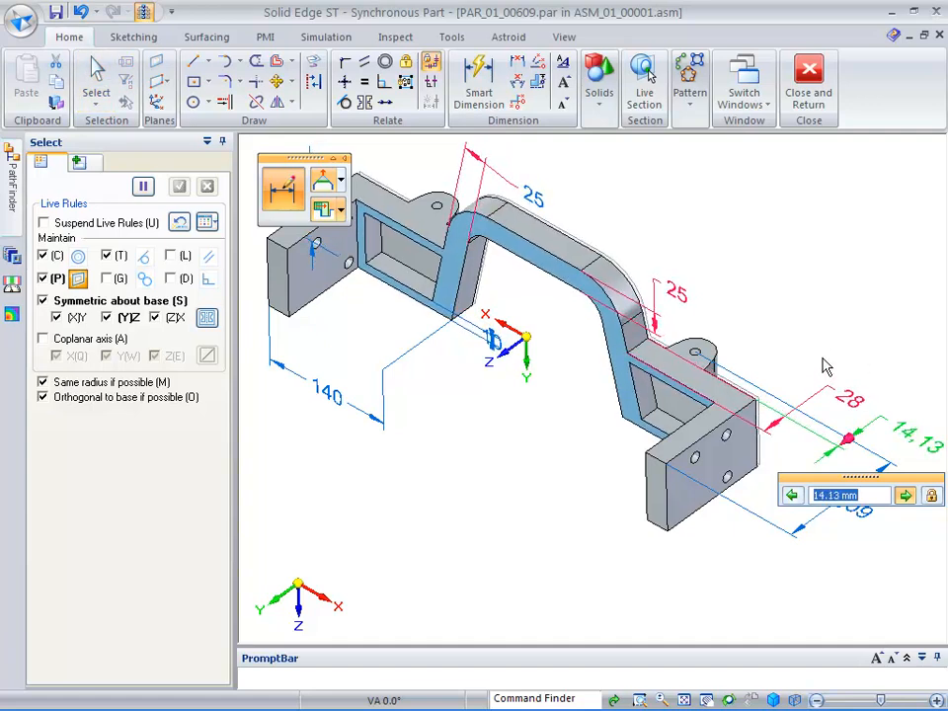
{"action": "scroll", "coordinate": [828, 366], "scroll_direction": "up", "scroll_amount": 2}
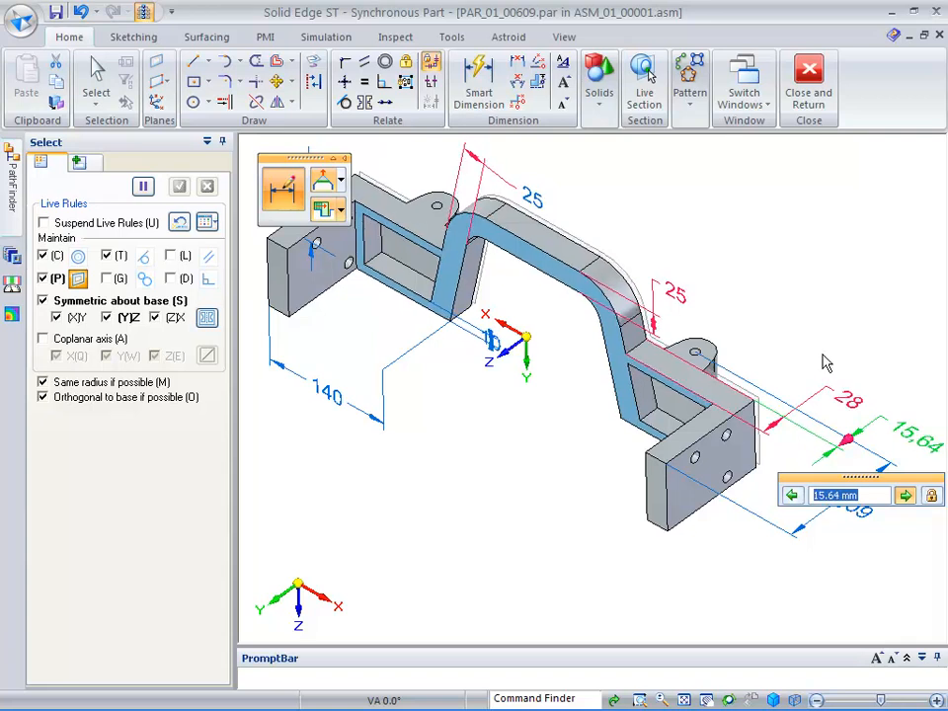
{"action": "scroll", "coordinate": [828, 364], "scroll_direction": "down", "scroll_amount": 2}
{"action": "type", "text": "1"}
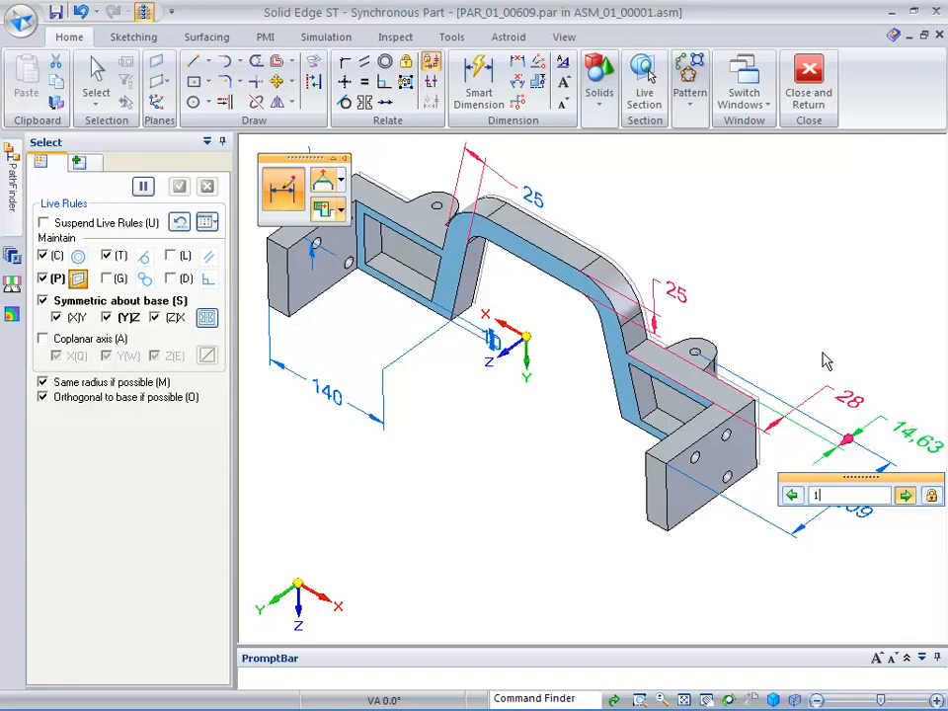
{"action": "type", "text": "5"}
{"action": "key", "text": "Return"}
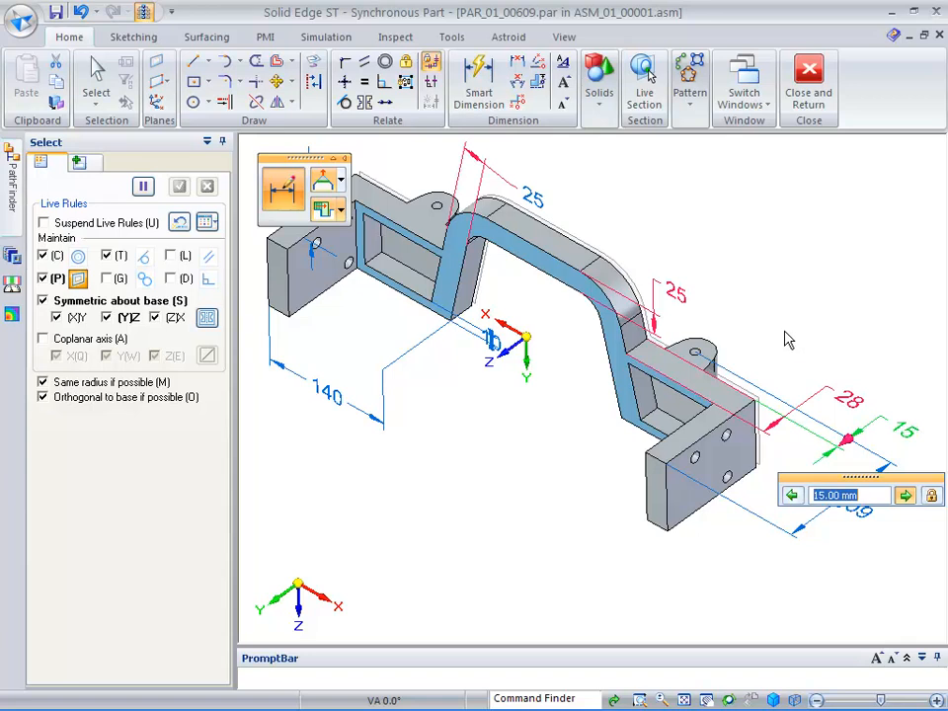
{"action": "left_click", "coordinate": [825, 623]}
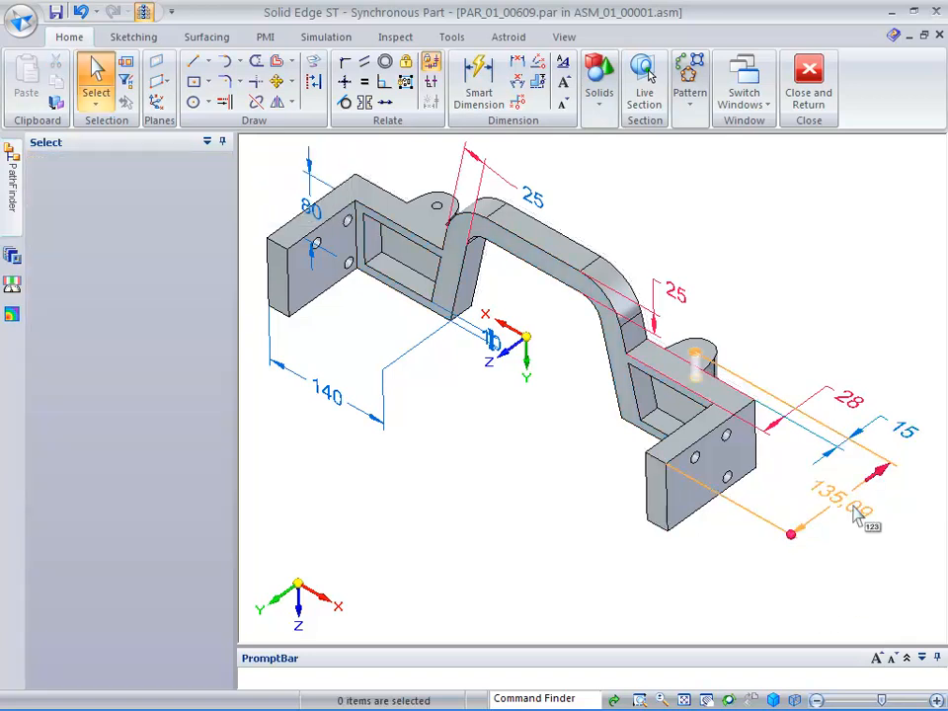
Step: Set the distance from the lug hole to the end plate's front face to 115 mm
{"action": "left_click", "coordinate": [851, 512]}
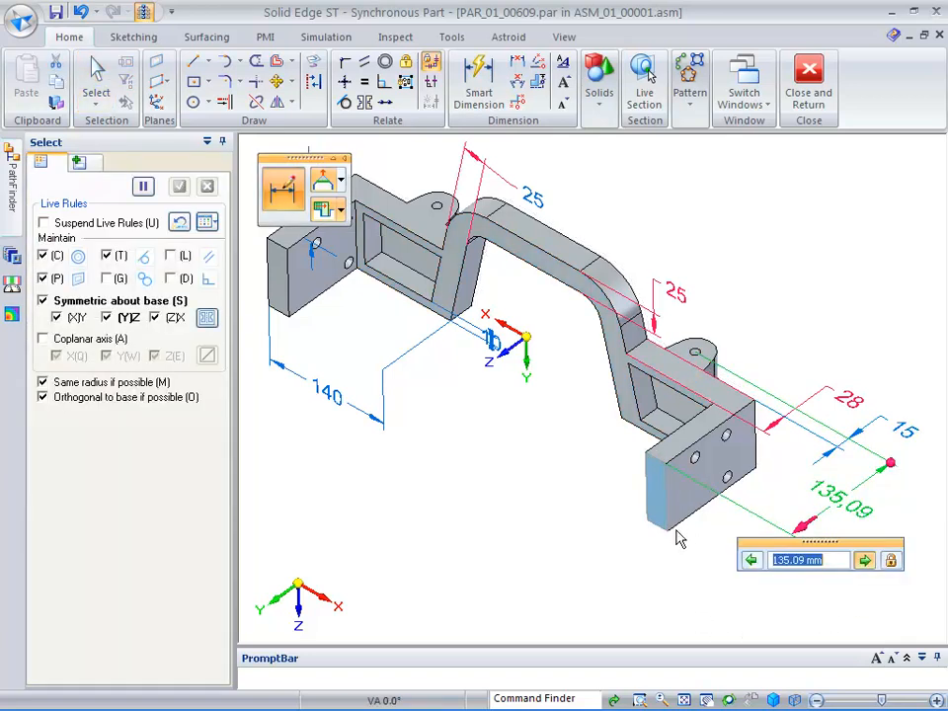
{"action": "scroll", "coordinate": [689, 605], "scroll_direction": "down", "scroll_amount": 10}
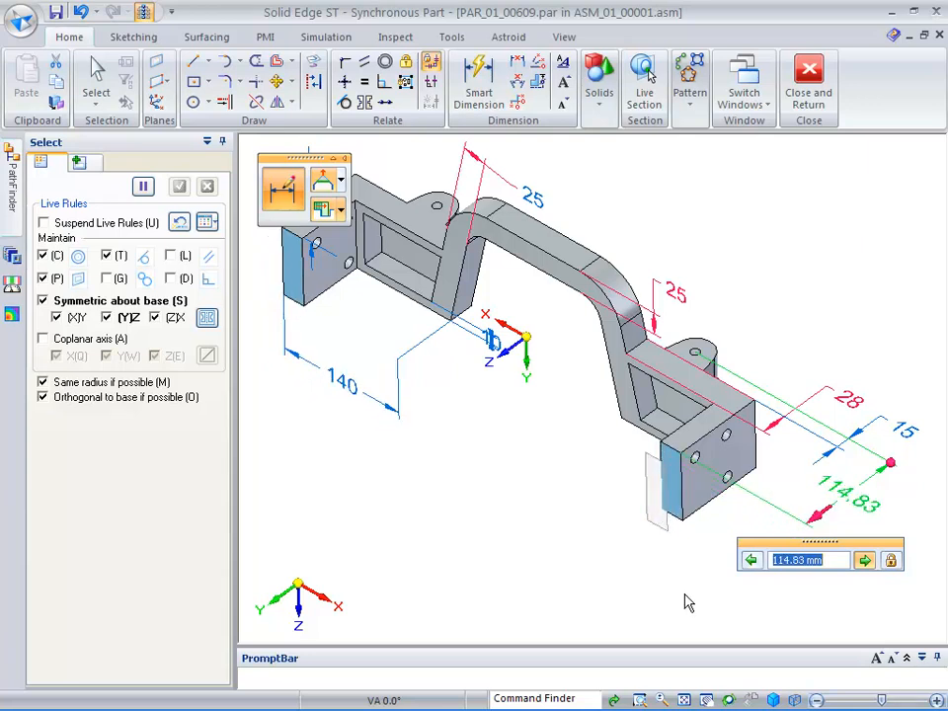
{"action": "type", "text": "115"}
{"action": "key", "text": "Return"}
{"action": "key", "text": "Escape"}
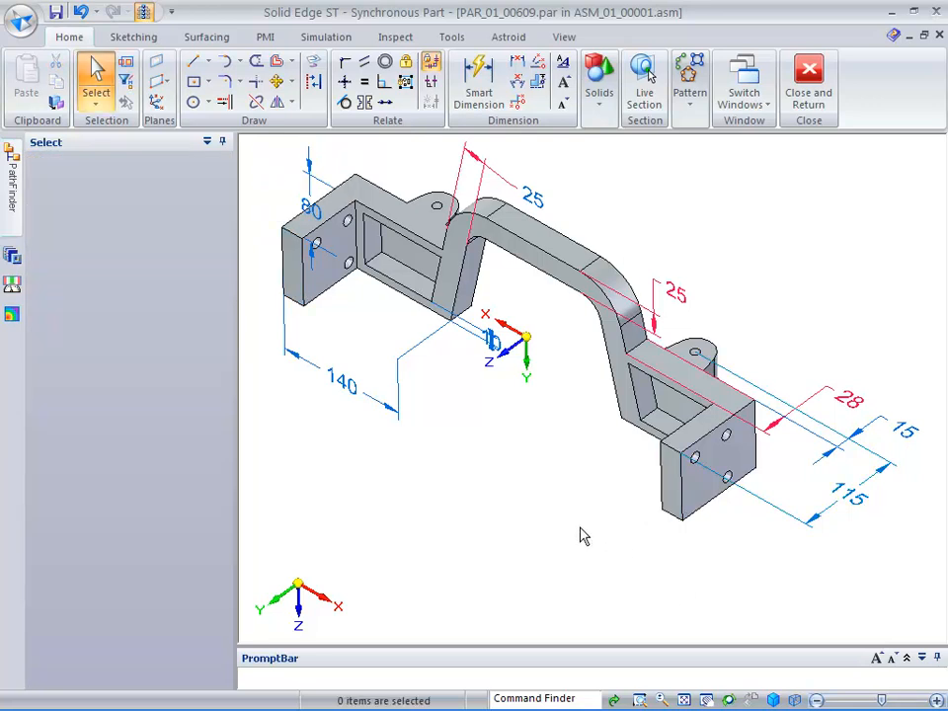
Step: Rotate the end plate's inner face about its lower edge by about 5°, using Model Priority for the connected faces
{"action": "middle_click_drag", "start_coordinate": [585, 537], "coordinate": [585, 536]}
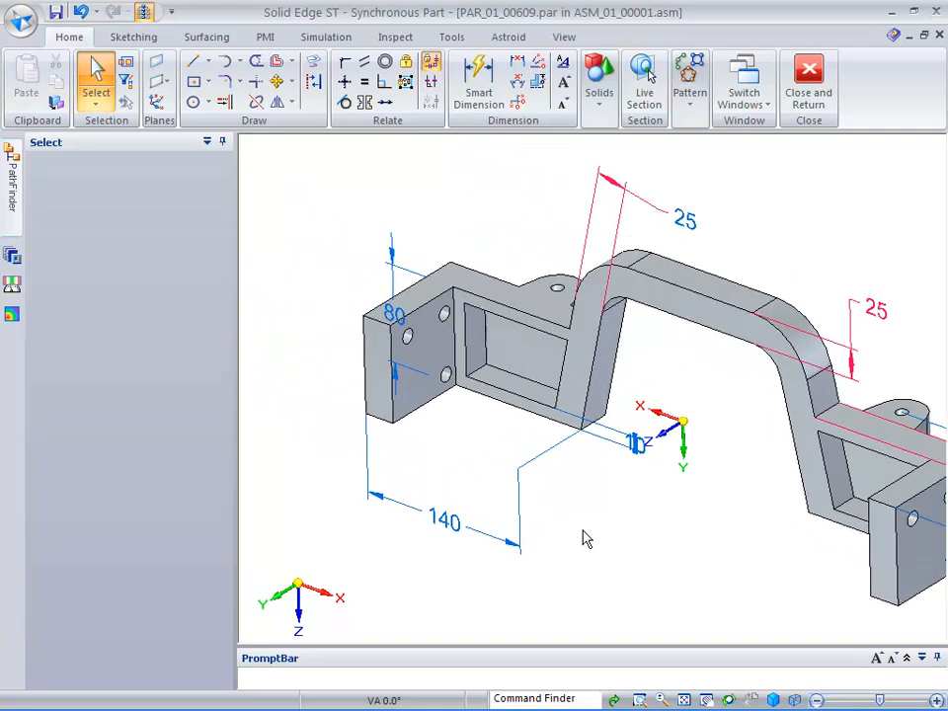
{"action": "left_click", "coordinate": [514, 393]}
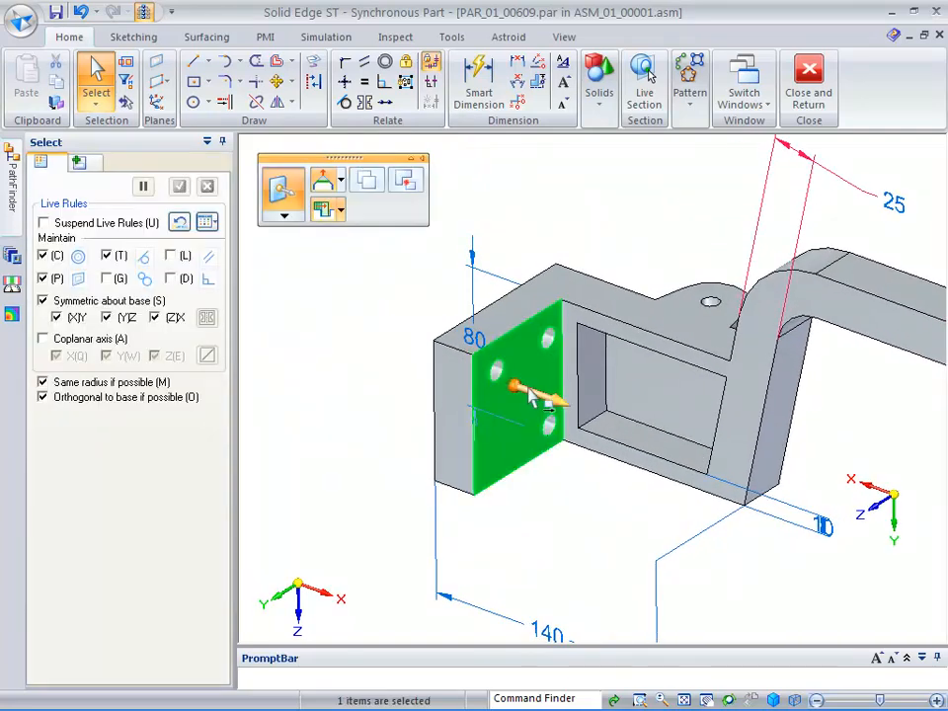
{"action": "left_click_drag", "start_coordinate": [514, 386], "coordinate": [524, 466]}
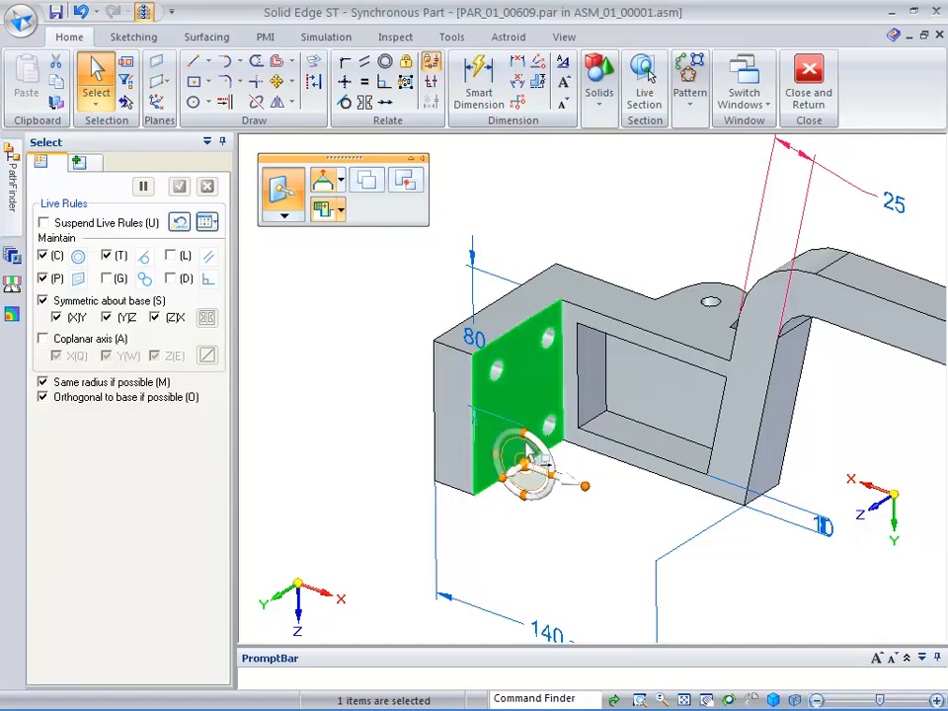
{"action": "left_click", "coordinate": [525, 435]}
{"action": "left_click", "coordinate": [538, 470]}
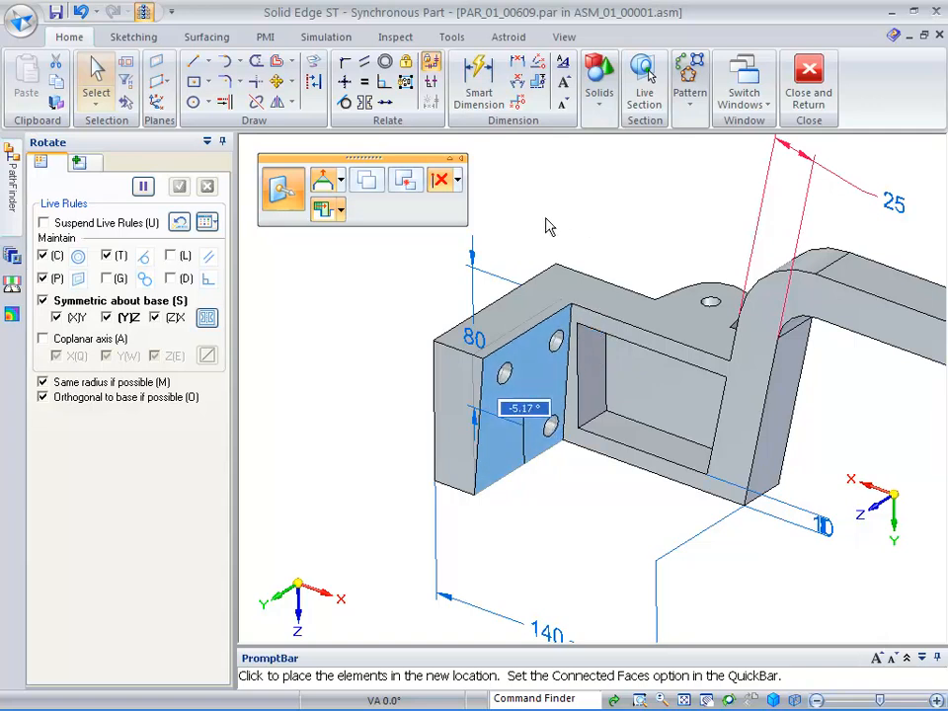
{"action": "left_click", "coordinate": [339, 211]}
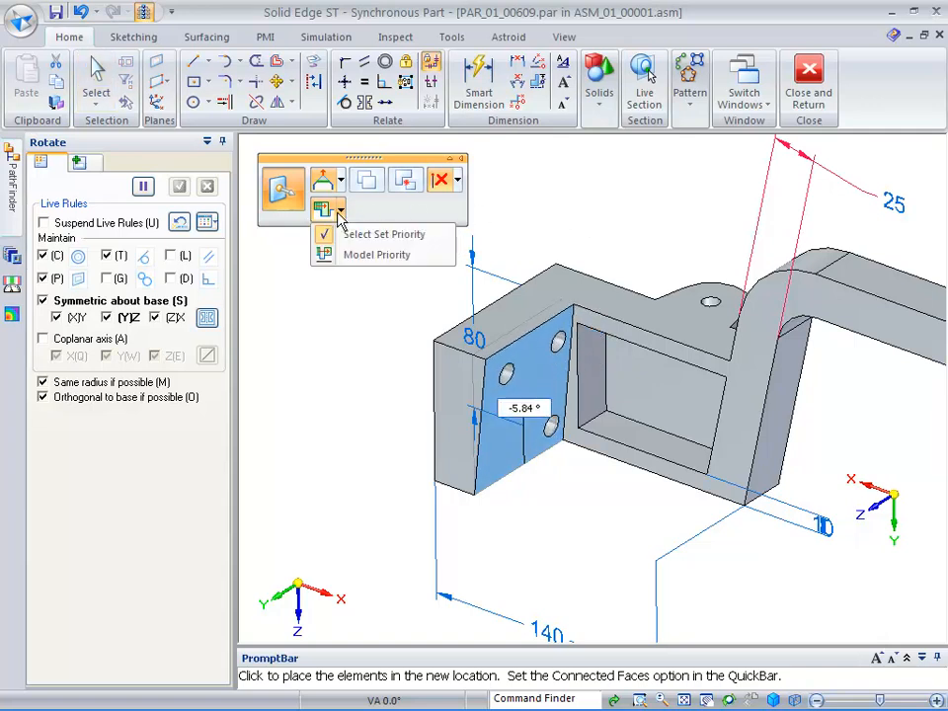
{"action": "left_click", "coordinate": [367, 258]}
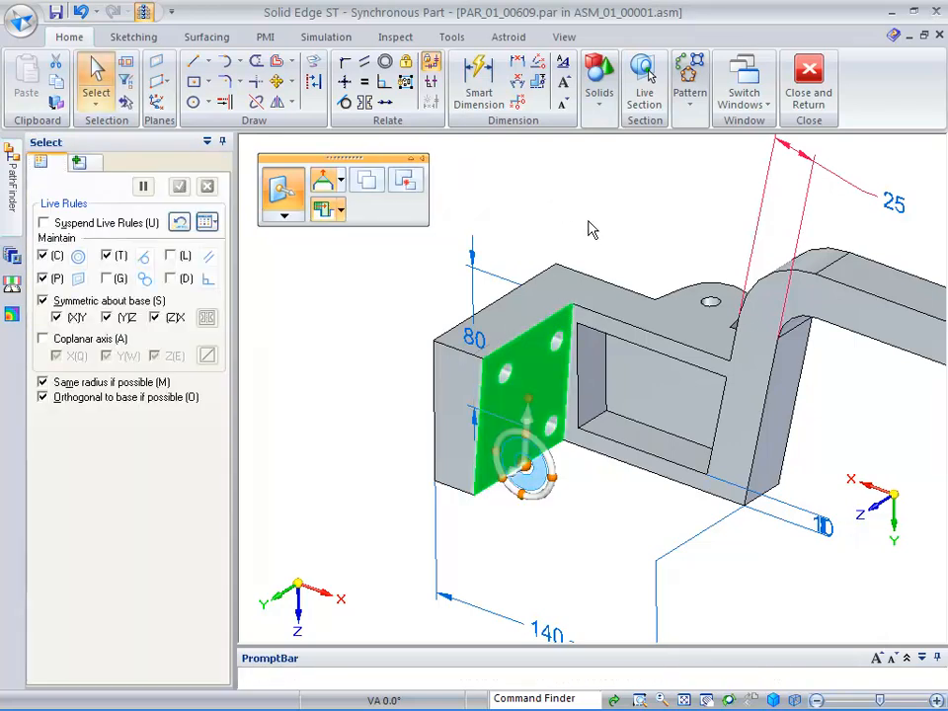
{"action": "left_click", "coordinate": [576, 230]}
{"action": "middle_click", "coordinate": [584, 210]}
{"action": "middle_click", "coordinate": [584, 211]}
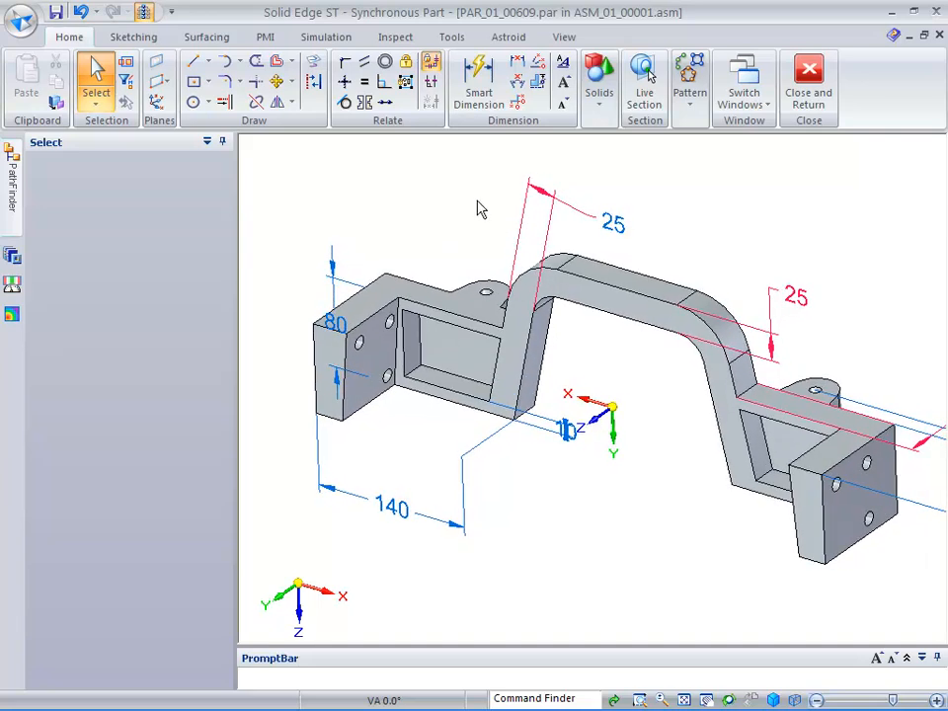
Step: Start a Round on the whole bracket with All Fillets selection and a 3 mm radius
{"action": "left_click", "coordinate": [598, 109]}
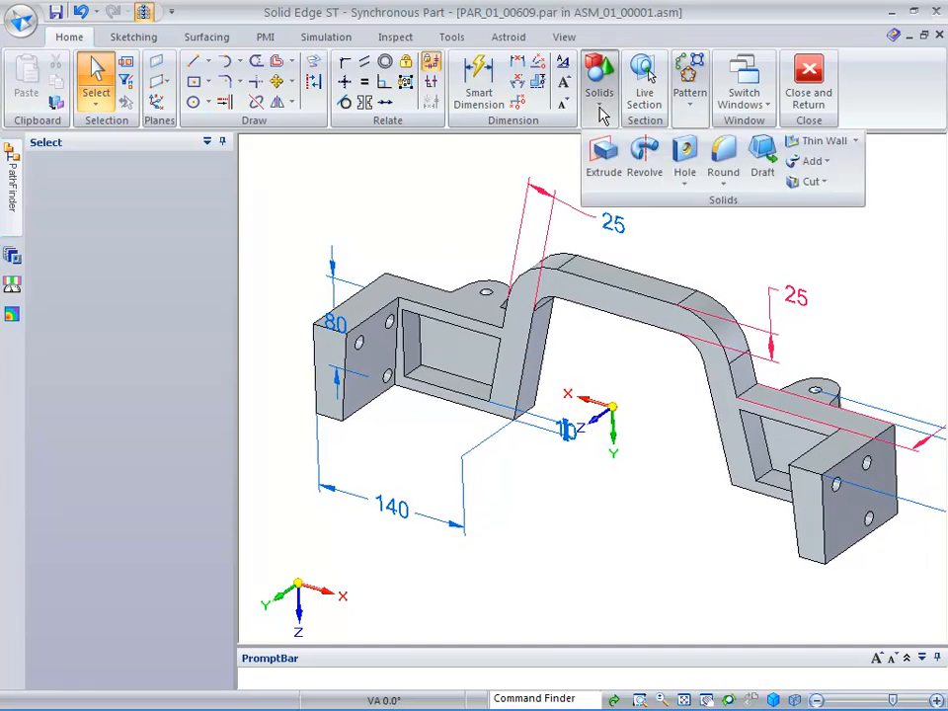
{"action": "left_click", "coordinate": [717, 155]}
{"action": "left_click", "coordinate": [439, 179]}
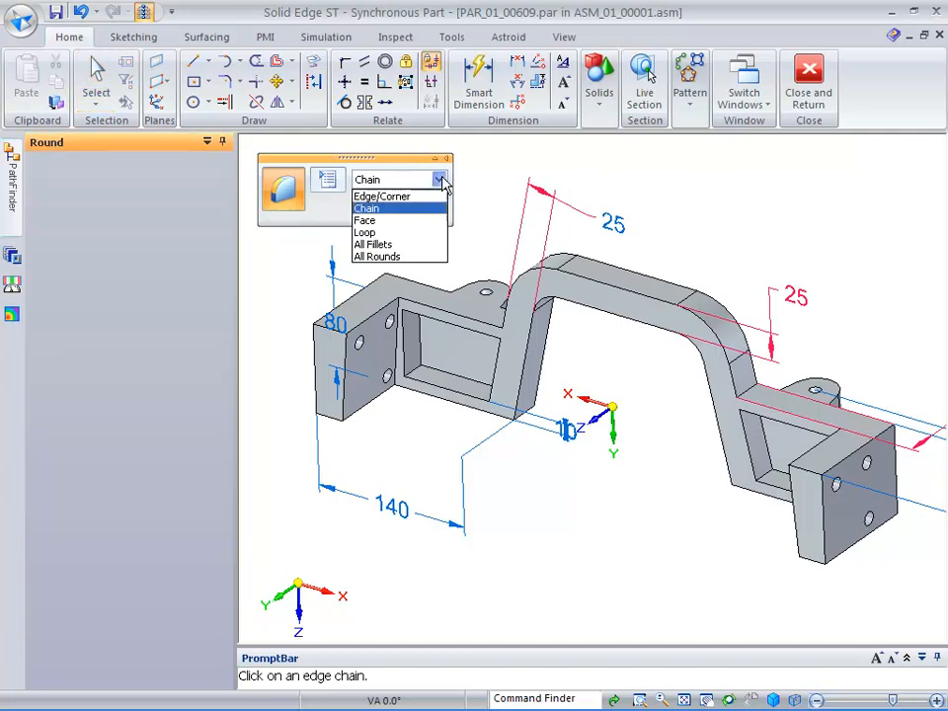
{"action": "left_click", "coordinate": [383, 244]}
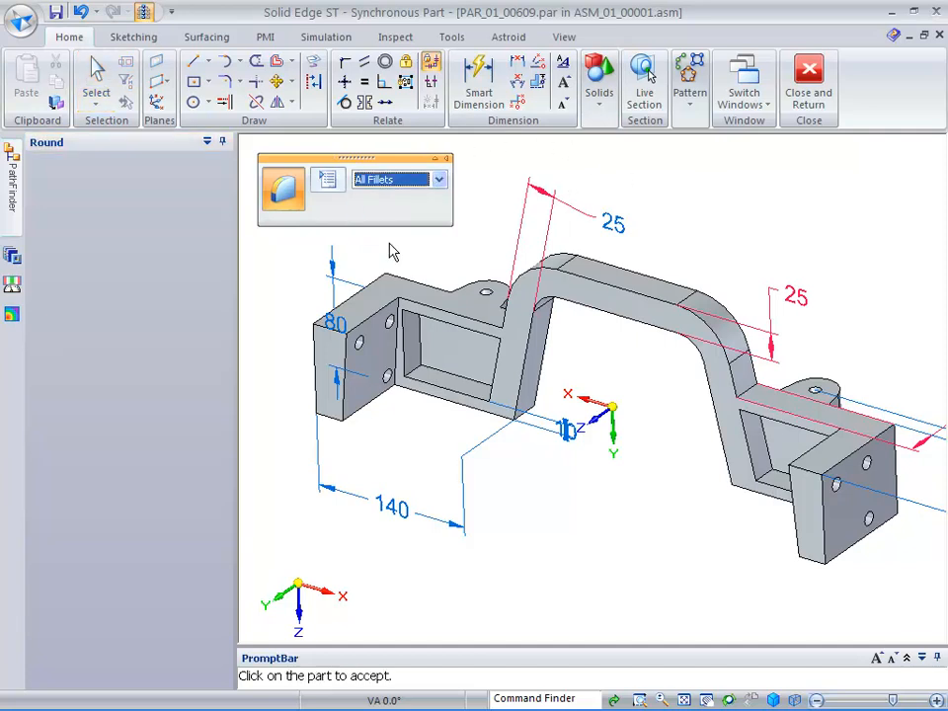
{"action": "left_click", "coordinate": [388, 307]}
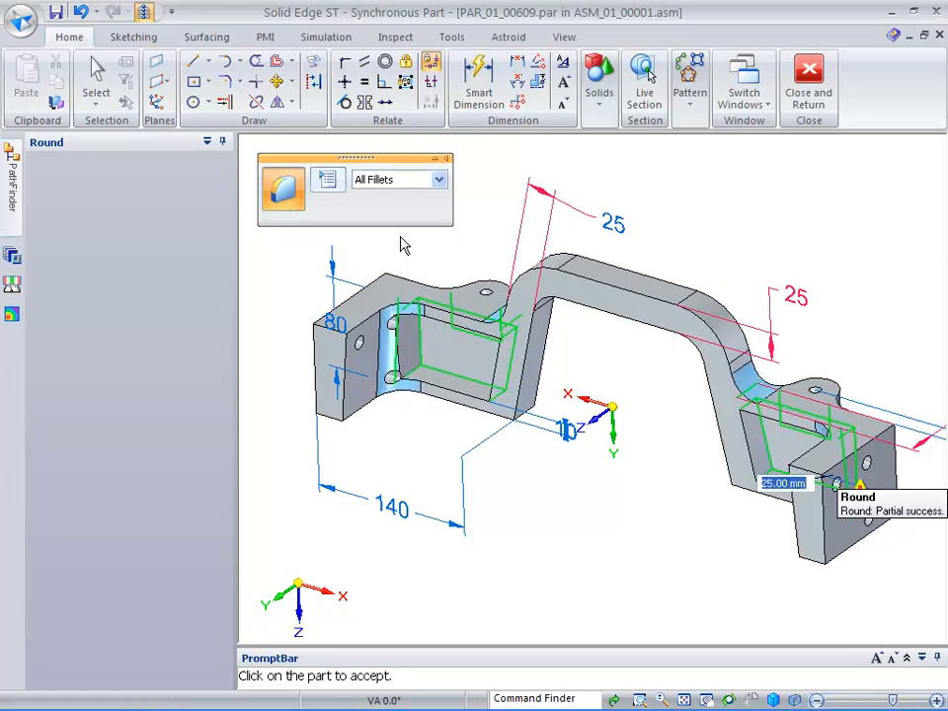
{"action": "key", "text": "Return"}
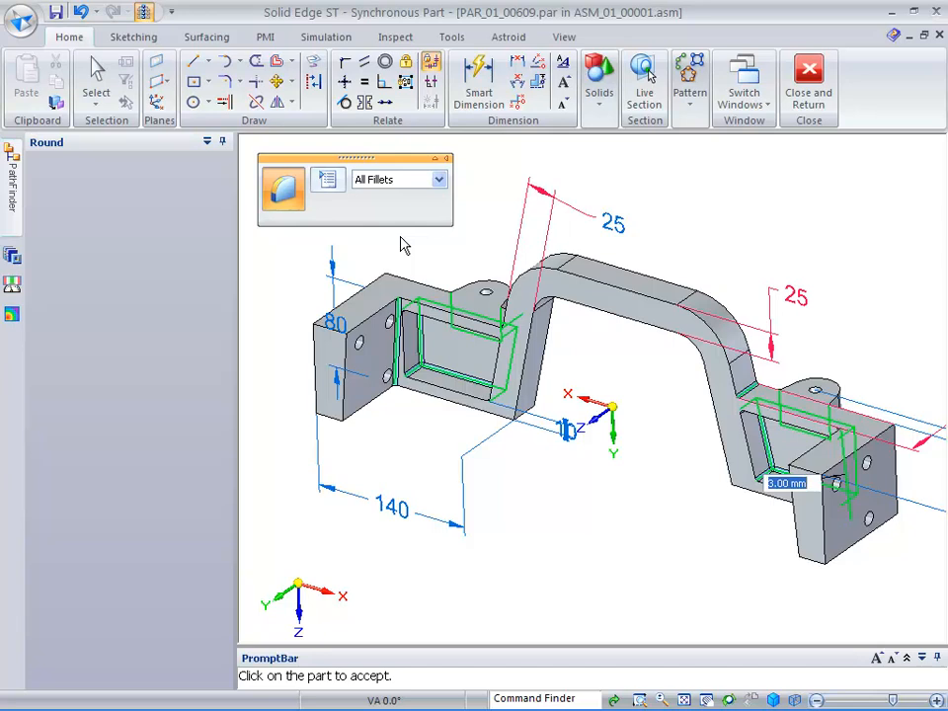
Step: Exclude the vertical corner edges between the end plates and arms from the fillet selection, and accept the round
{"action": "left_click", "coordinate": [394, 180]}
{"action": "left_click", "coordinate": [387, 196]}
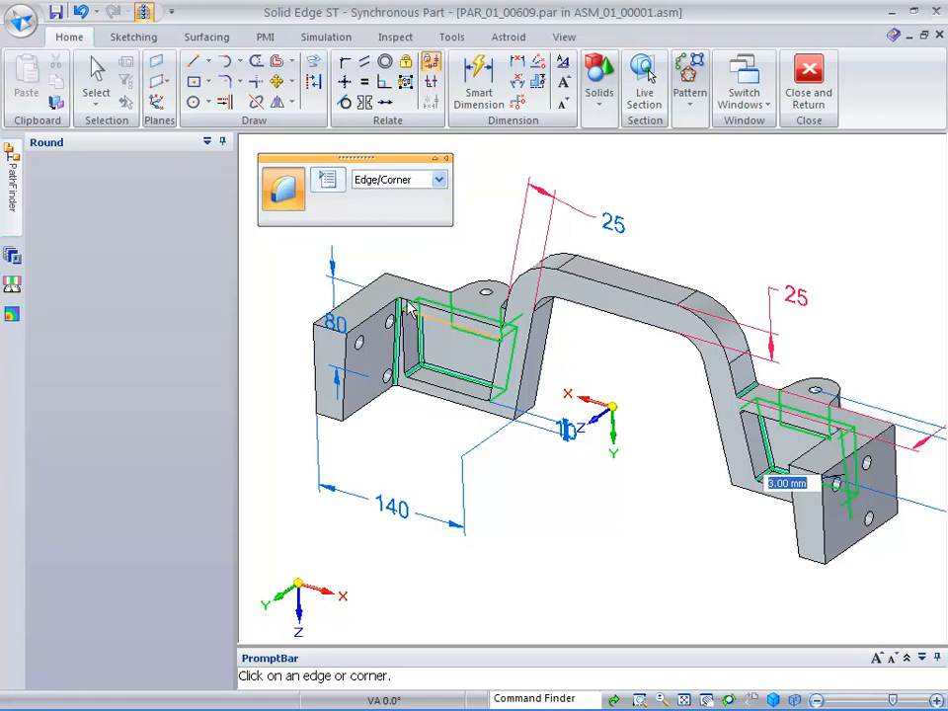
{"action": "middle_click_drag", "start_coordinate": [606, 577], "coordinate": [772, 504]}
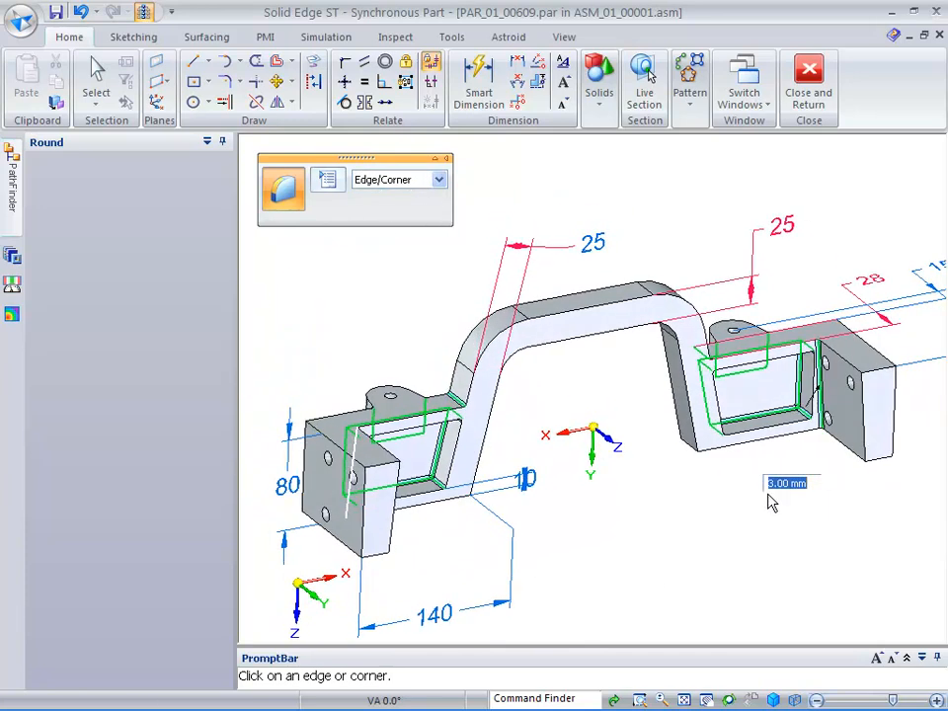
{"action": "left_click", "coordinate": [822, 406]}
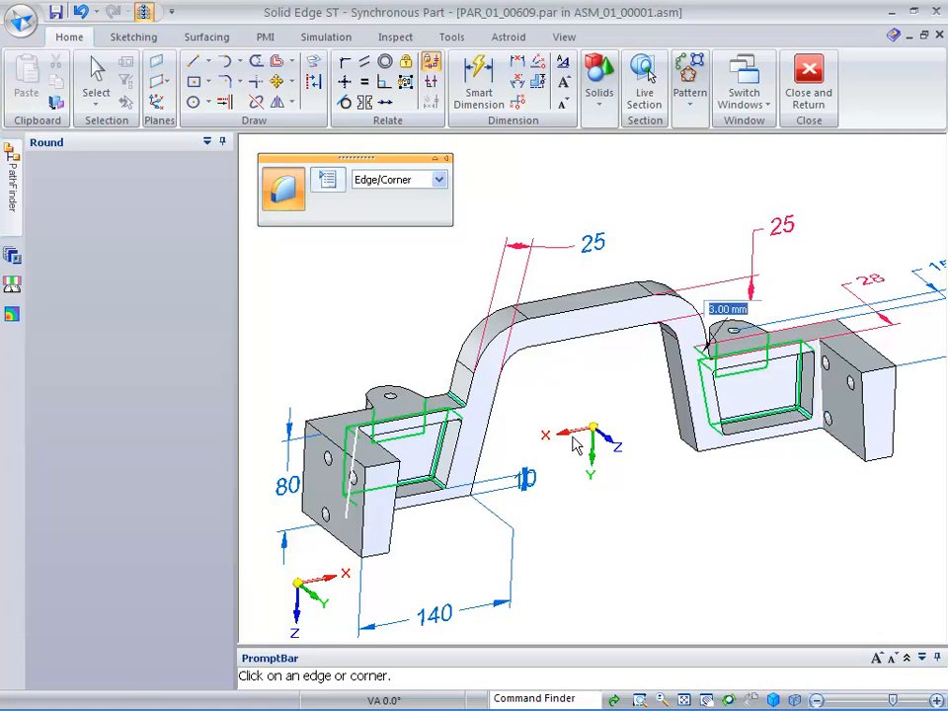
{"action": "middle_click_drag", "start_coordinate": [811, 555], "coordinate": [631, 507]}
{"action": "right_click", "coordinate": [631, 510]}
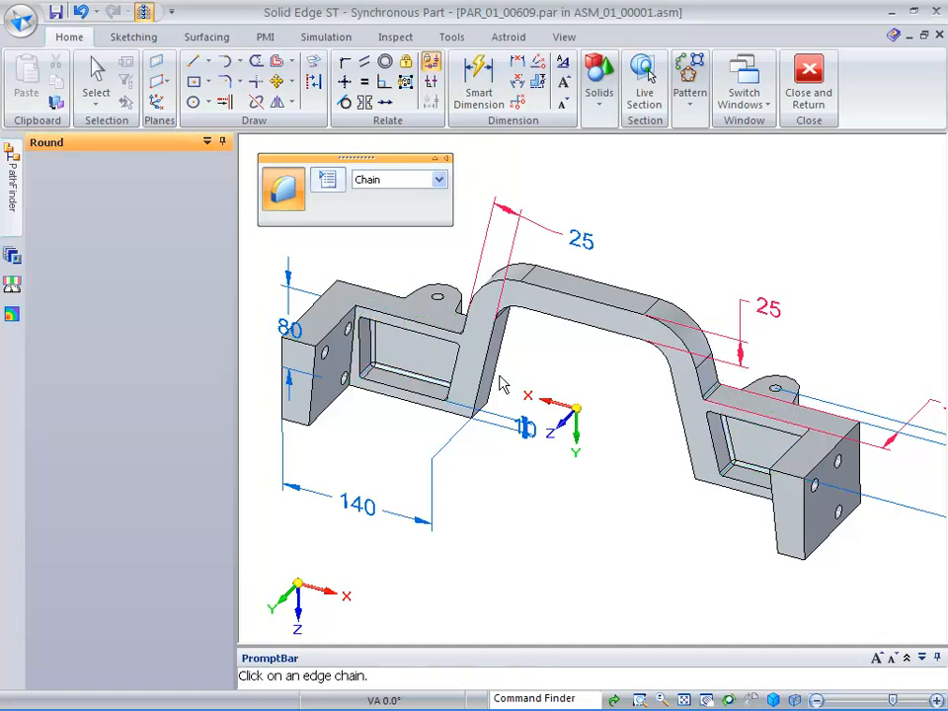
Step: Select all the bracket's outer edges with the All Rounds option for a 3 mm round
{"action": "left_click", "coordinate": [390, 182]}
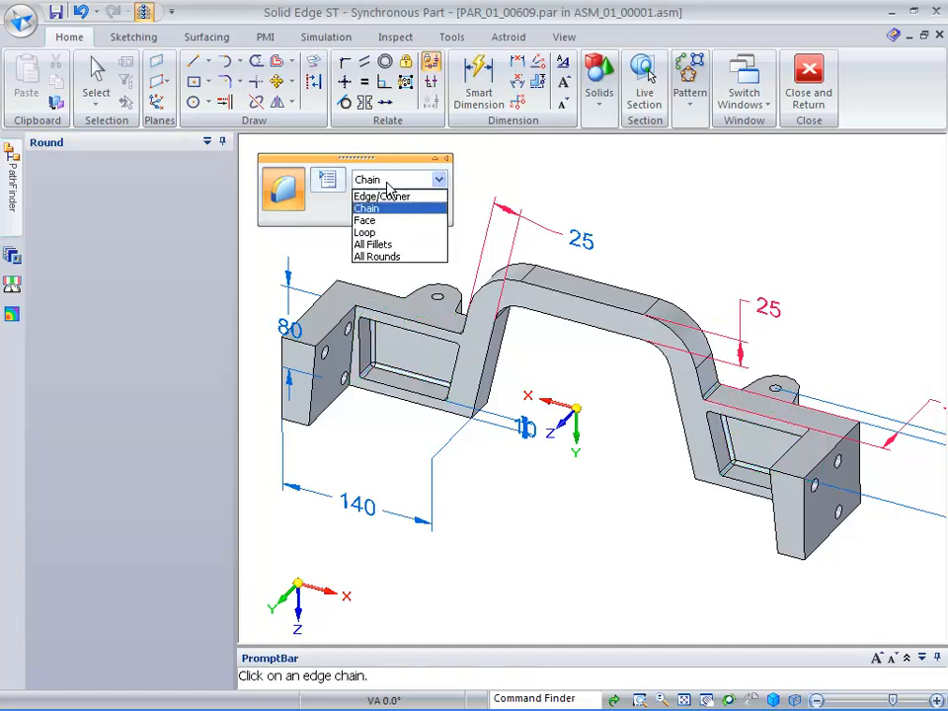
{"action": "left_click", "coordinate": [391, 246]}
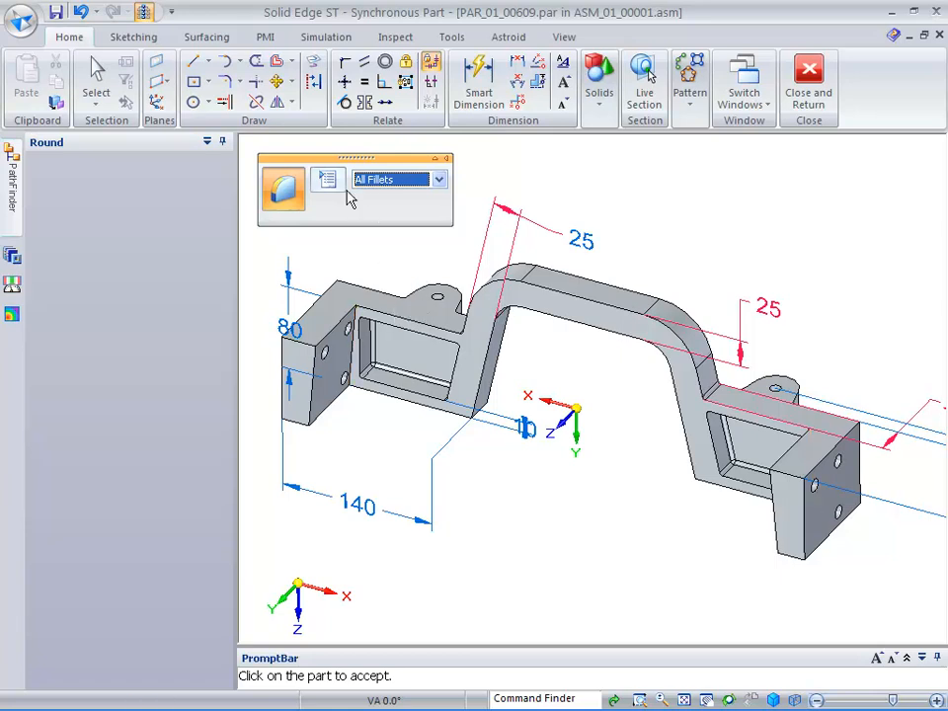
{"action": "left_click", "coordinate": [393, 183]}
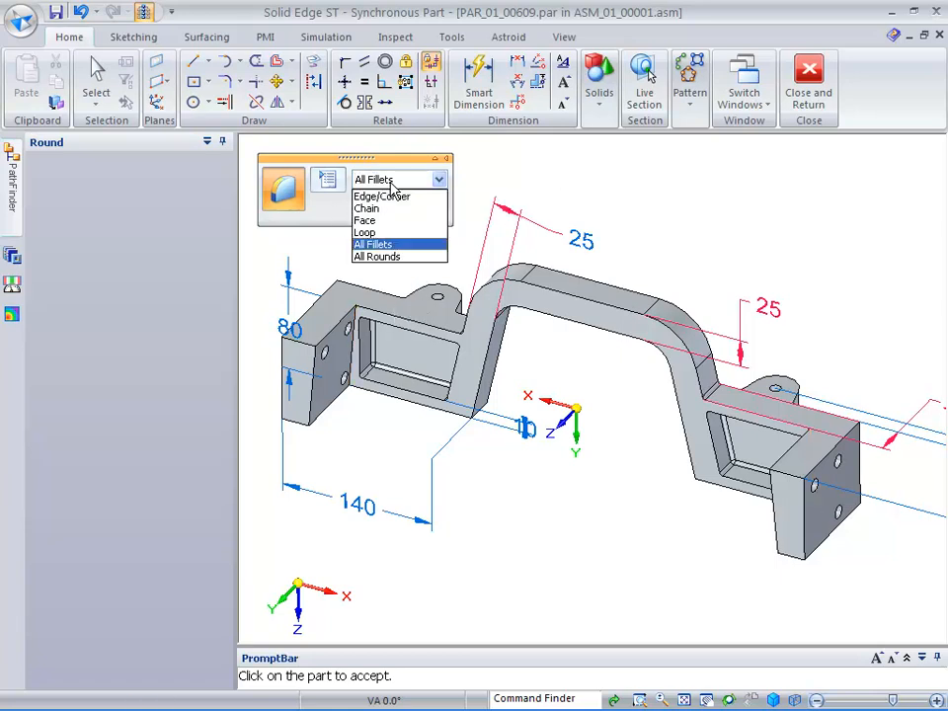
{"action": "left_click", "coordinate": [388, 257]}
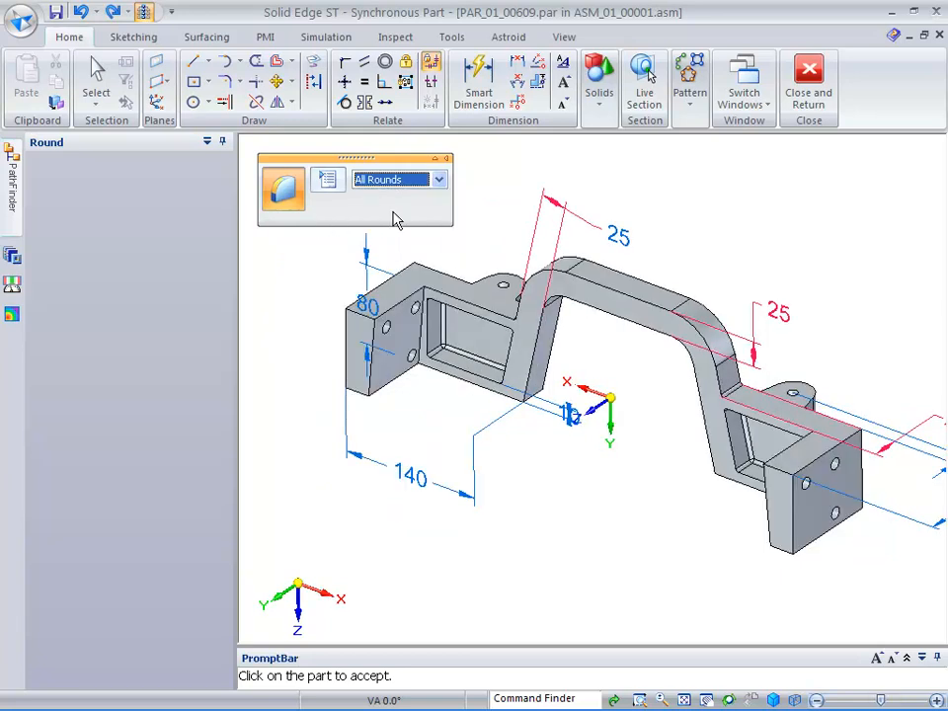
{"action": "left_click", "coordinate": [425, 286]}
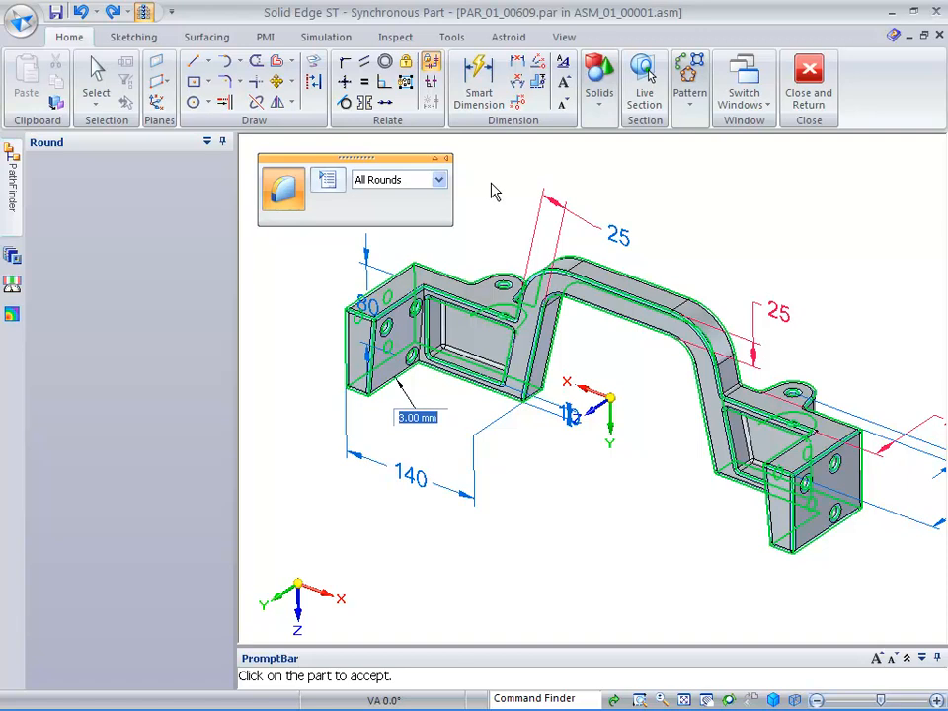
Step: Exclude the edges of the end plate faces and the bracket's front faces from the selection, and accept the 3 mm round
{"action": "left_click", "coordinate": [439, 179]}
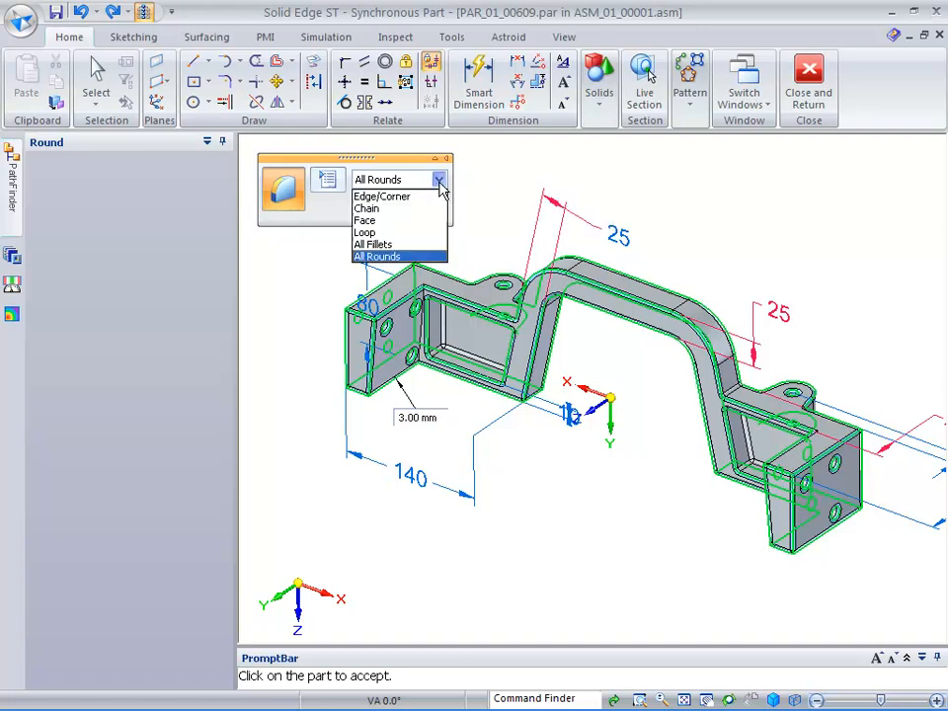
{"action": "left_click", "coordinate": [368, 221]}
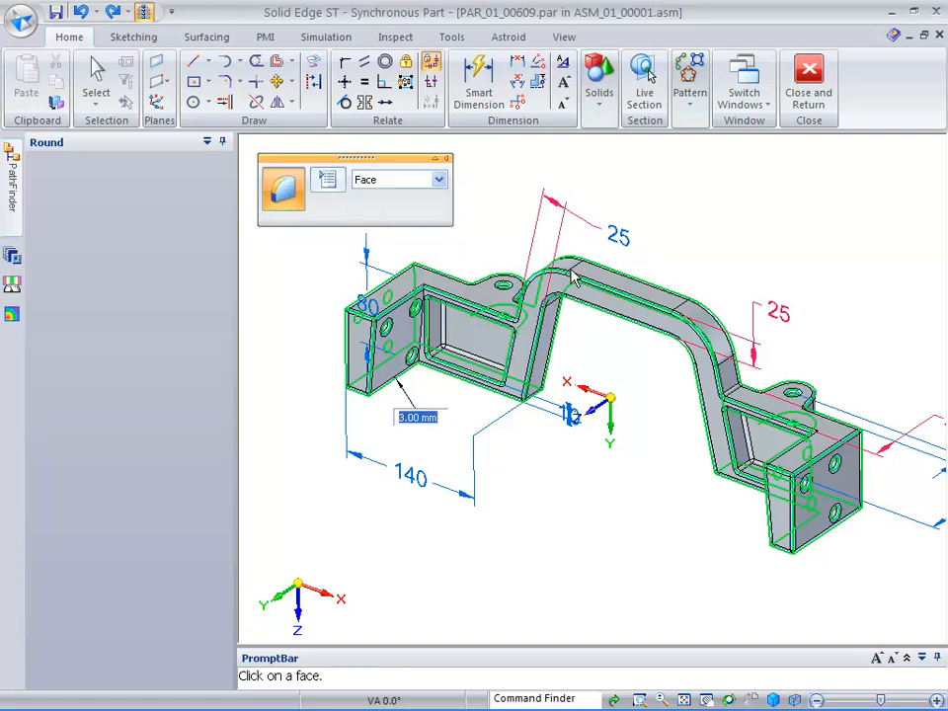
{"action": "left_click", "coordinate": [395, 346]}
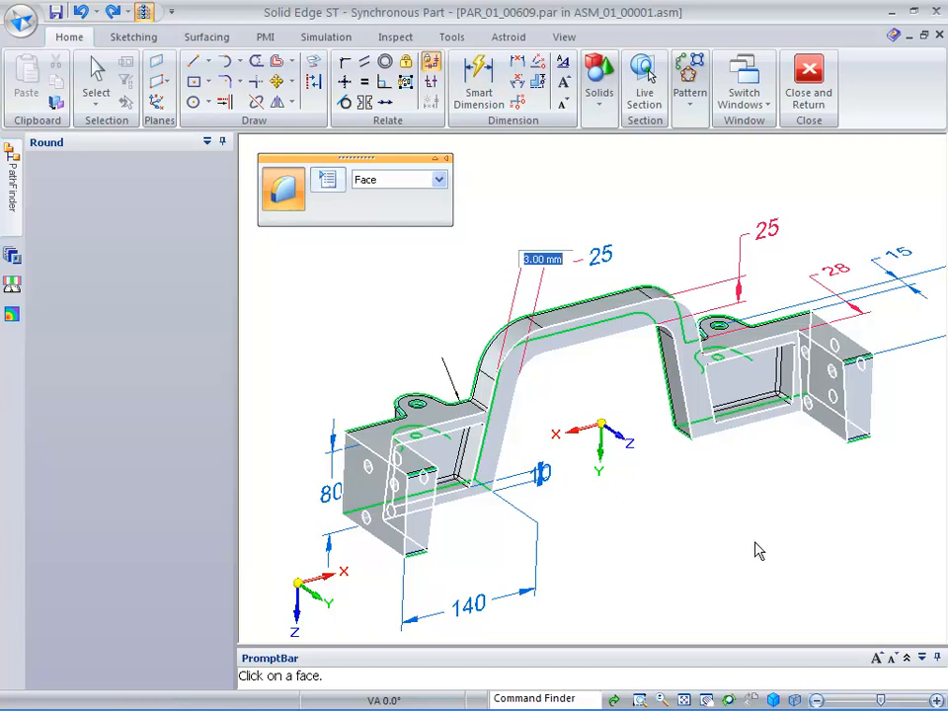
{"action": "key", "text": "Return"}
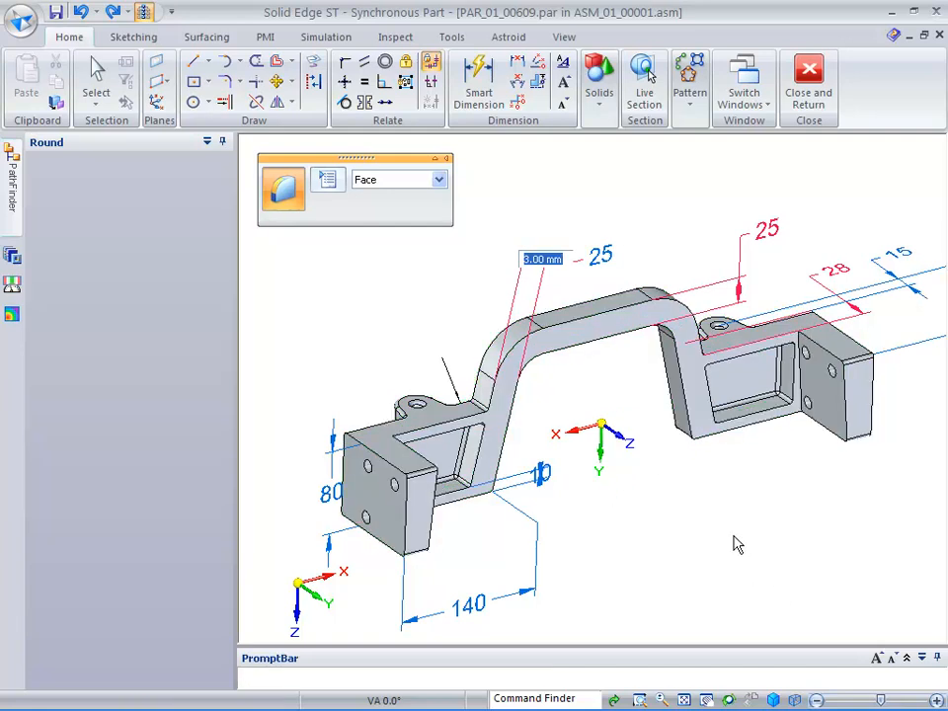
{"action": "mouse_move", "coordinate": [742, 540]}
{"action": "middle_mouse_down"}
{"action": "mouse_move", "coordinate": [726, 549]}
{"action": "mouse_move", "coordinate": [709, 619]}
{"action": "mouse_move", "coordinate": [689, 615]}
{"action": "mouse_move", "coordinate": [816, 469]}
{"action": "middle_mouse_up"}
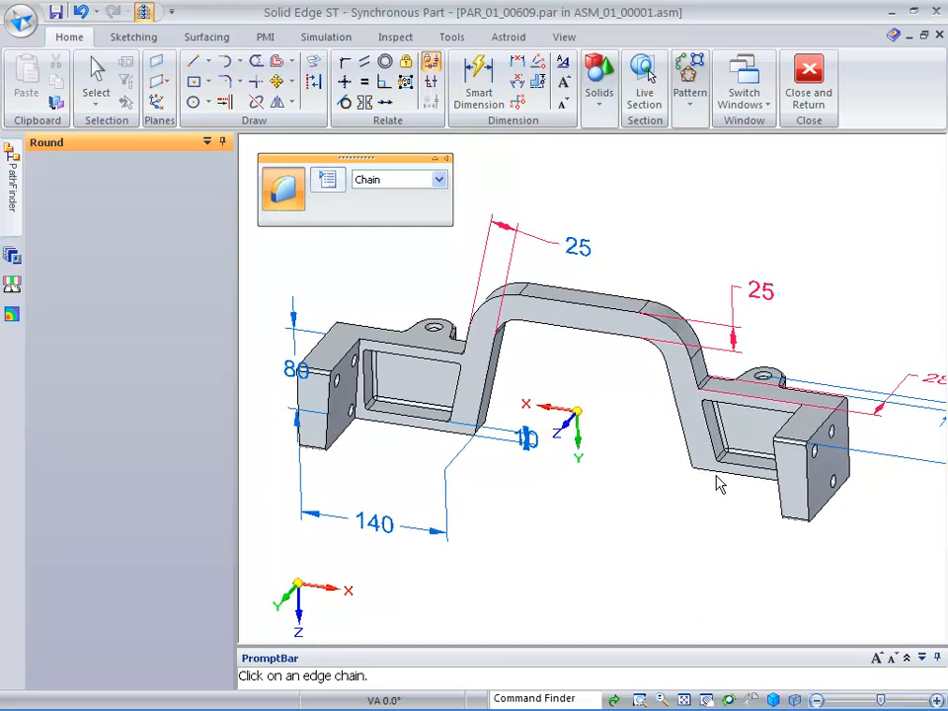
Step: Delete the small pointed corner faces at both ends of the fillet joining each lug to its arm
{"action": "middle_click_drag", "start_coordinate": [590, 654], "coordinate": [635, 559]}
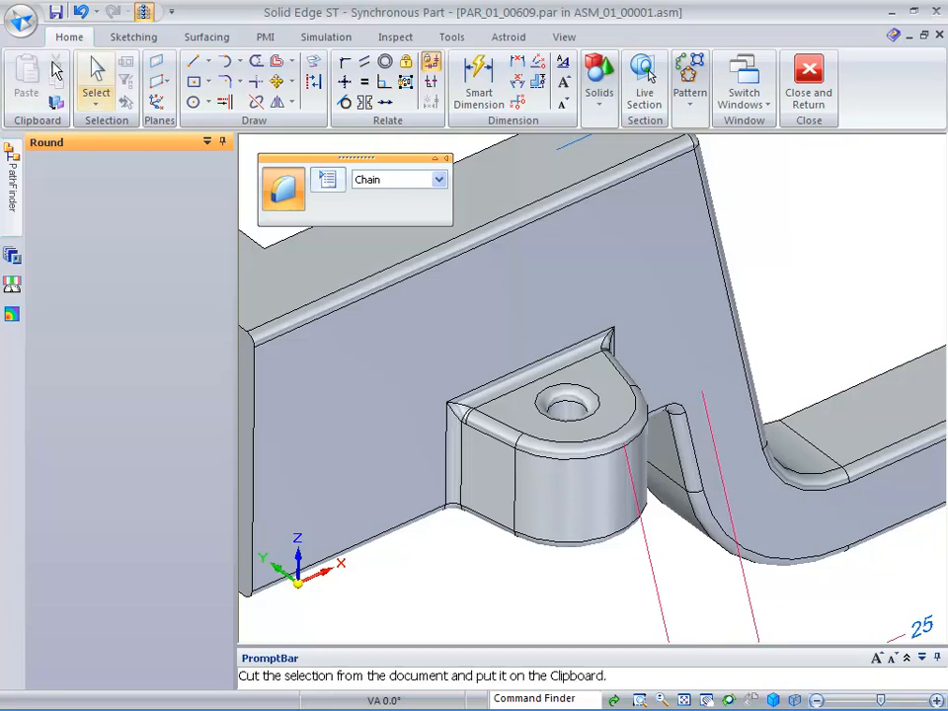
{"action": "left_click", "coordinate": [96, 74]}
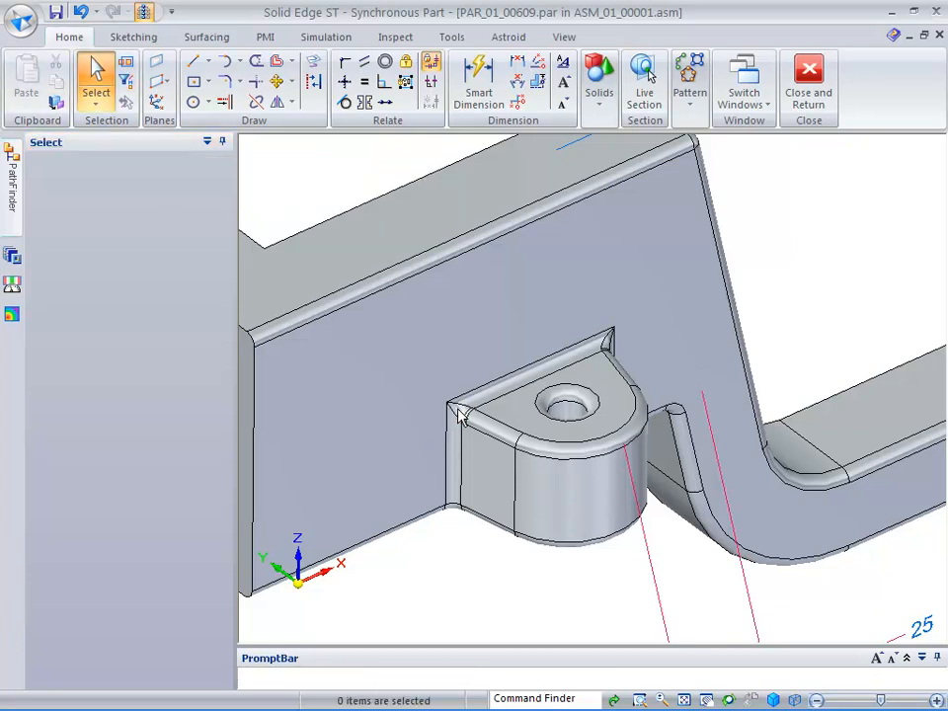
{"action": "left_click", "coordinate": [622, 356]}
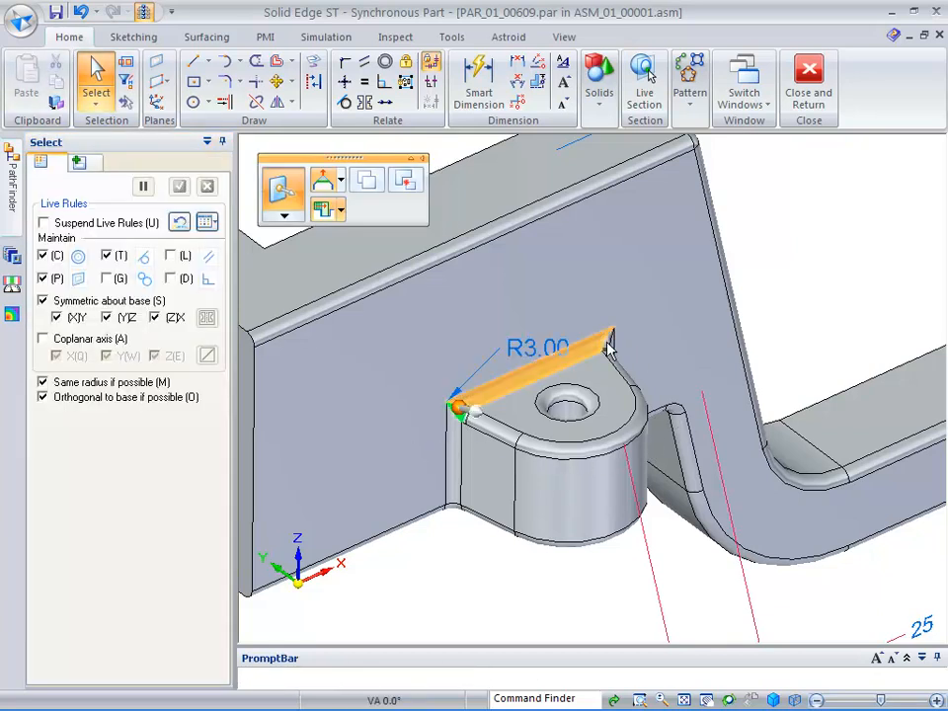
{"action": "left_click", "coordinate": [774, 615]}
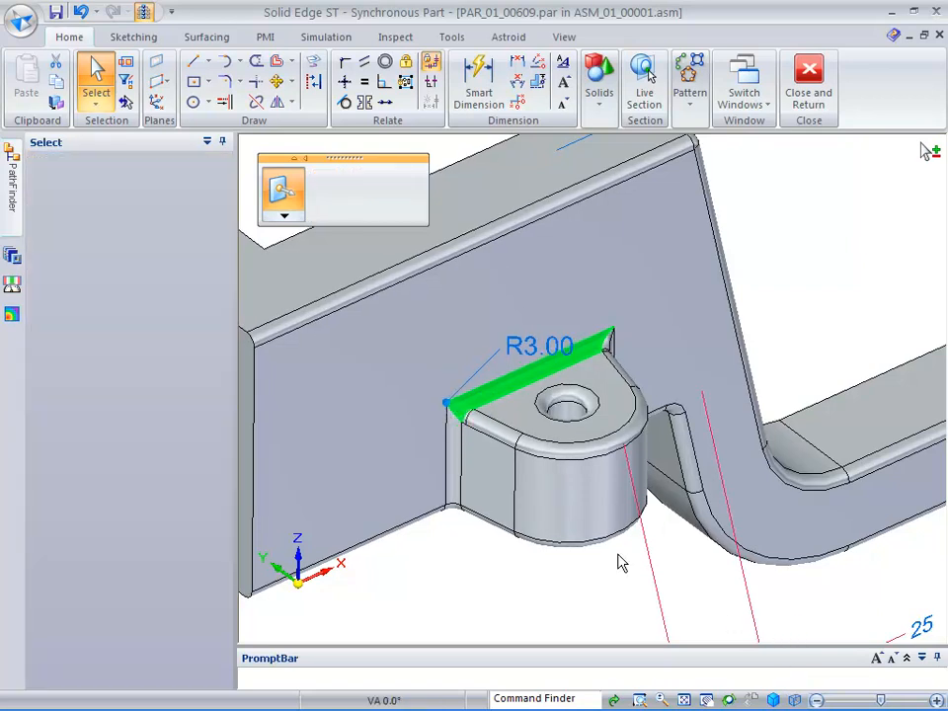
{"action": "left_click", "coordinate": [489, 590]}
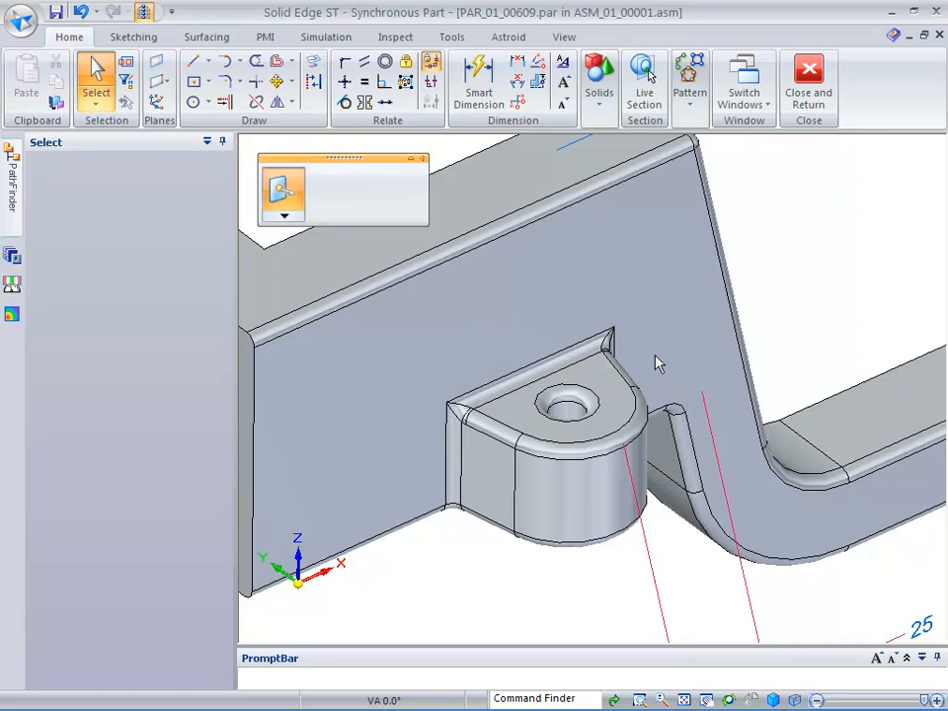
{"action": "left_click", "coordinate": [609, 347], "text": "ctrl"}
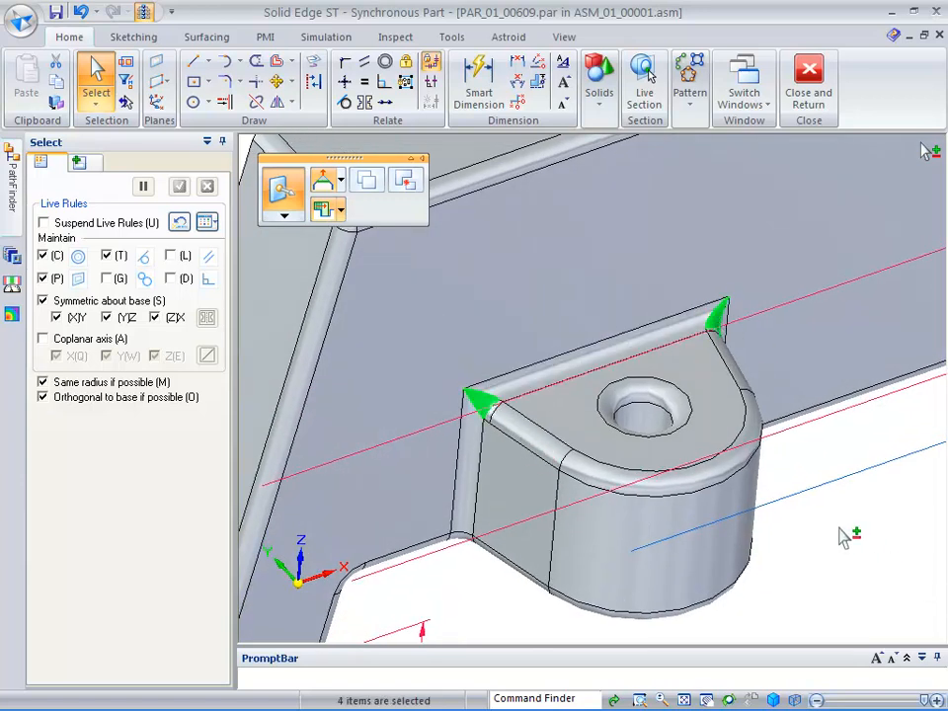
{"action": "right_click", "coordinate": [845, 536]}
{"action": "left_click", "coordinate": [840, 512]}
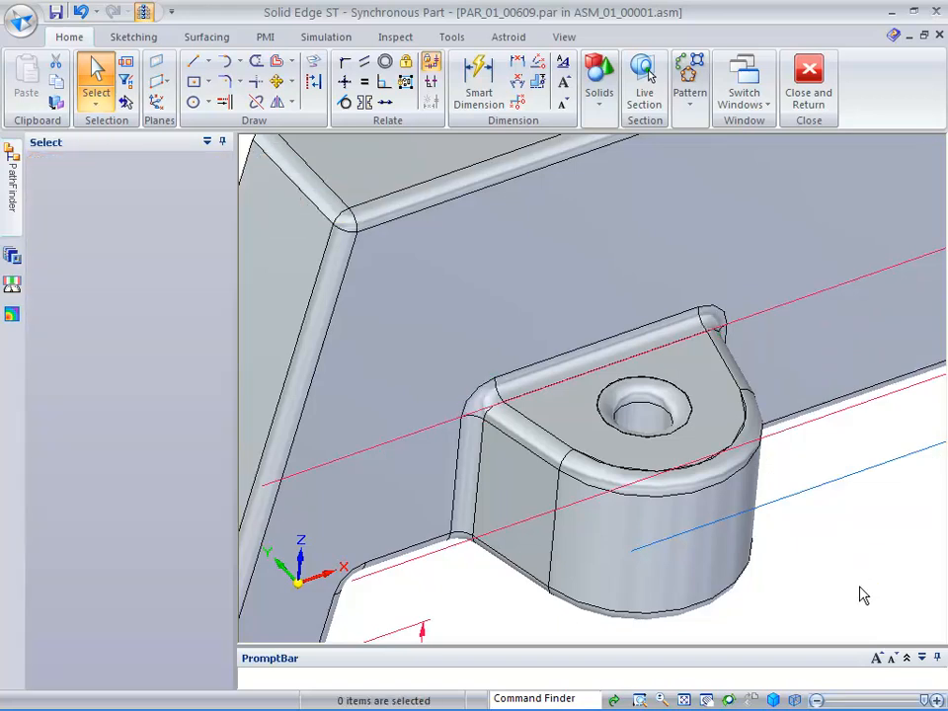
Step: Rotate the end plate's narrow front face about its outer hole by about 27°, with the symmetric plate following
{"action": "key", "text": "ctrl+i"}
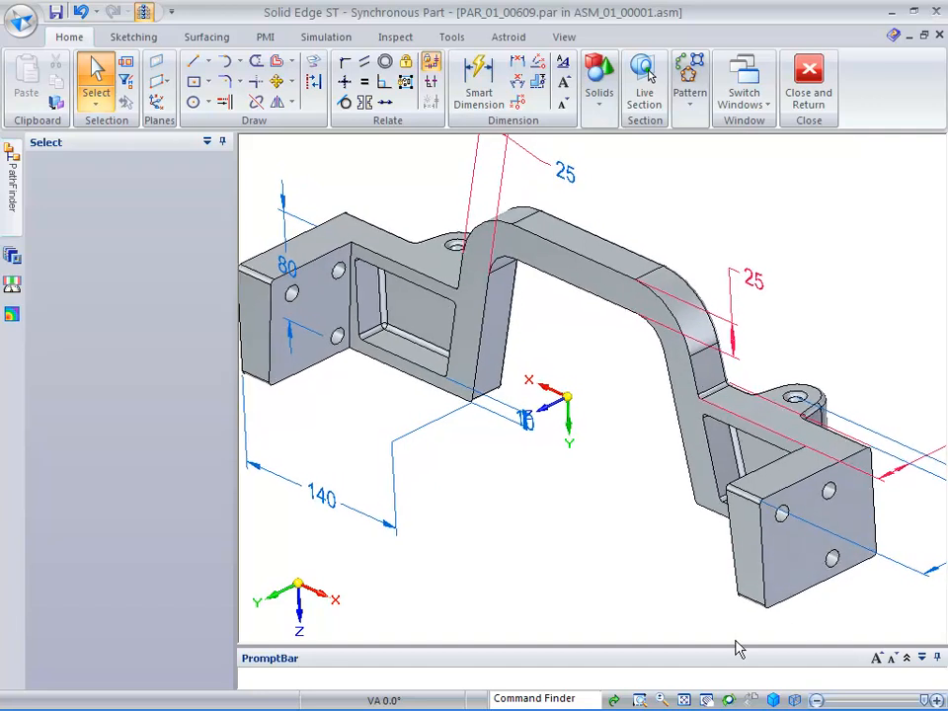
{"action": "left_click", "coordinate": [746, 523]}
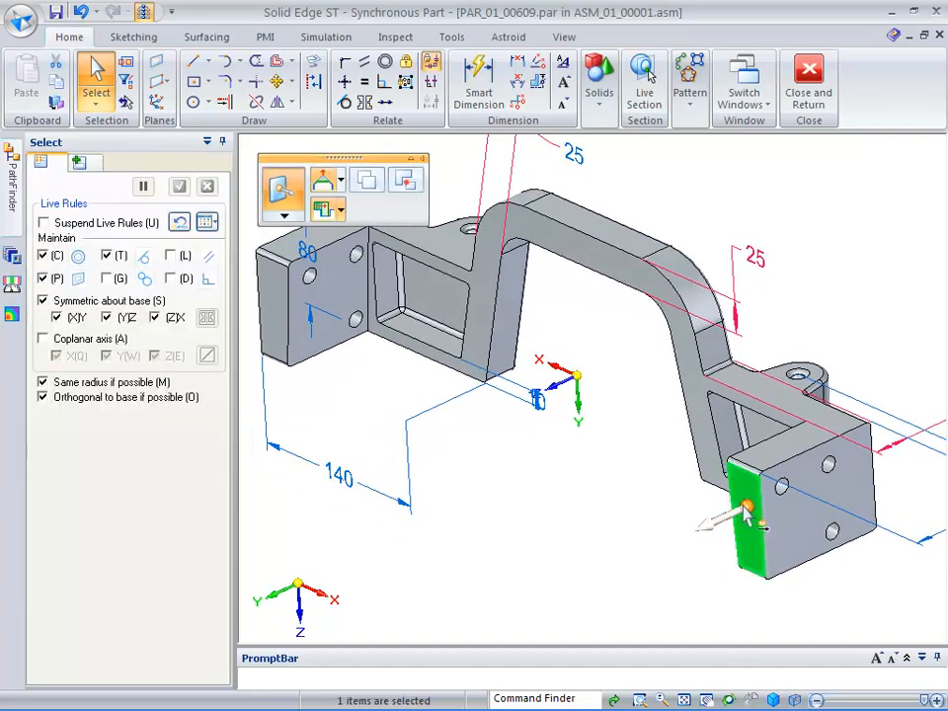
{"action": "left_click", "coordinate": [747, 507]}
{"action": "left_click", "coordinate": [749, 524]}
{"action": "left_click", "coordinate": [749, 516]}
{"action": "left_click", "coordinate": [781, 489]}
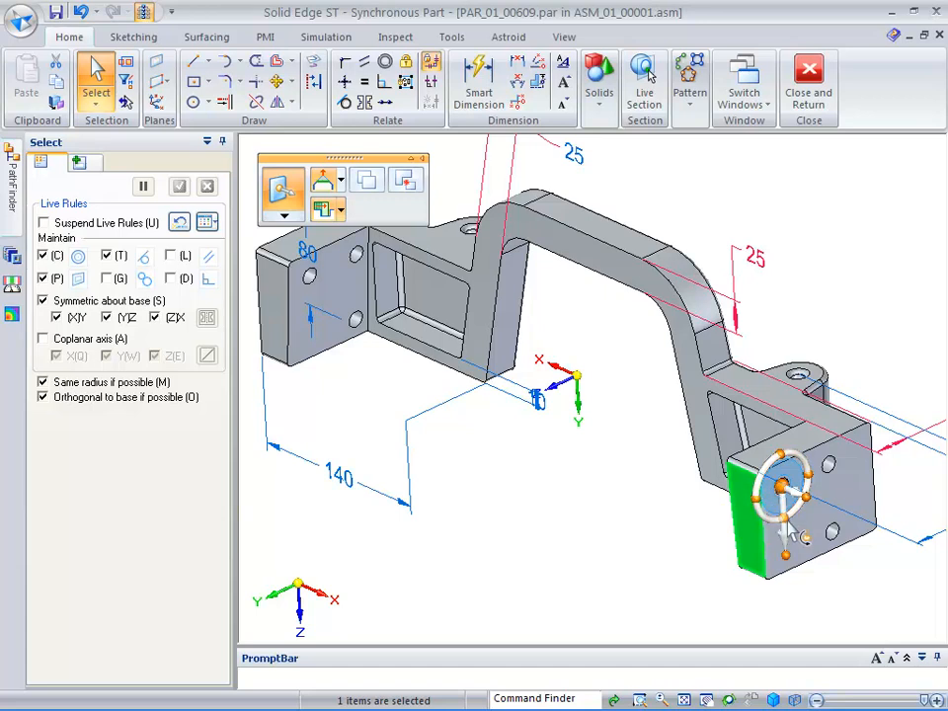
{"action": "left_click", "coordinate": [783, 534]}
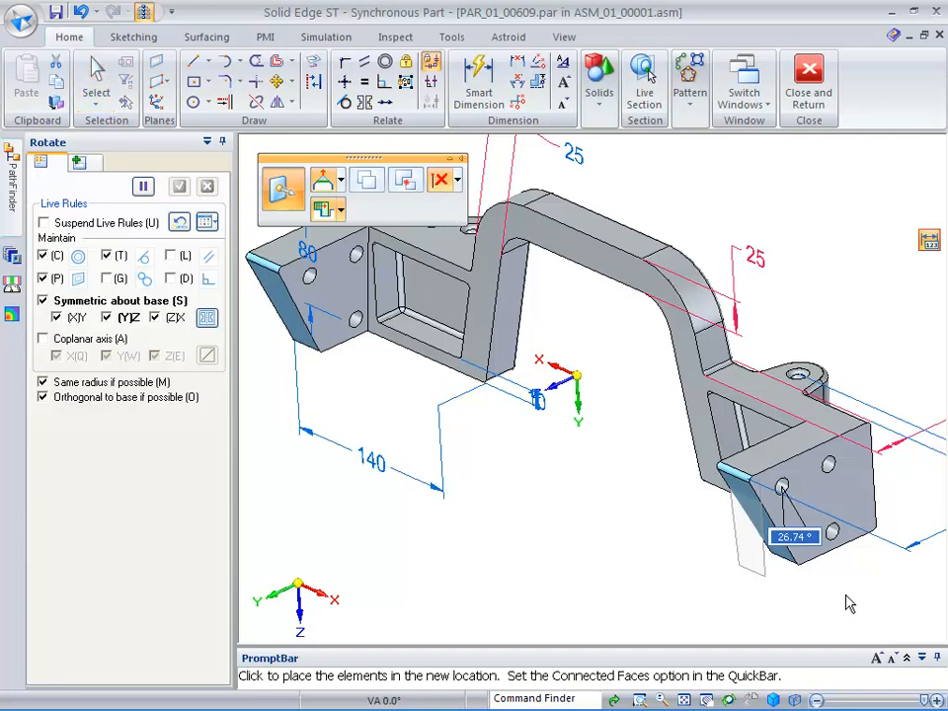
{"action": "key", "text": "Escape"}
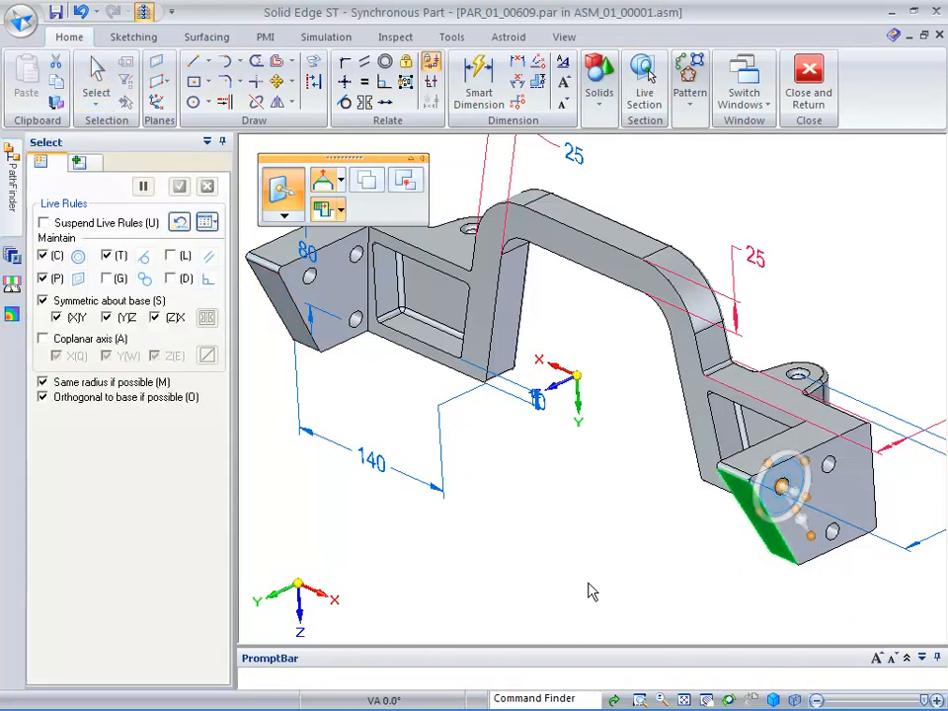
{"action": "key", "text": "Escape"}
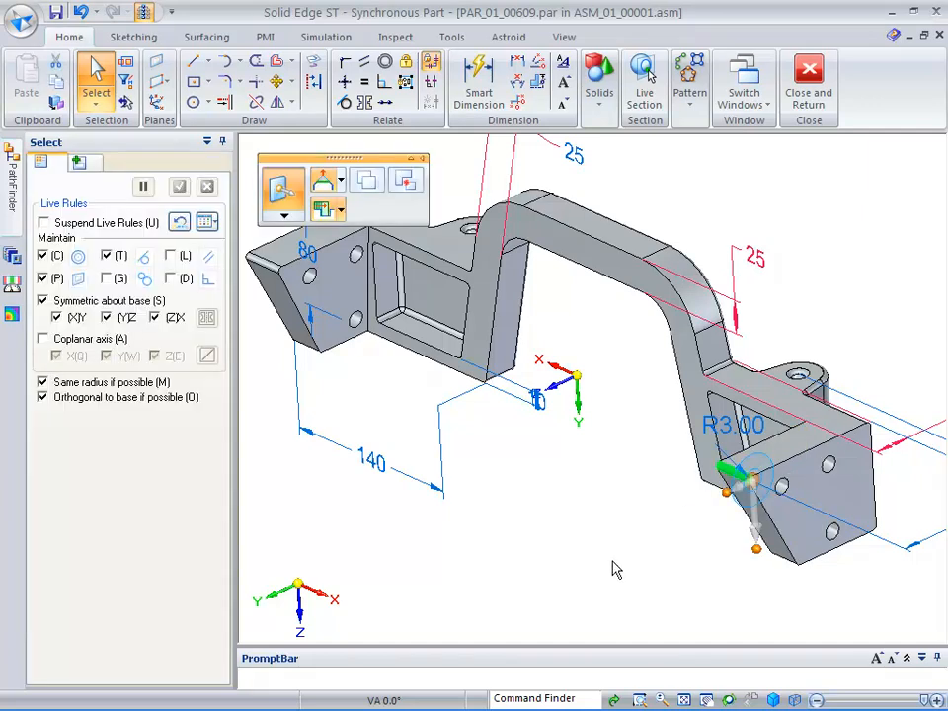
Step: Set the radius of the round at the upper end of the angled end plate face to 15 mm
{"action": "left_click", "coordinate": [730, 438]}
{"action": "type", "text": "15"}
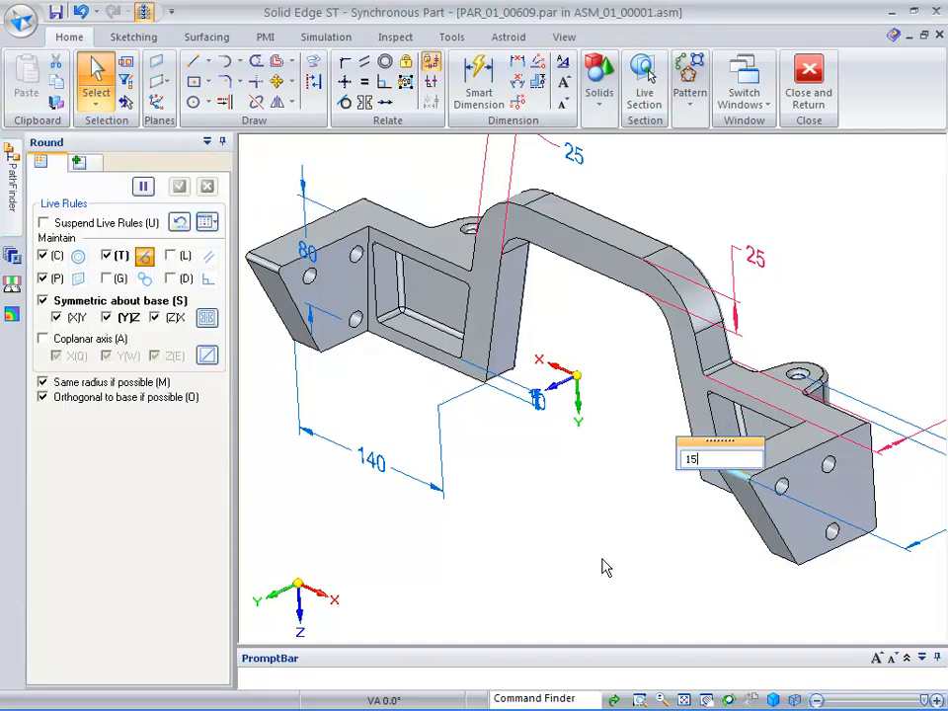
{"action": "key", "text": "Return"}
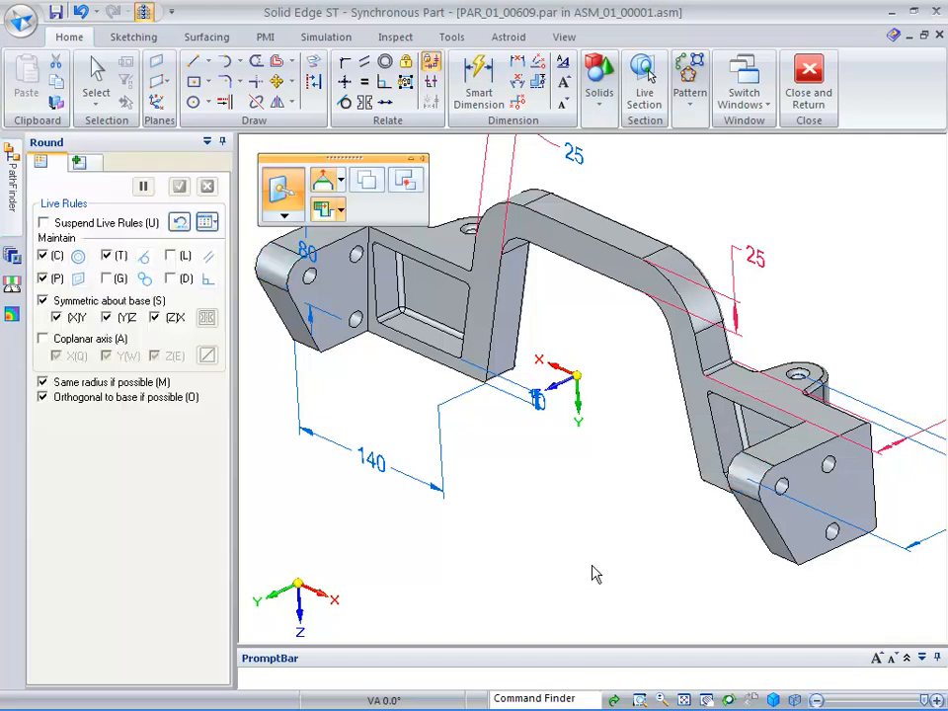
{"action": "key", "text": "Escape"}
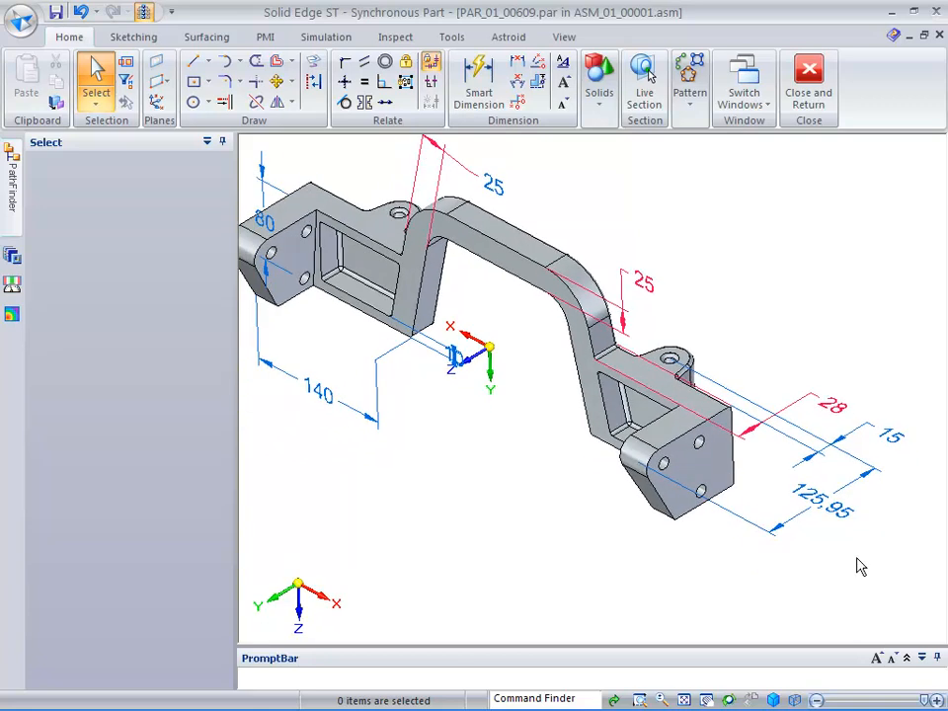
Step: Set the distance between the lug hole and the end plate's outer hole to 115 mm
{"action": "left_click", "coordinate": [817, 504]}
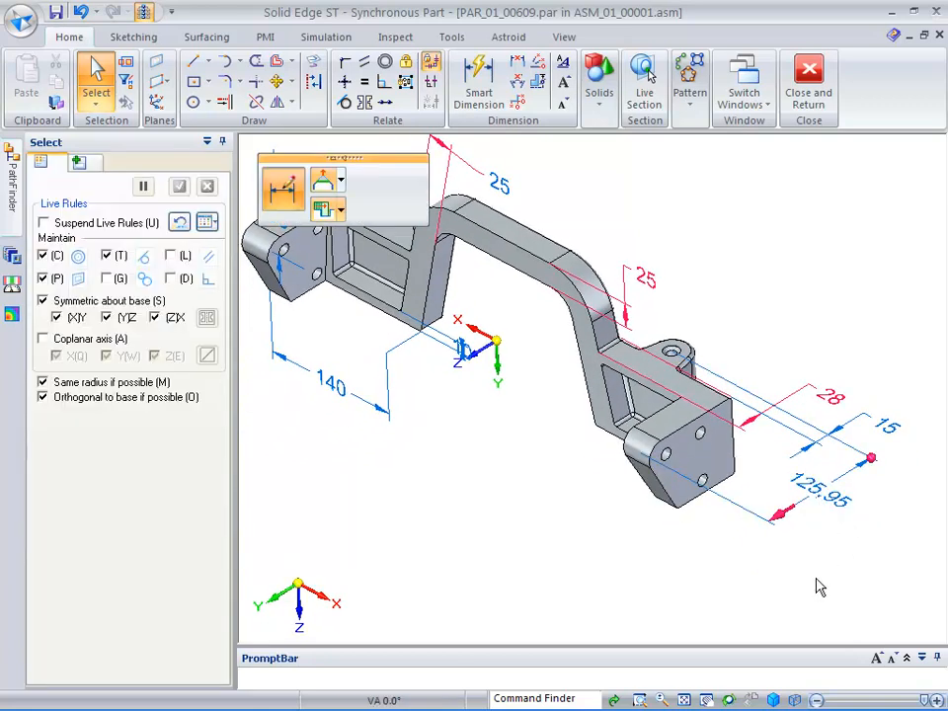
{"action": "scroll", "coordinate": [817, 579], "scroll_direction": "down", "scroll_amount": 1}
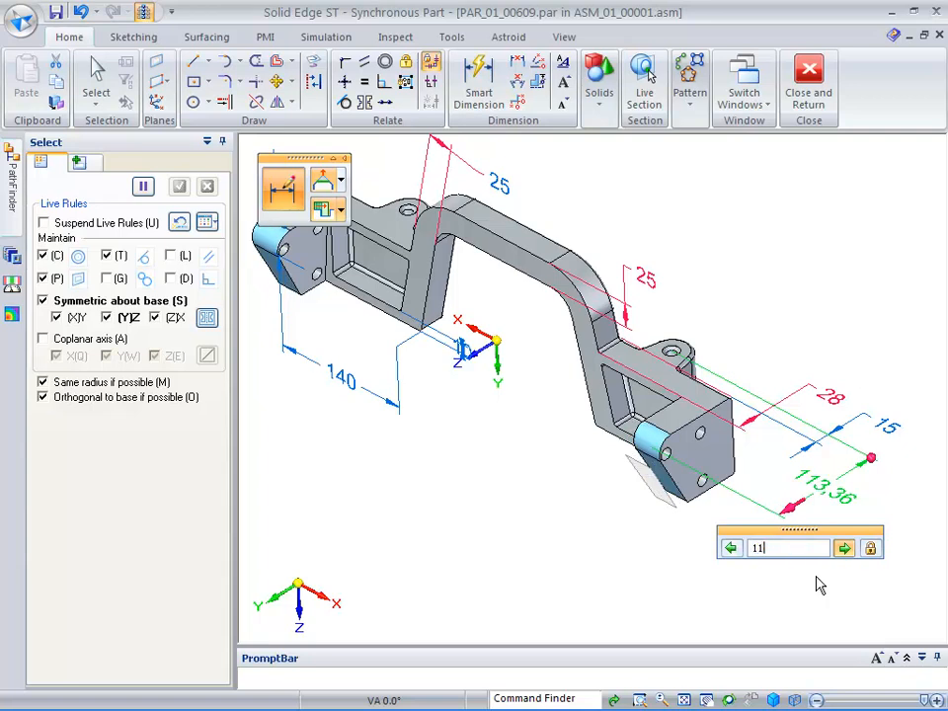
{"action": "key", "text": "Return"}
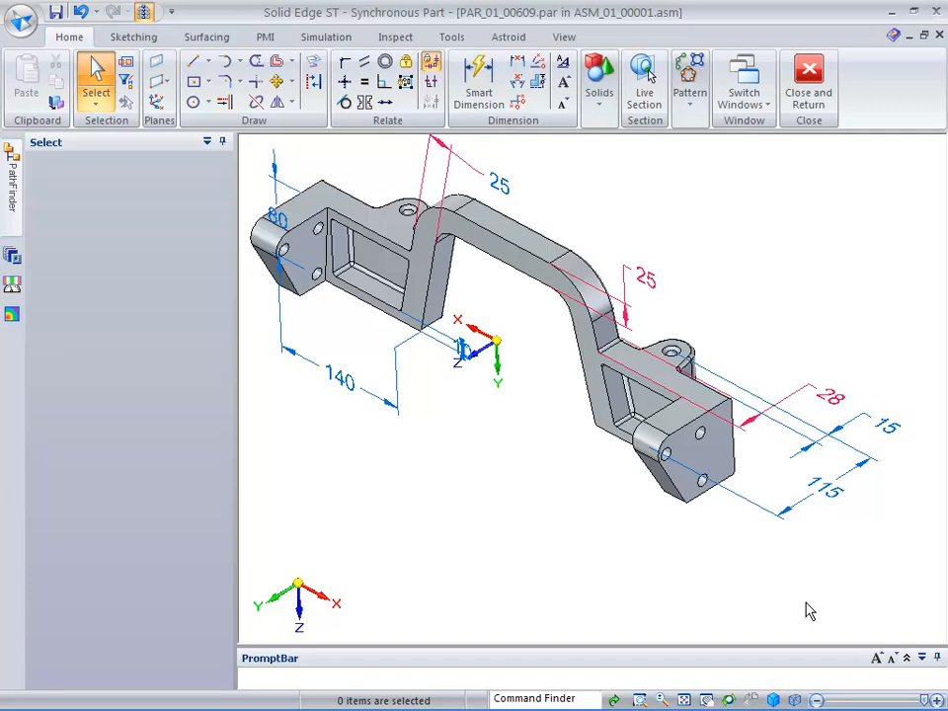
Step: Dimension the mounting lug's height in the side view and set it to 35 mm
{"action": "key", "text": "ctrl+r"}
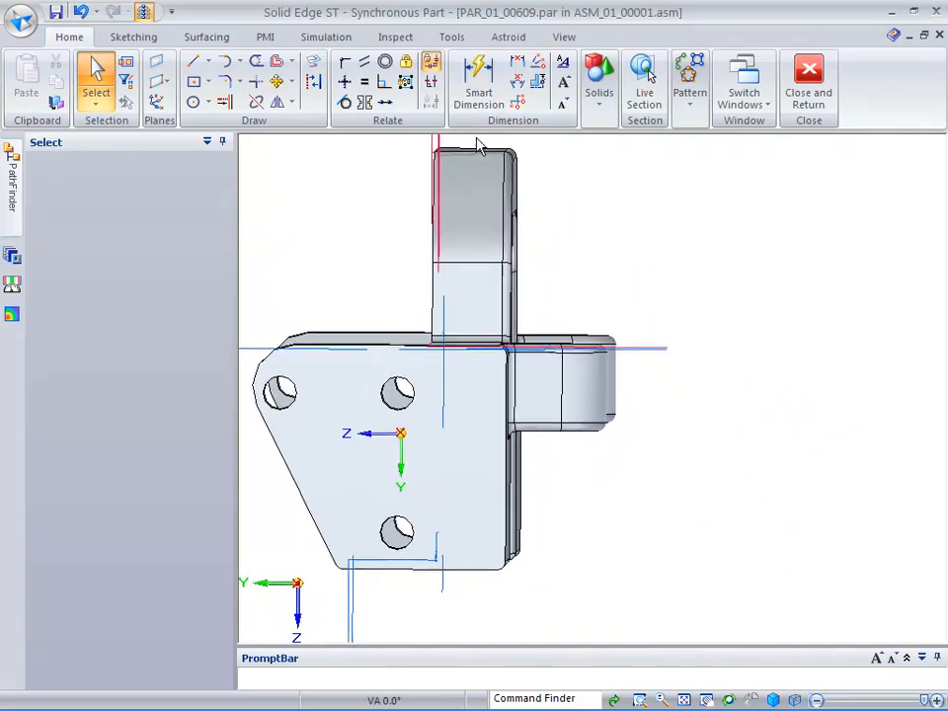
{"action": "left_click", "coordinate": [479, 84]}
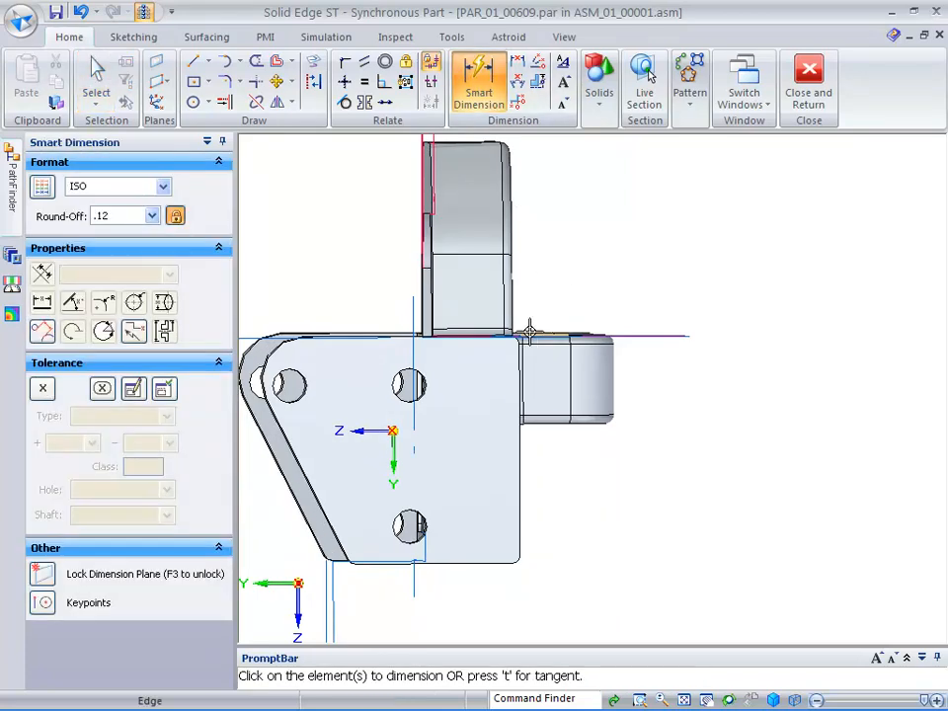
{"action": "left_click", "coordinate": [556, 334]}
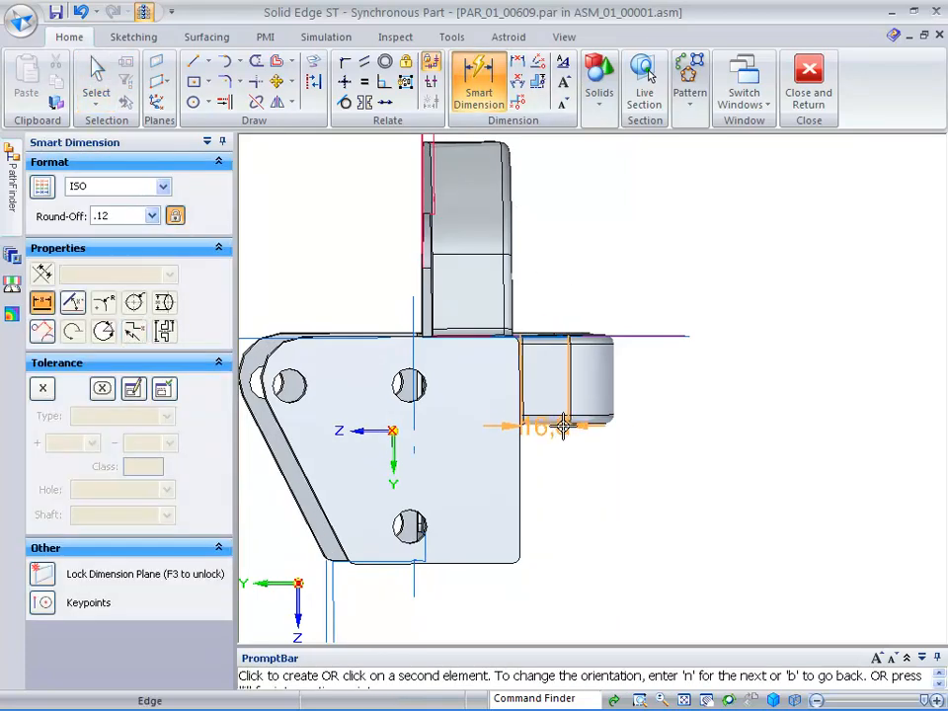
{"action": "left_click", "coordinate": [562, 423]}
{"action": "left_click", "coordinate": [753, 395]}
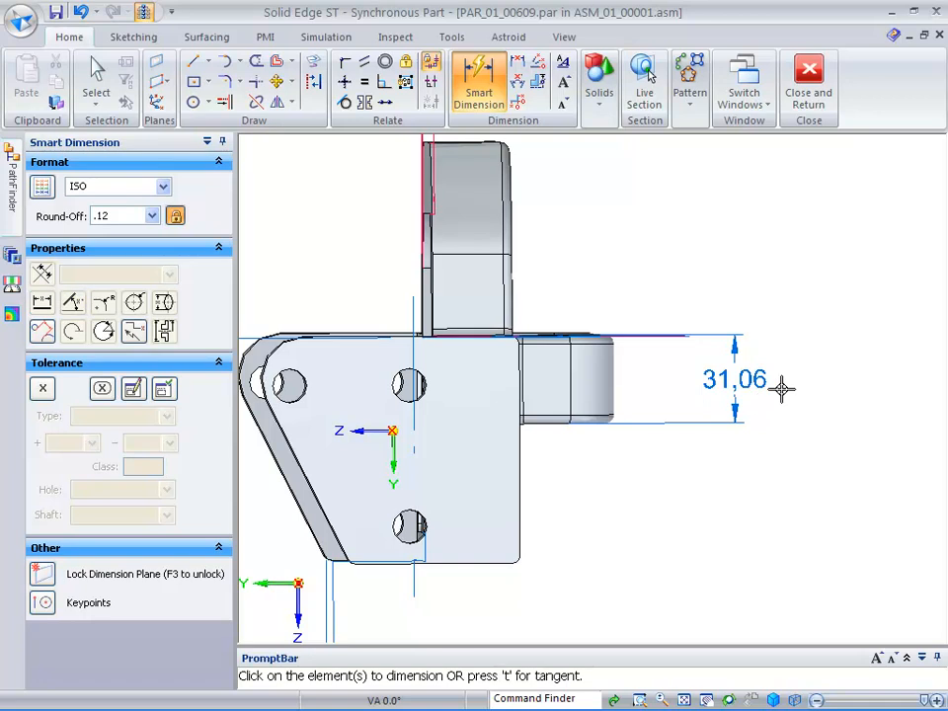
{"action": "key", "text": "Escape"}
{"action": "left_click", "coordinate": [756, 393]}
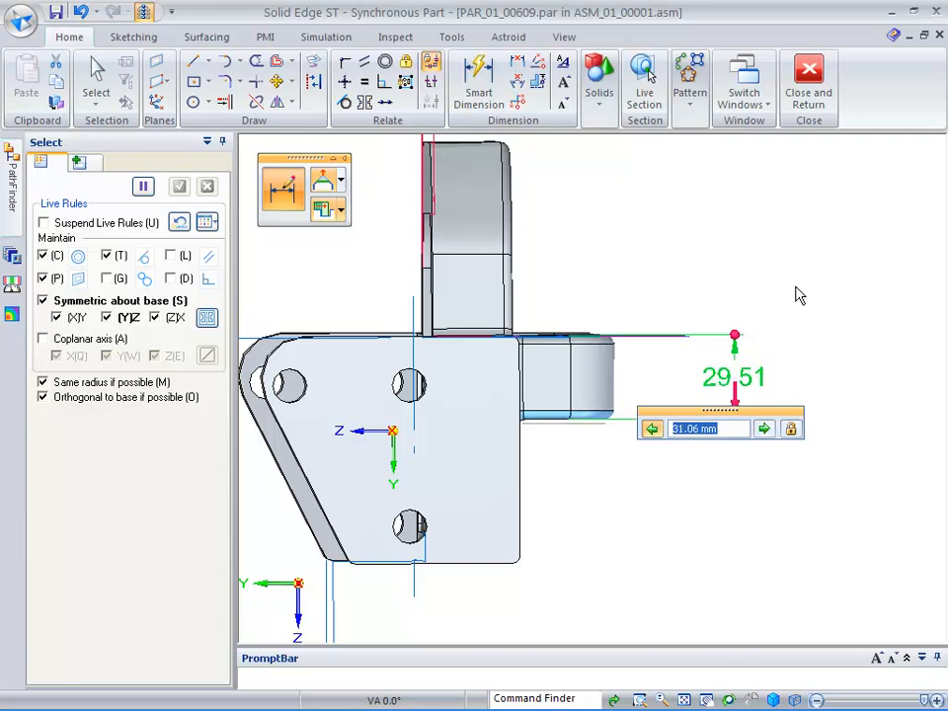
{"action": "key", "text": "Return"}
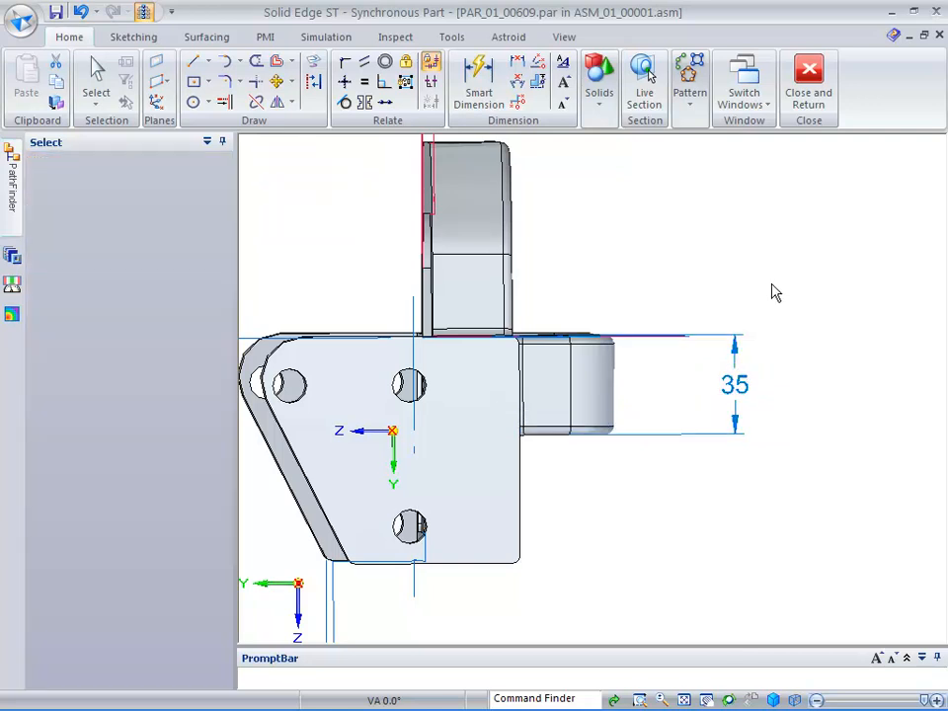
Step: Dimension the bracket's overall height from the arm's lower edge to the top edge of the raised bridge
{"action": "key", "text": "ctrl+i"}
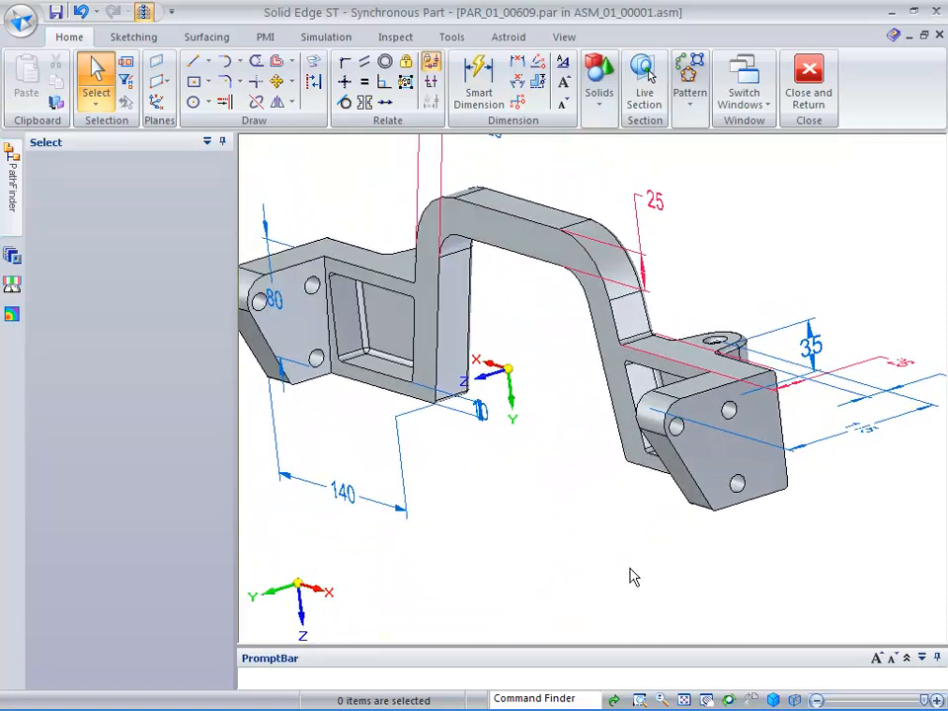
{"action": "left_click", "coordinate": [481, 85]}
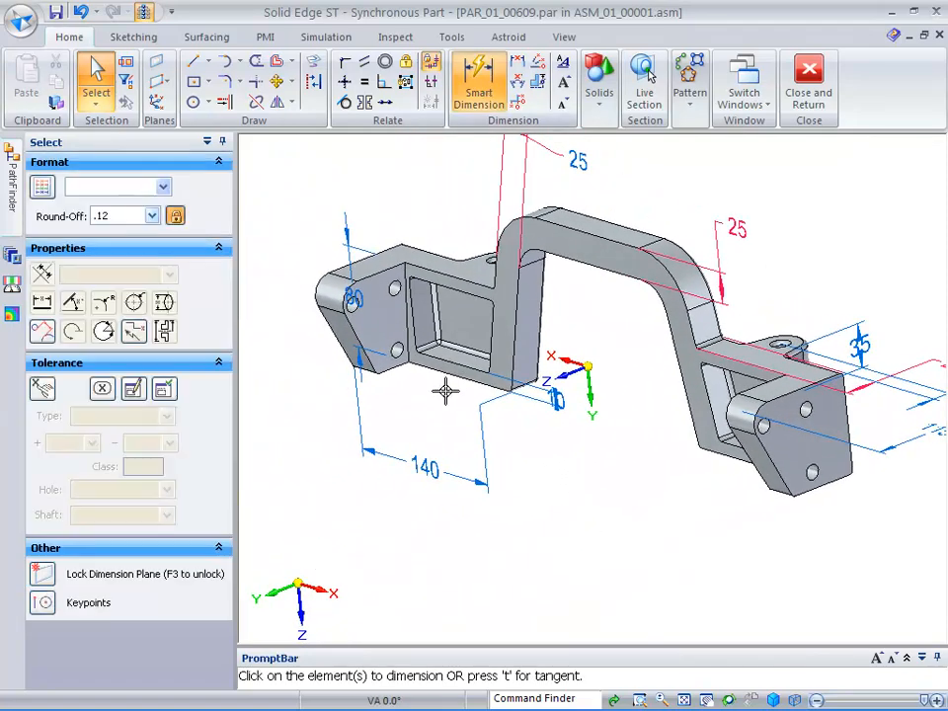
{"action": "left_click", "coordinate": [440, 373]}
{"action": "left_click", "coordinate": [547, 219]}
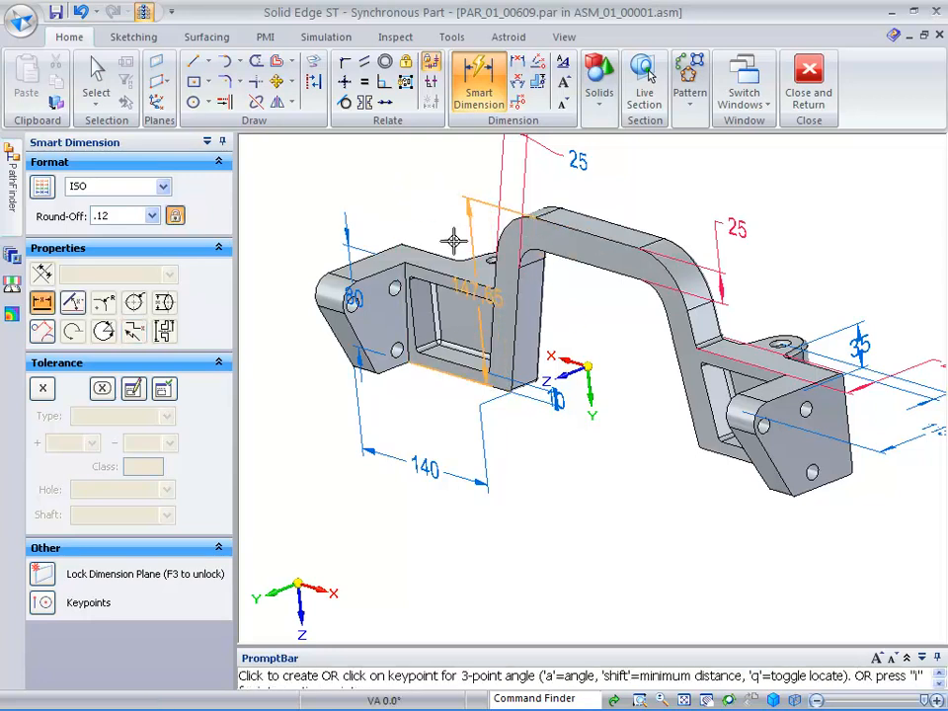
{"action": "left_click", "coordinate": [296, 222]}
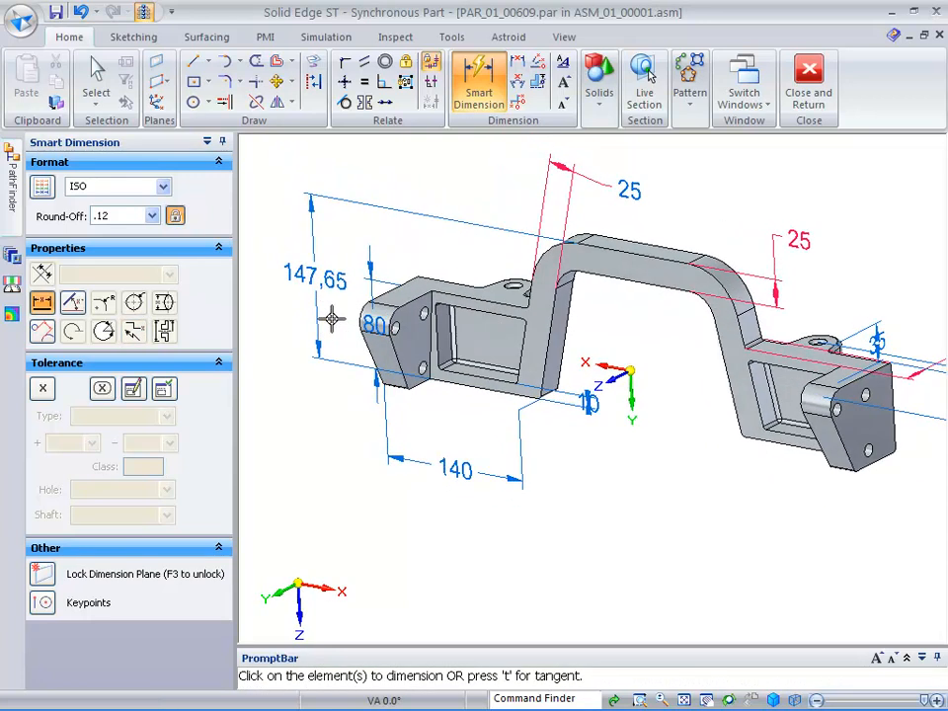
{"action": "key", "text": "Escape"}
Step: Set the bracket's overall height to 150 mm by moving the top face of the bridge
{"action": "left_click", "coordinate": [314, 274]}
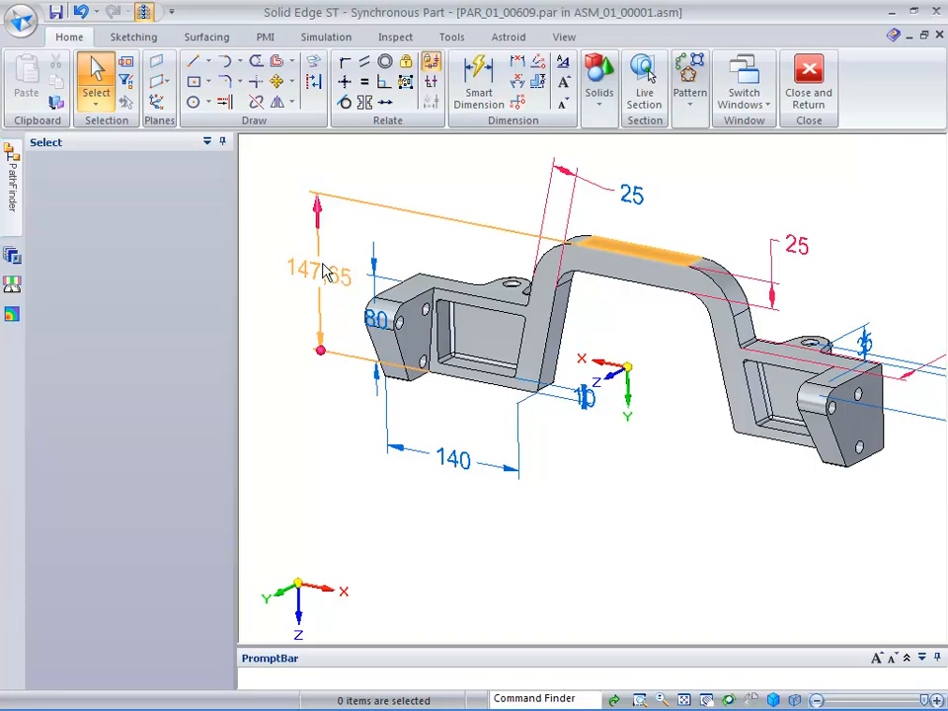
{"action": "scroll", "coordinate": [256, 250], "scroll_direction": "down", "scroll_amount": 2}
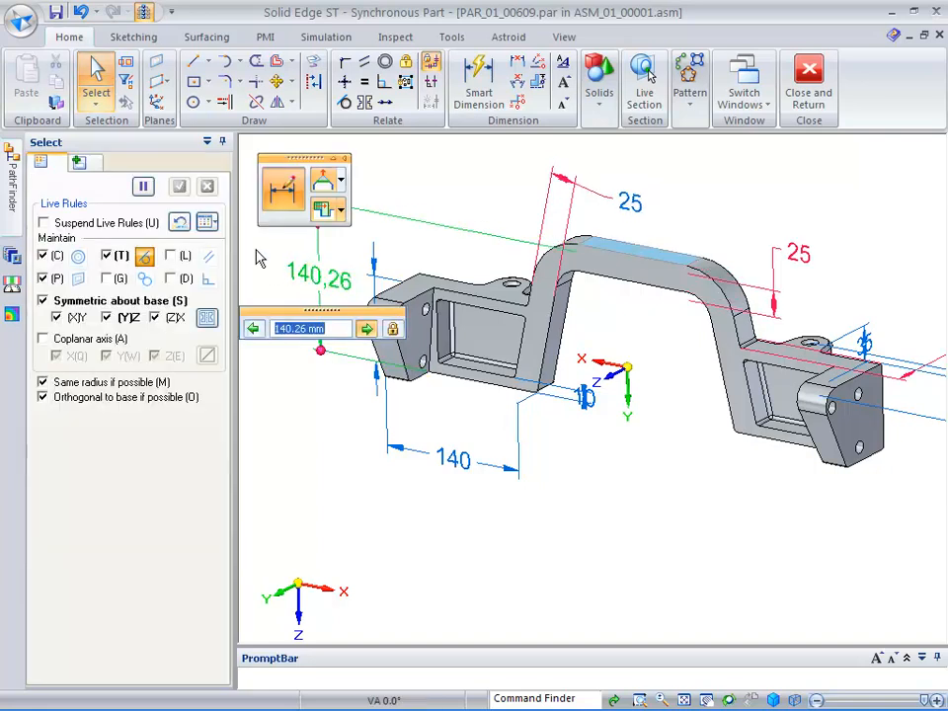
{"action": "scroll", "coordinate": [256, 250], "scroll_direction": "up", "scroll_amount": 1}
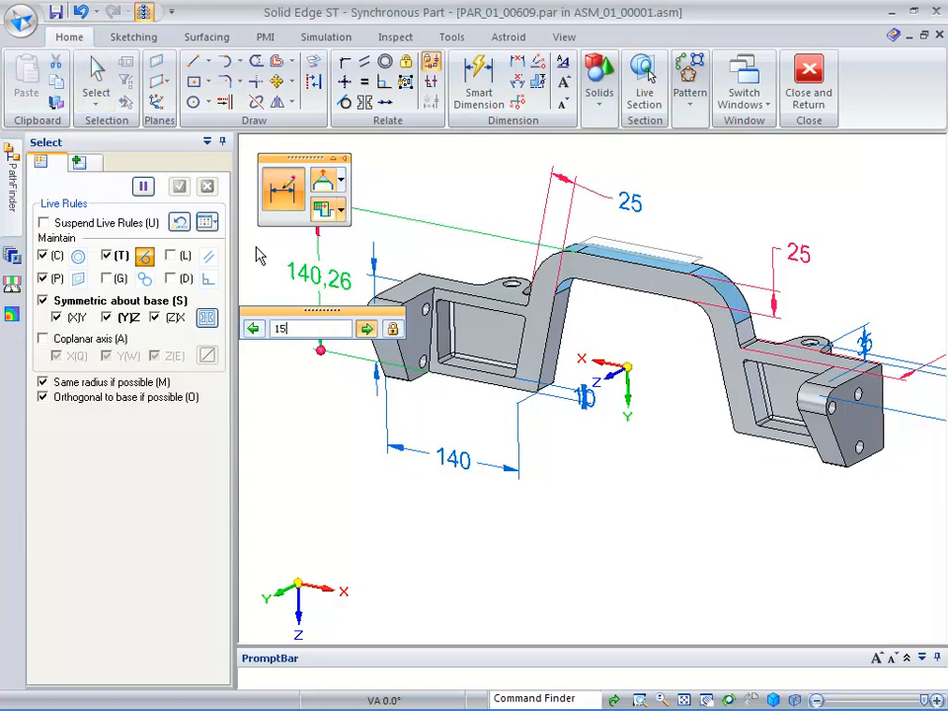
{"action": "type", "text": "150"}
{"action": "key", "text": "Return"}
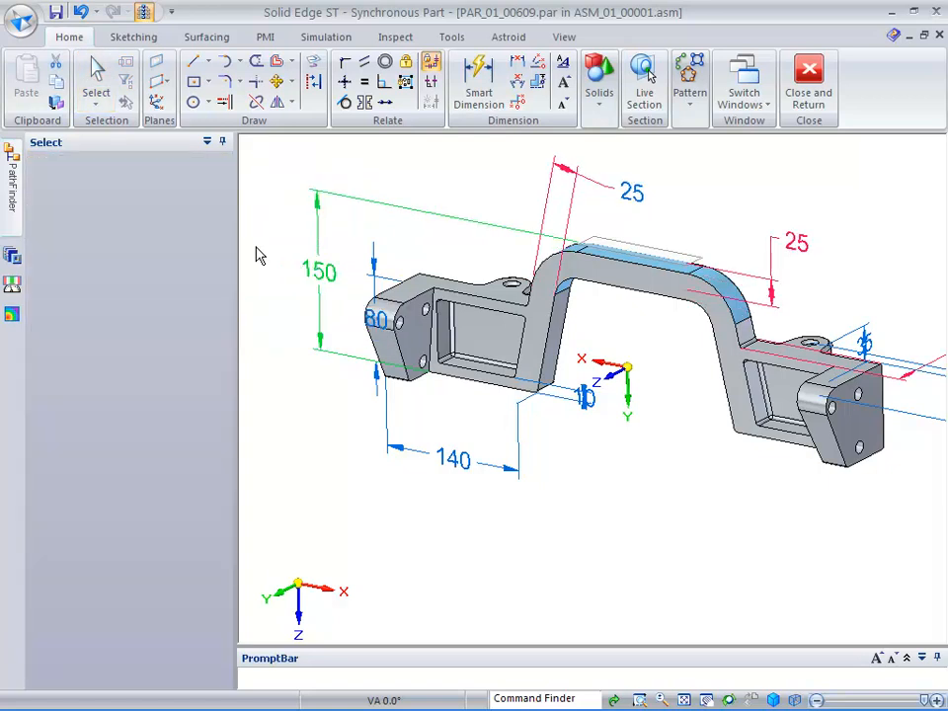
Step: Show the surrounding assembly components to check the bracket's clearance around the pulley, and hide them again
{"action": "left_click", "coordinate": [144, 12]}
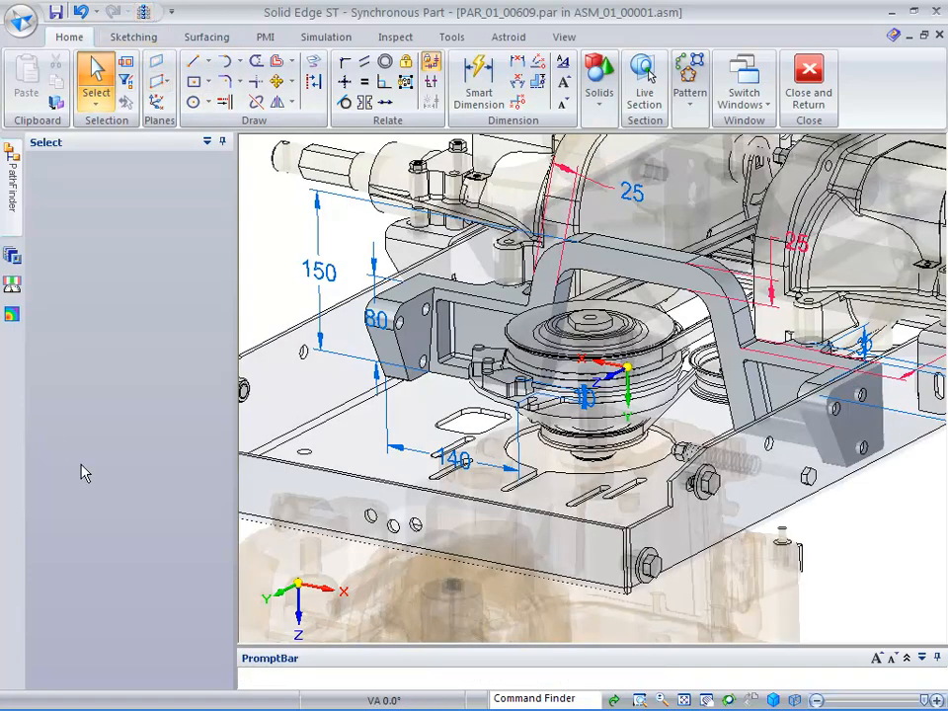
{"action": "middle_click_drag", "start_coordinate": [577, 578], "coordinate": [933, 583]}
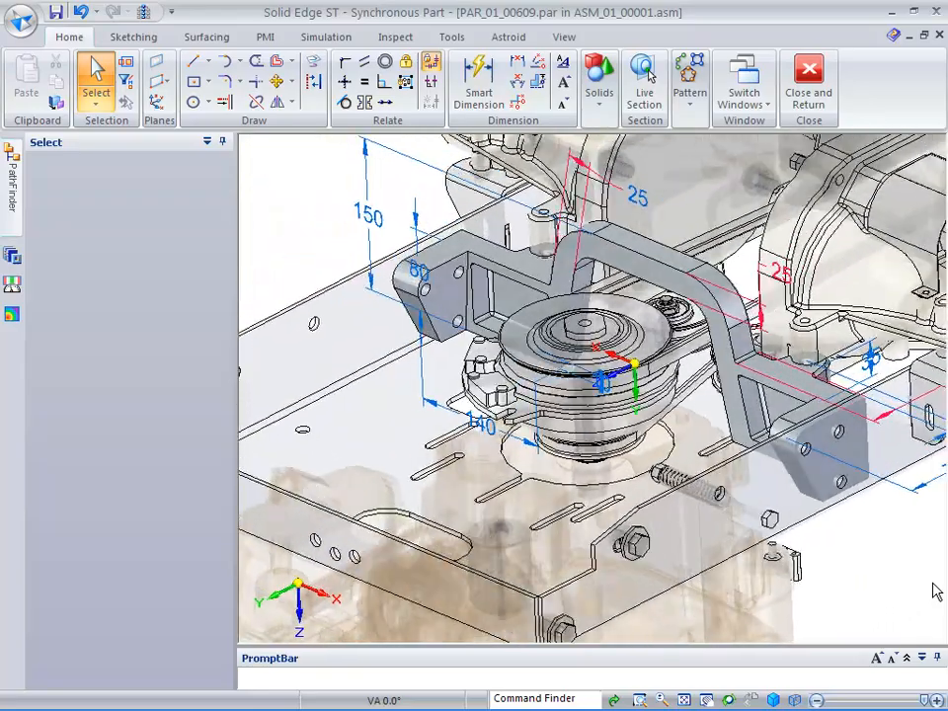
{"action": "left_click", "coordinate": [144, 10]}
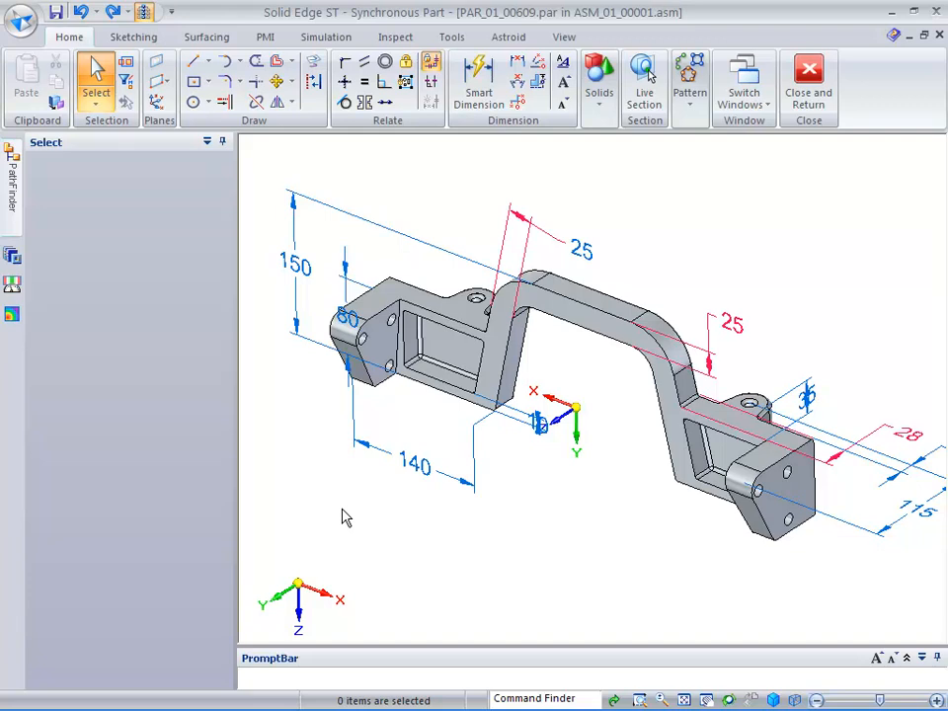
Step: Add an angle dimension between the arm's lower edge and the bridge leg's inner edge, and lock it
{"action": "left_click", "coordinate": [517, 79]}
{"action": "left_click", "coordinate": [484, 399]}
{"action": "left_click", "coordinate": [512, 339]}
{"action": "left_click", "coordinate": [565, 370]}
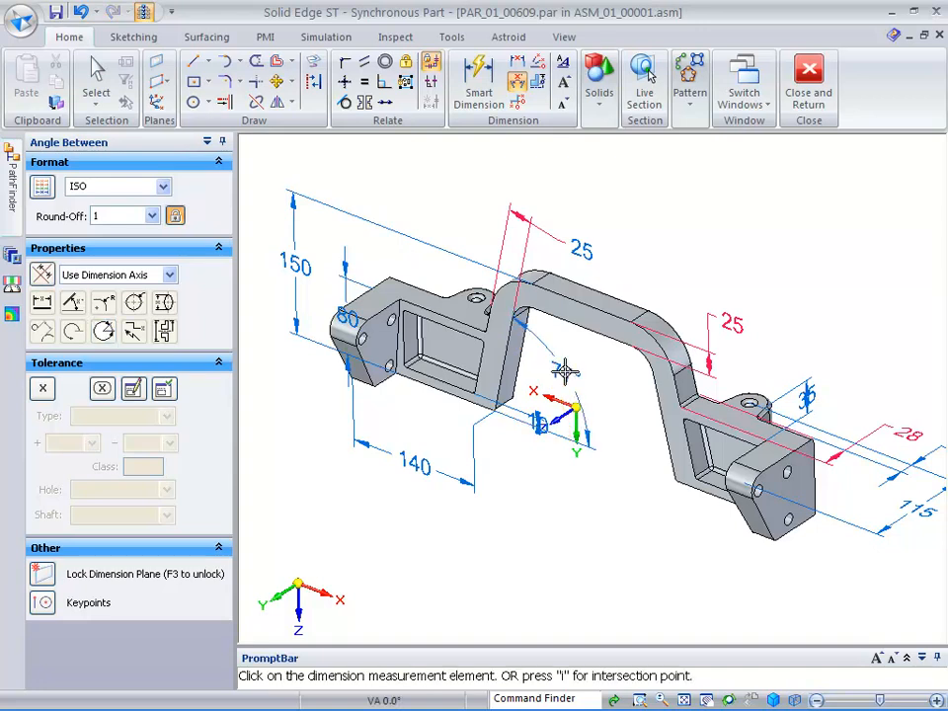
{"action": "key", "text": "Escape"}
{"action": "left_click", "coordinate": [562, 370]}
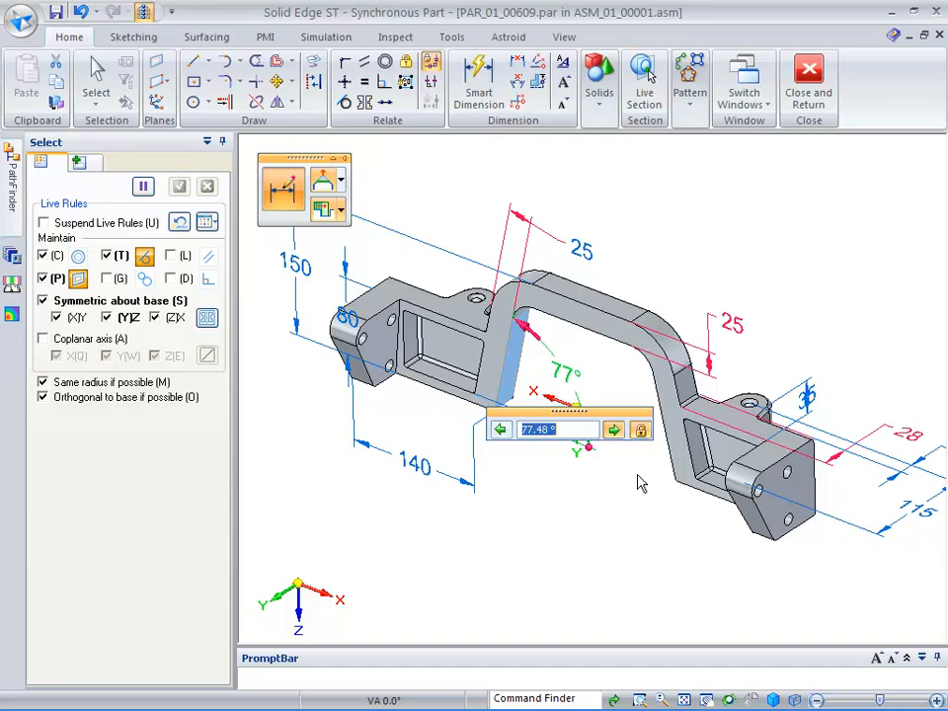
{"action": "left_click", "coordinate": [581, 575]}
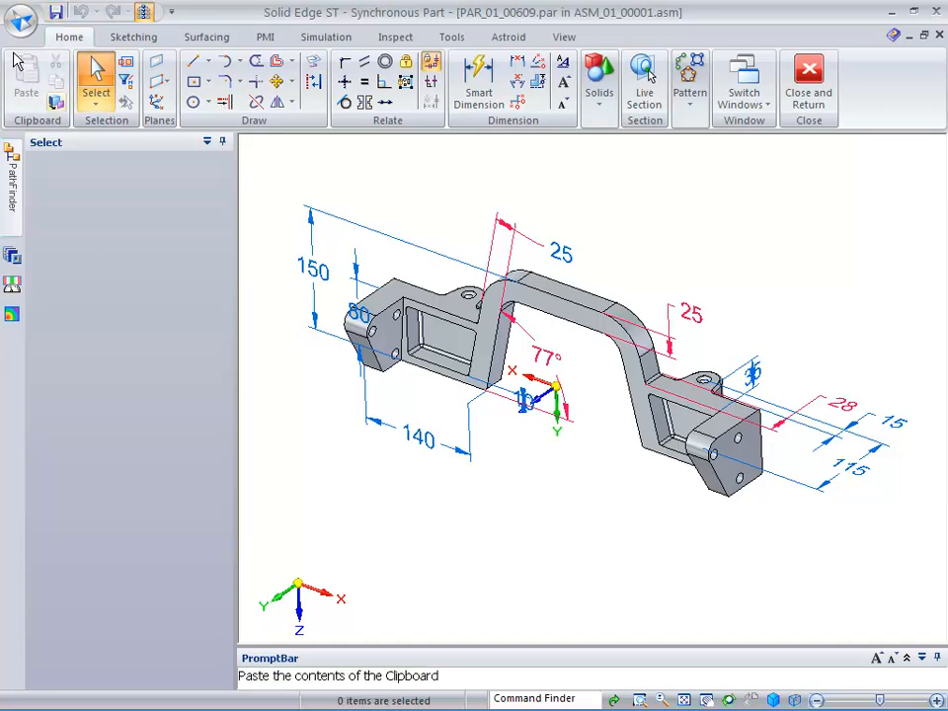
Step: Create a drawing of the bracket from the casting.dft Quicksheet template, without running the Drawing View Creation Wizard
{"action": "left_click", "coordinate": [21, 20]}
{"action": "mouse_move", "coordinate": [39, 59]}
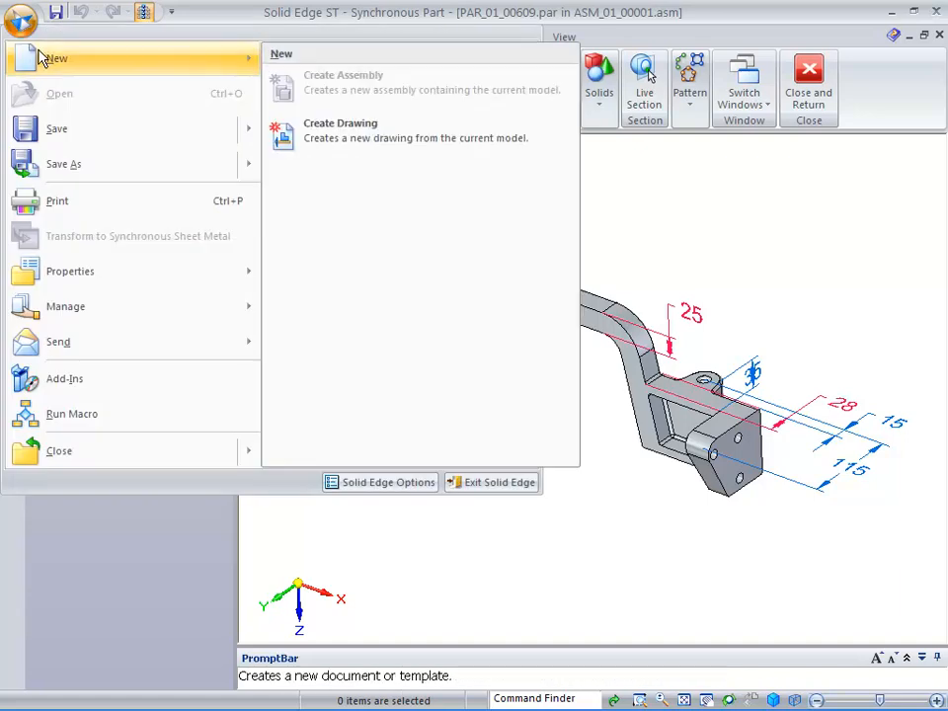
{"action": "left_click", "coordinate": [333, 145]}
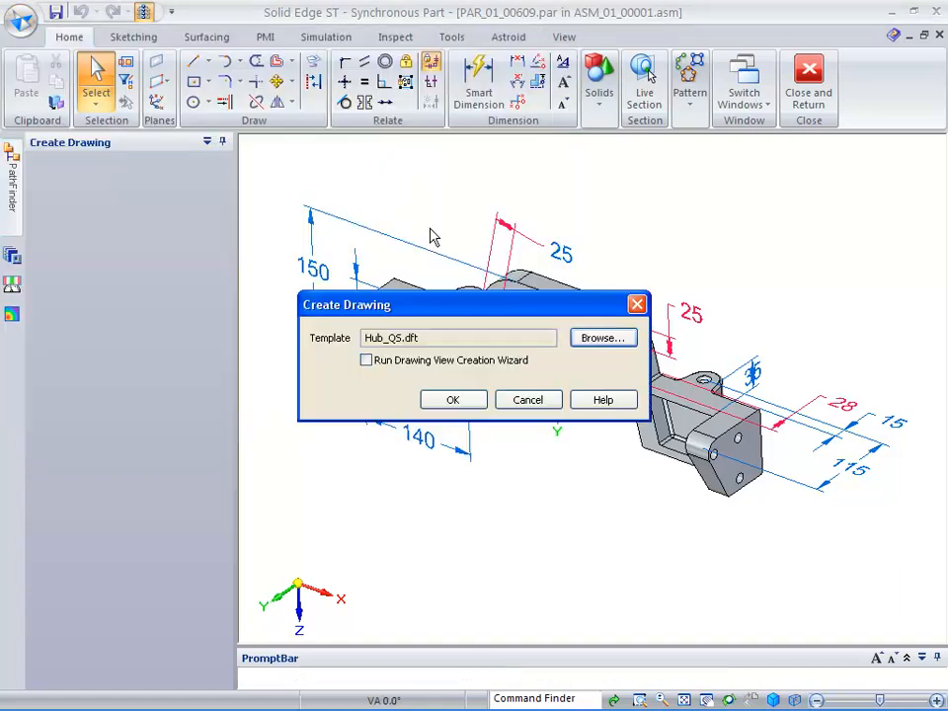
{"action": "left_click", "coordinate": [602, 339]}
{"action": "left_click", "coordinate": [311, 230]}
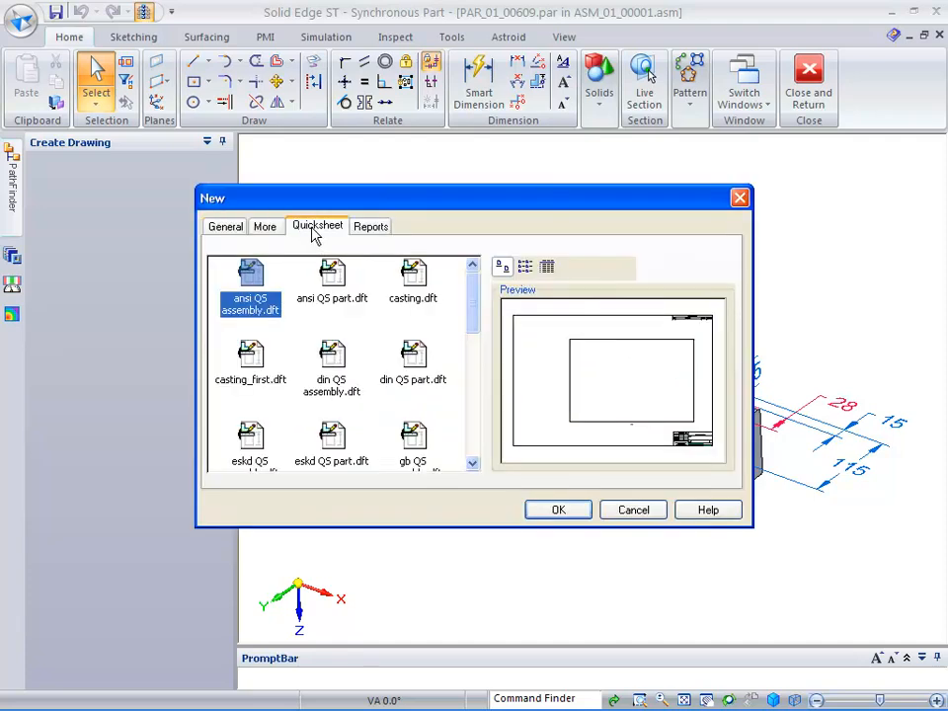
{"action": "left_click", "coordinate": [414, 281]}
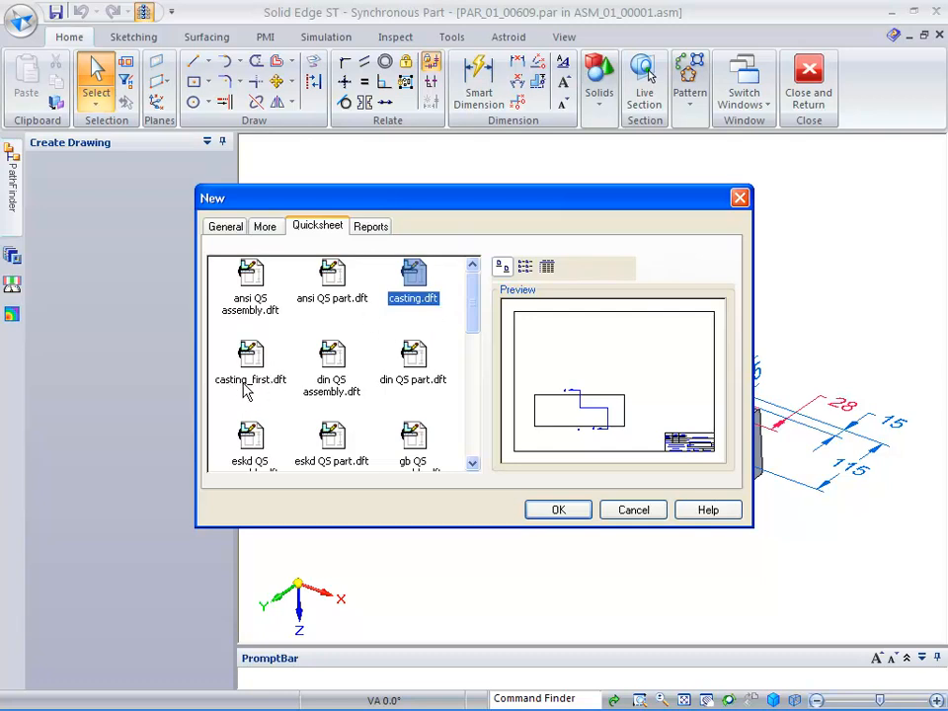
{"action": "left_click", "coordinate": [558, 512]}
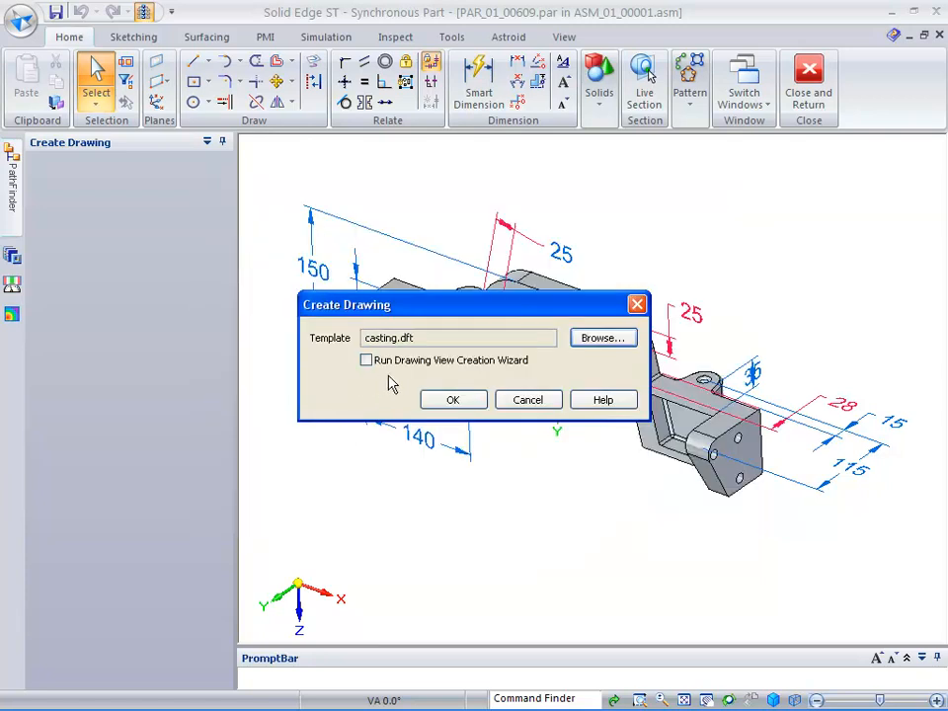
{"action": "left_click", "coordinate": [454, 402]}
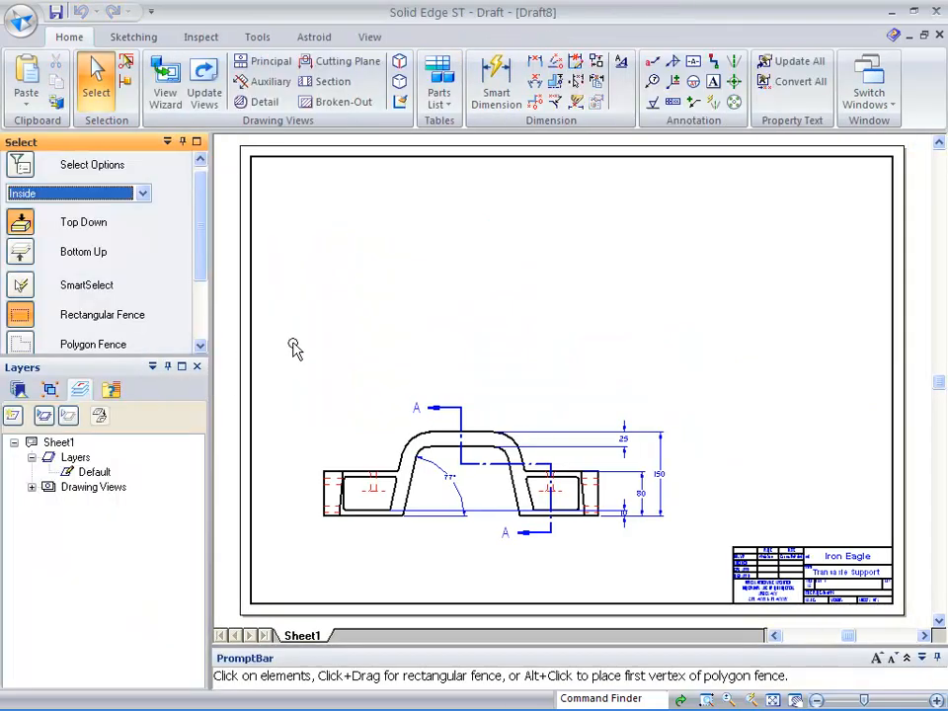
Step: Place a principal top view above the front view, displaying its hidden and tangent edges
{"action": "scroll", "coordinate": [293, 341], "scroll_direction": "up", "scroll_amount": 2}
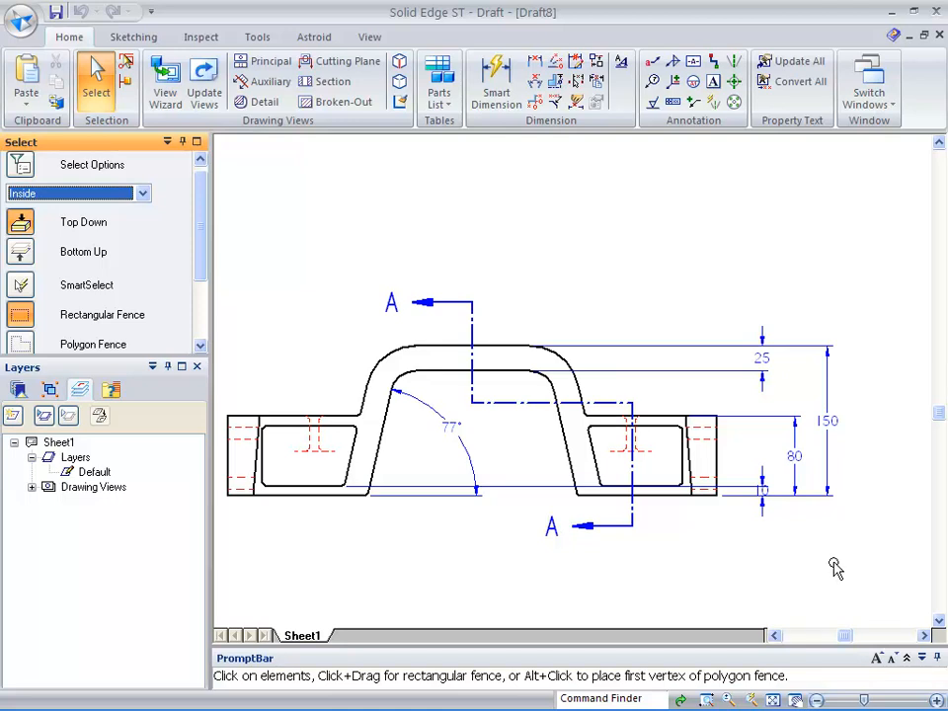
{"action": "scroll", "coordinate": [834, 563], "scroll_direction": "down", "scroll_amount": 3}
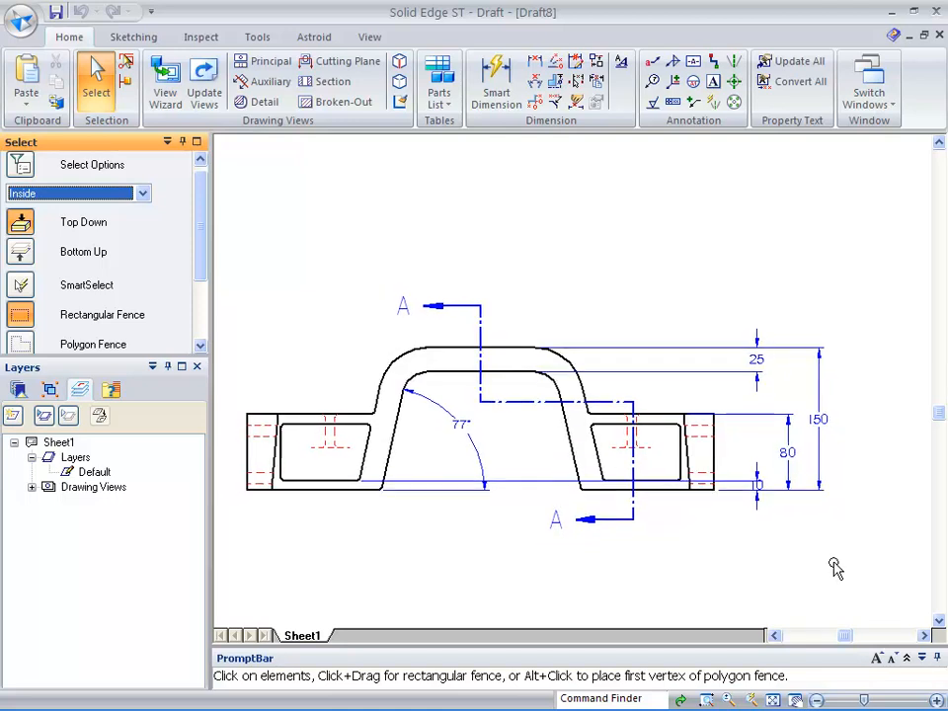
{"action": "scroll", "coordinate": [645, 431], "scroll_direction": "down", "scroll_amount": 3}
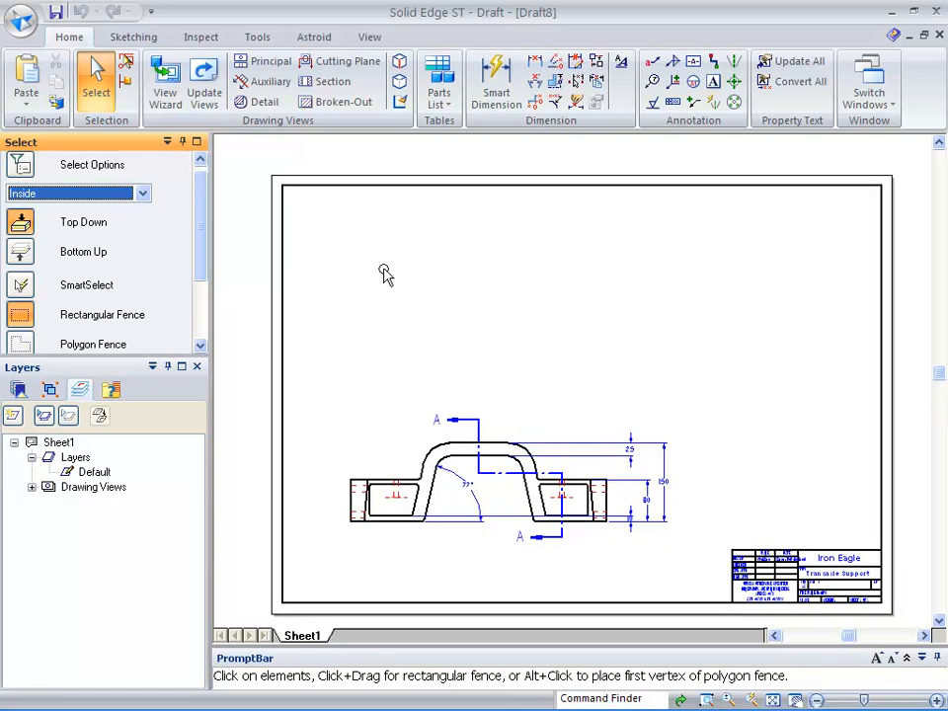
{"action": "left_click", "coordinate": [251, 60]}
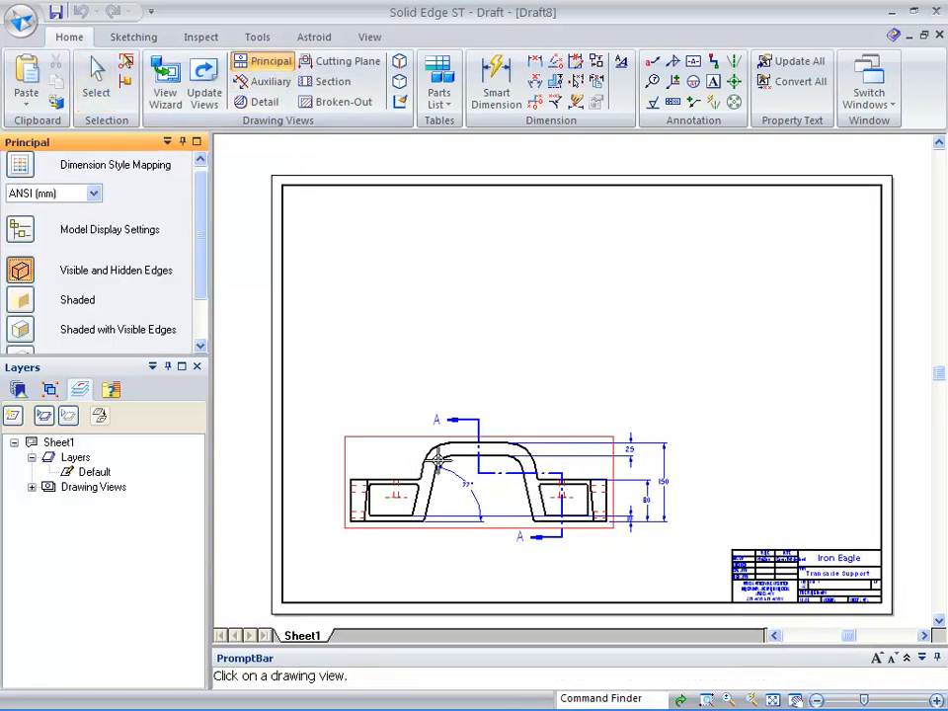
{"action": "left_click", "coordinate": [439, 460]}
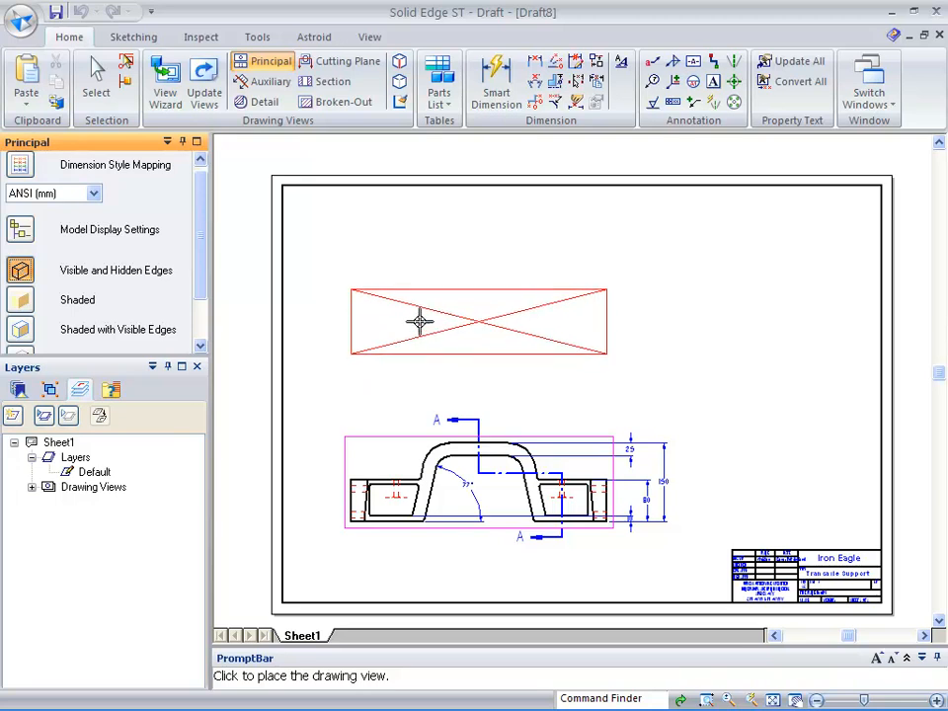
{"action": "left_click", "coordinate": [17, 233]}
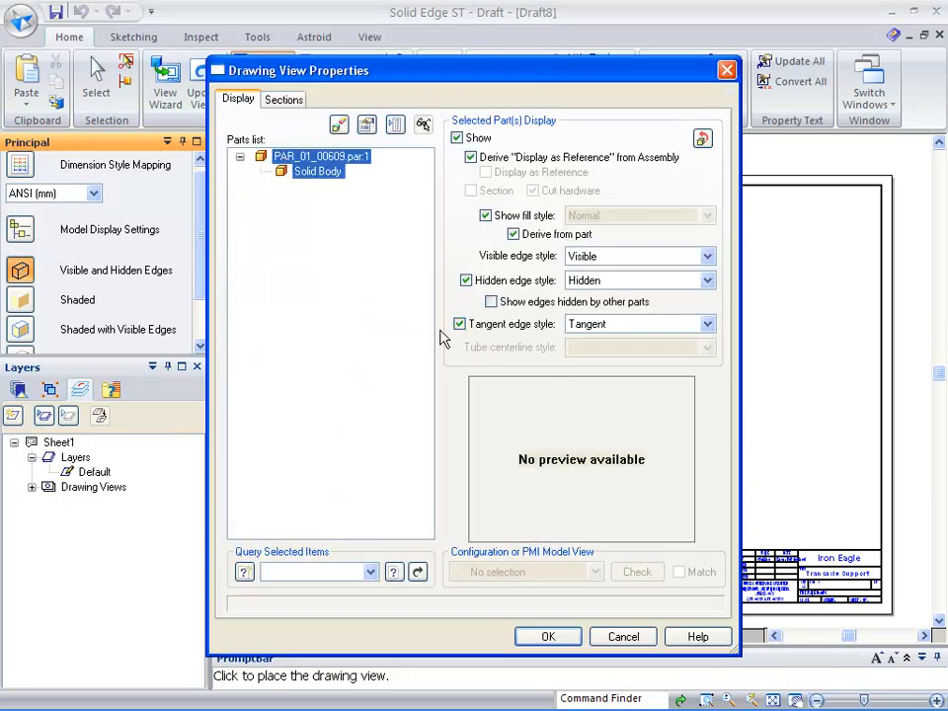
{"action": "left_click", "coordinate": [548, 638]}
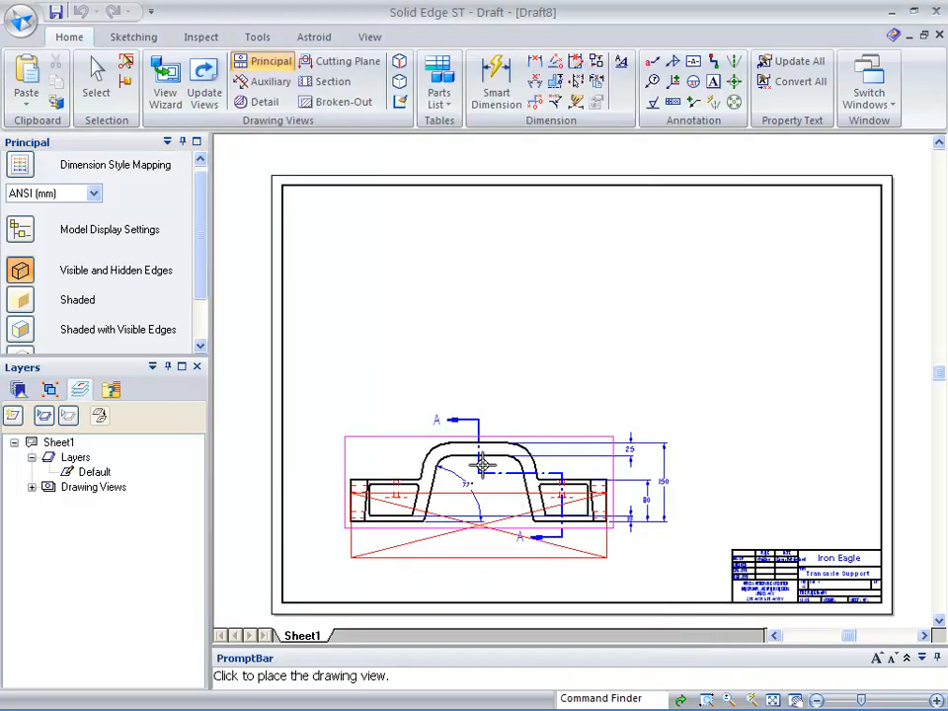
{"action": "left_click", "coordinate": [475, 315]}
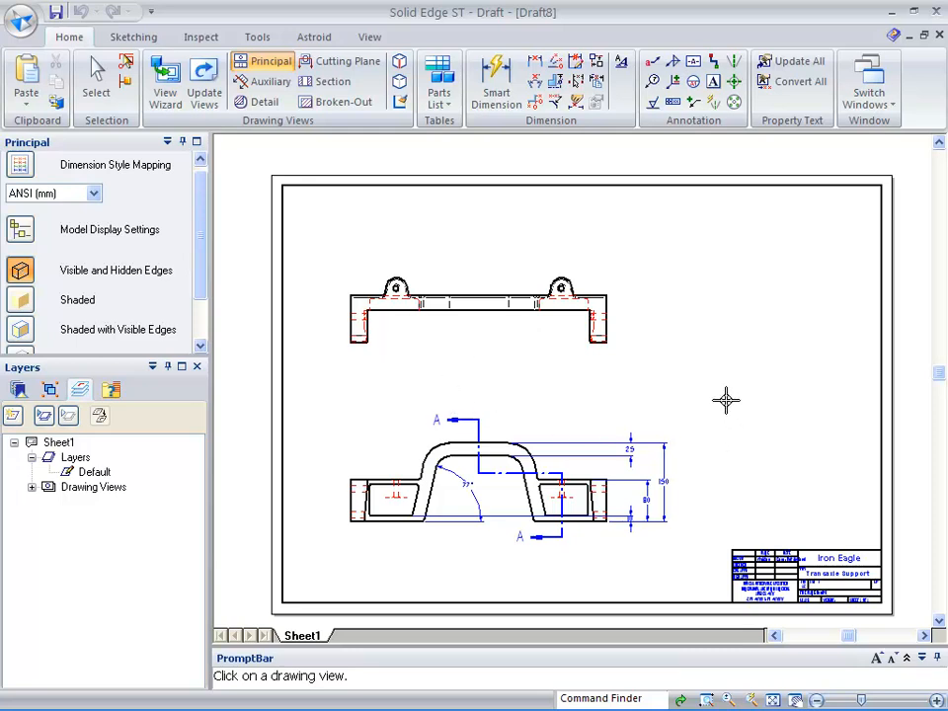
Step: Create the section view from cutting plane A-A without hidden edges, placing it beside the front view above the title block
{"action": "scroll", "coordinate": [726, 400], "scroll_direction": "up", "scroll_amount": 2}
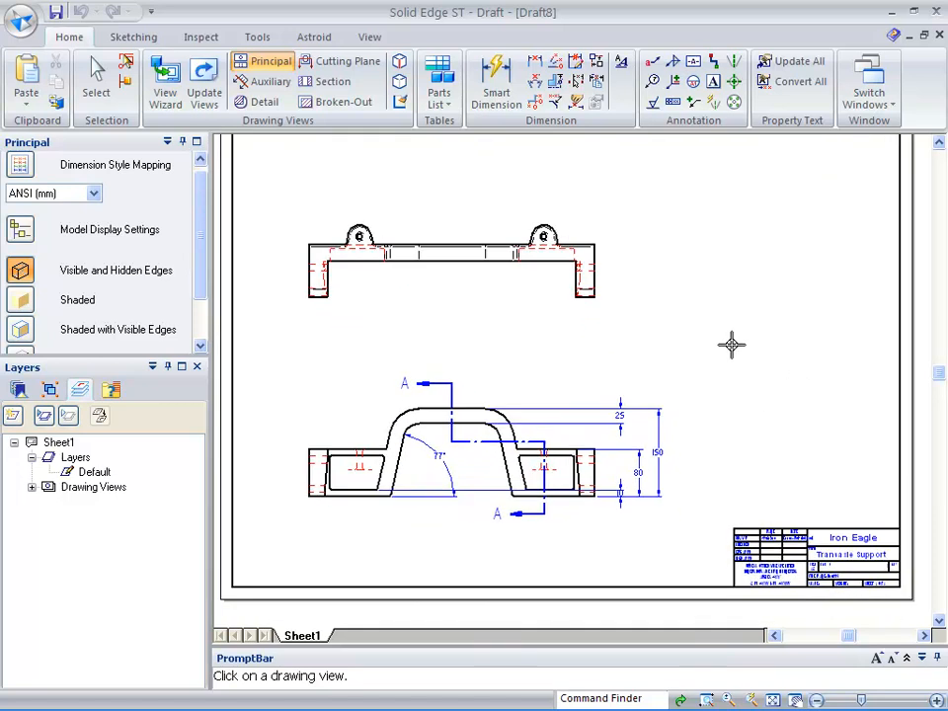
{"action": "left_click", "coordinate": [336, 85]}
{"action": "left_click", "coordinate": [419, 352]}
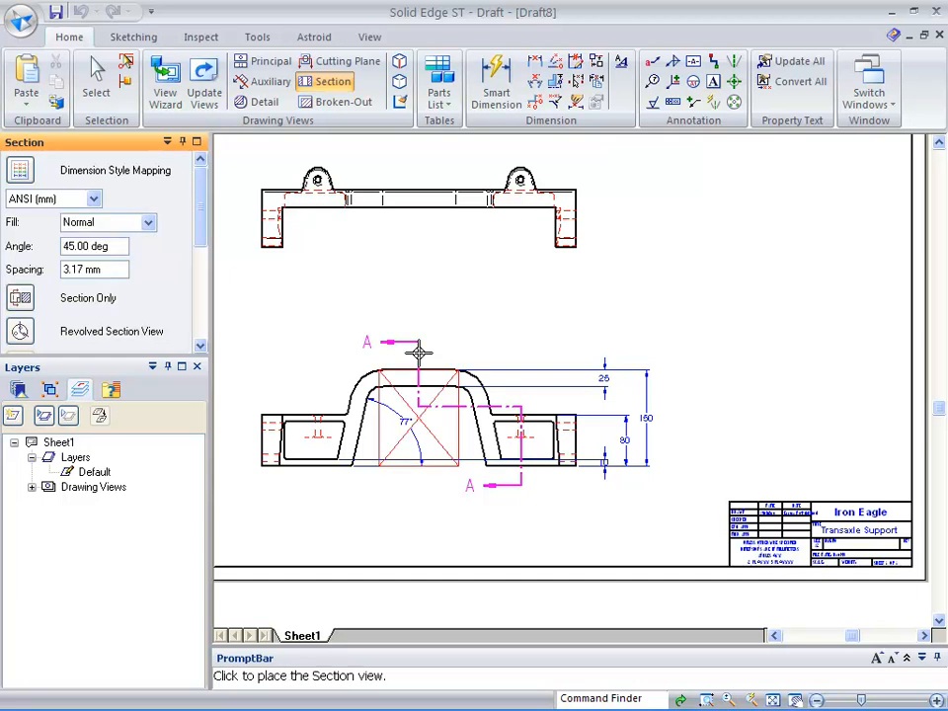
{"action": "left_click_drag", "start_coordinate": [199, 237], "coordinate": [195, 322]}
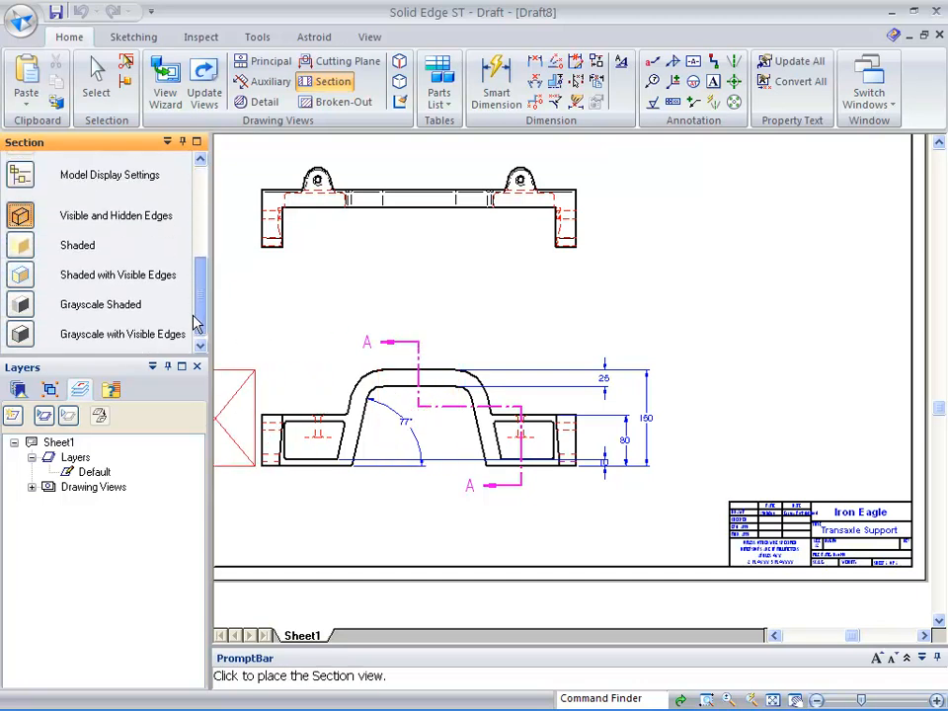
{"action": "left_click", "coordinate": [24, 176]}
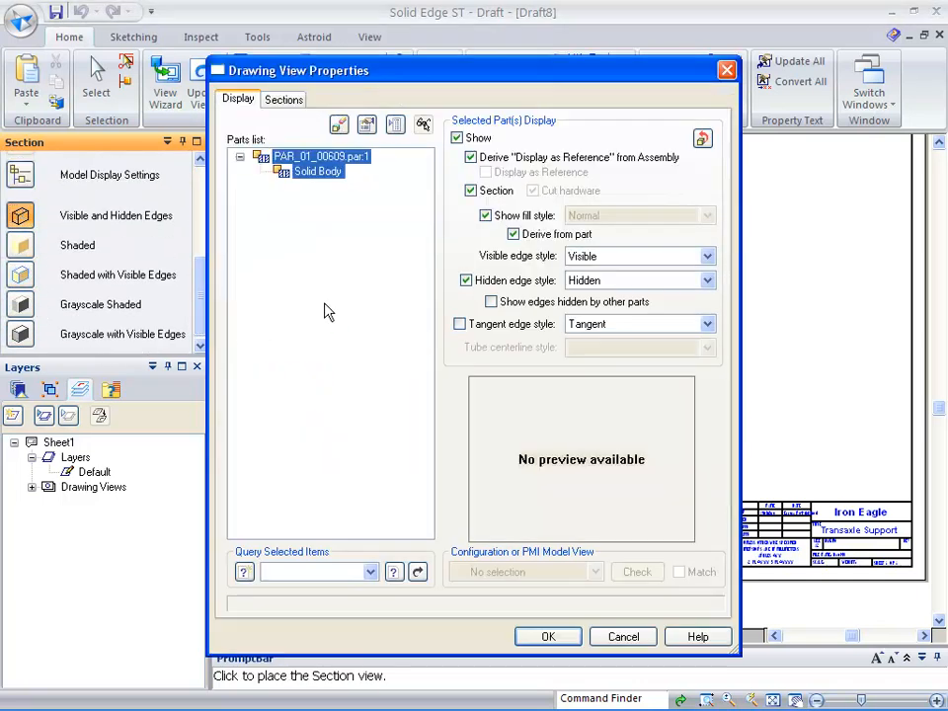
{"action": "left_click", "coordinate": [548, 637]}
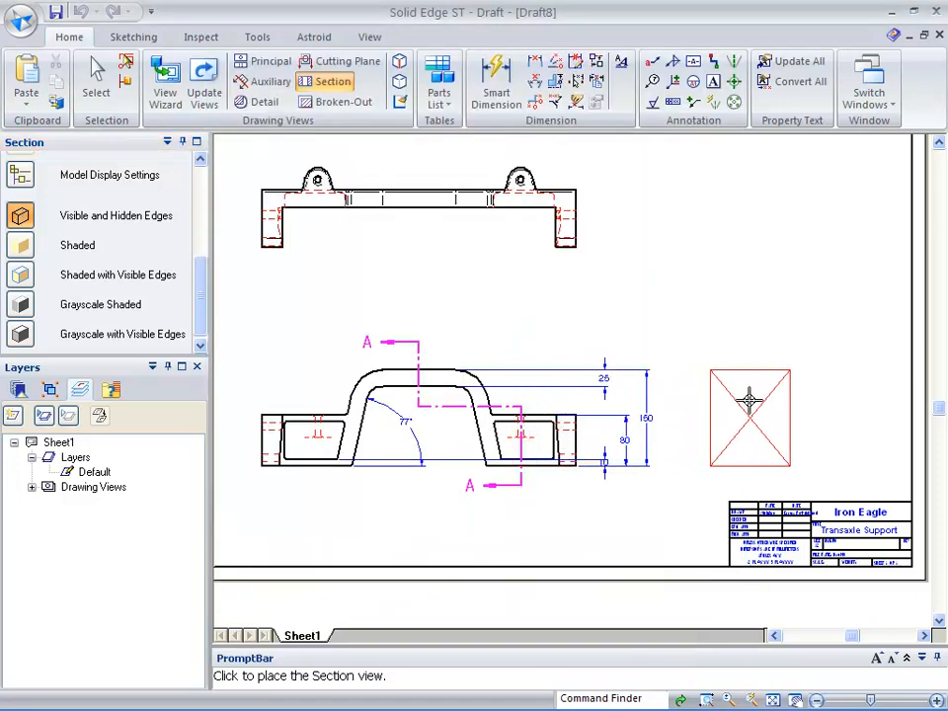
{"action": "left_click", "coordinate": [766, 396]}
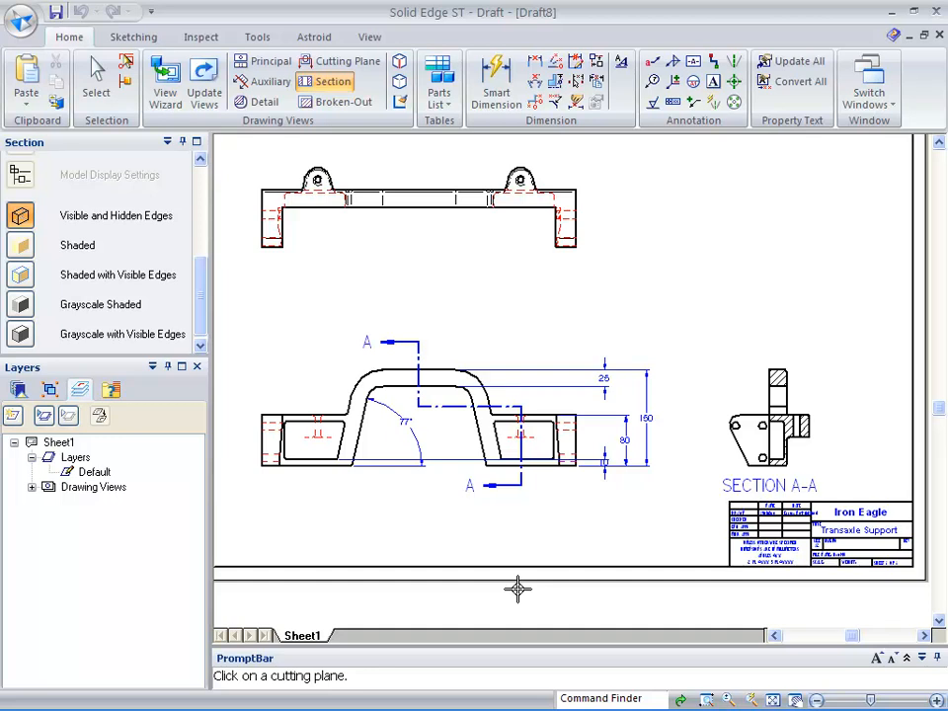
{"action": "key", "text": "Escape"}
Step: Move the front view slightly up and toward the sheet's left border, and raise the top view for more spacing
{"action": "left_click", "coordinate": [351, 376]}
{"action": "left_click_drag", "start_coordinate": [350, 377], "coordinate": [342, 355]}
{"action": "left_click", "coordinate": [441, 568]}
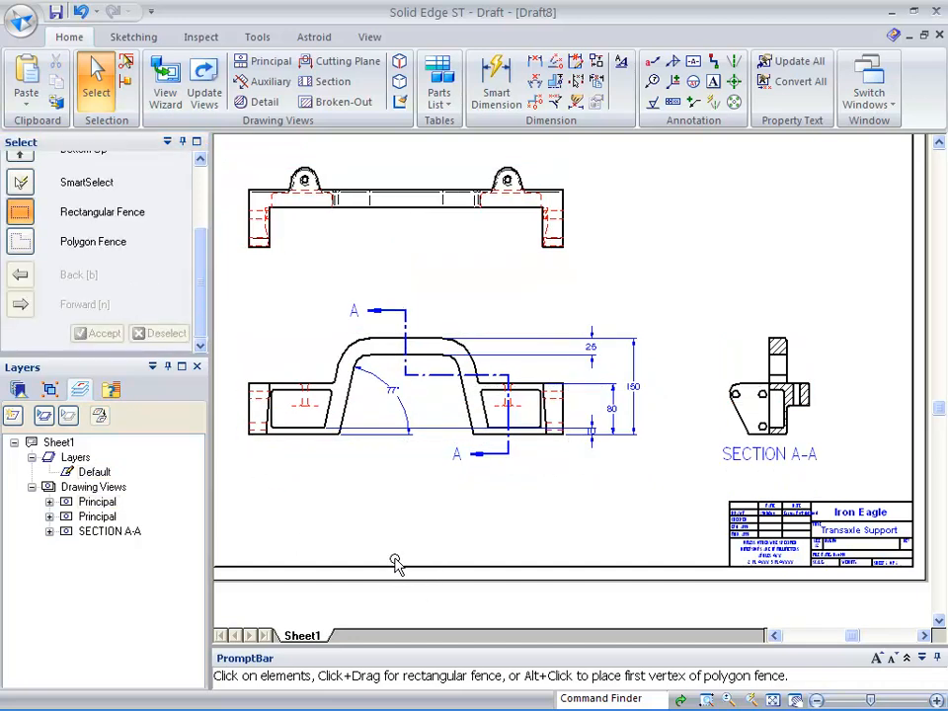
{"action": "key", "text": "ctrl+f"}
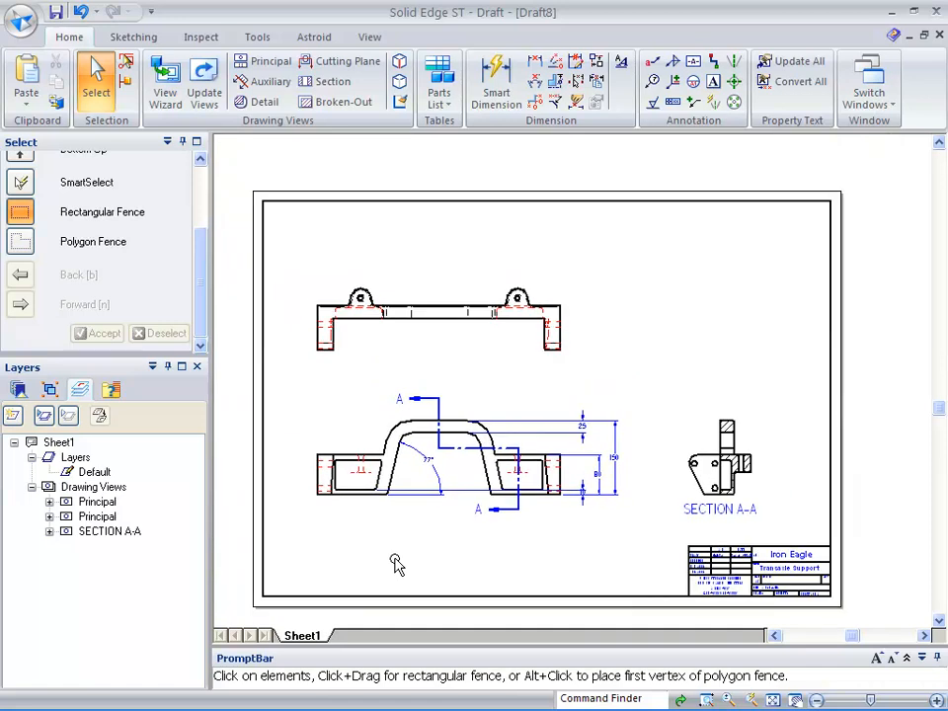
{"action": "left_click_drag", "start_coordinate": [408, 321], "coordinate": [406, 293]}
{"action": "left_click", "coordinate": [441, 218]}
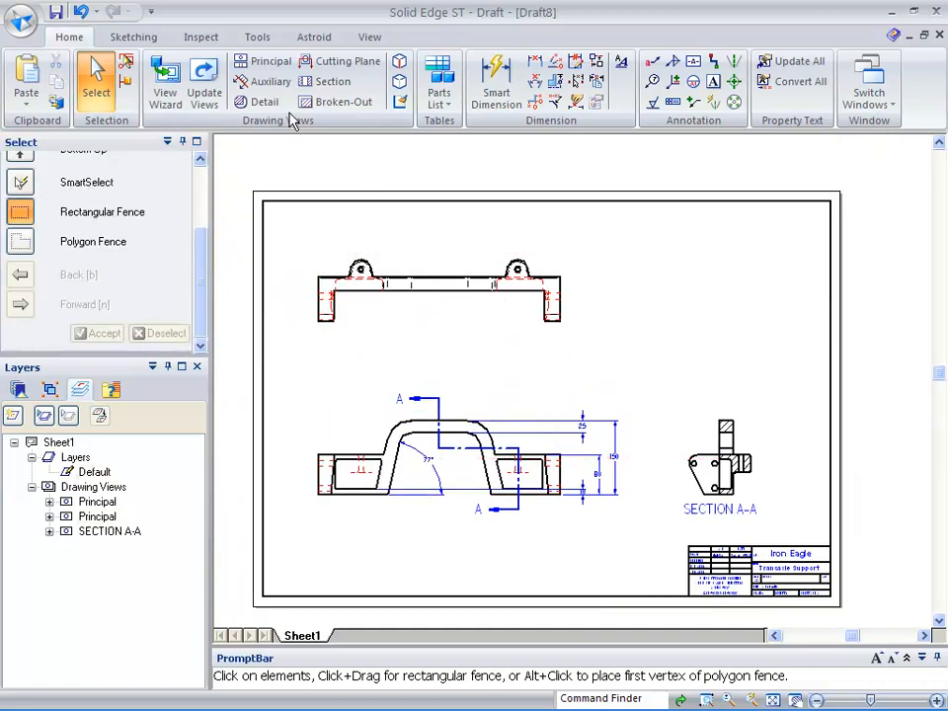
Step: Place a pictorial view of the bracket, shaded with visible edges, in the sheet's empty upper-right corner
{"action": "left_click", "coordinate": [263, 61]}
{"action": "left_click", "coordinate": [484, 417]}
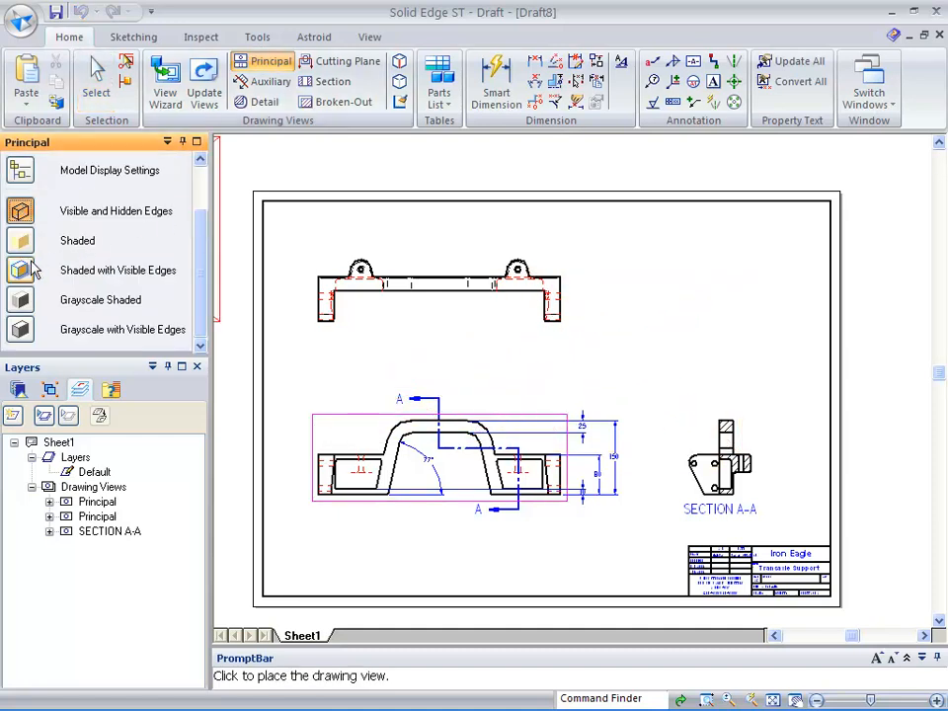
{"action": "left_click", "coordinate": [701, 294]}
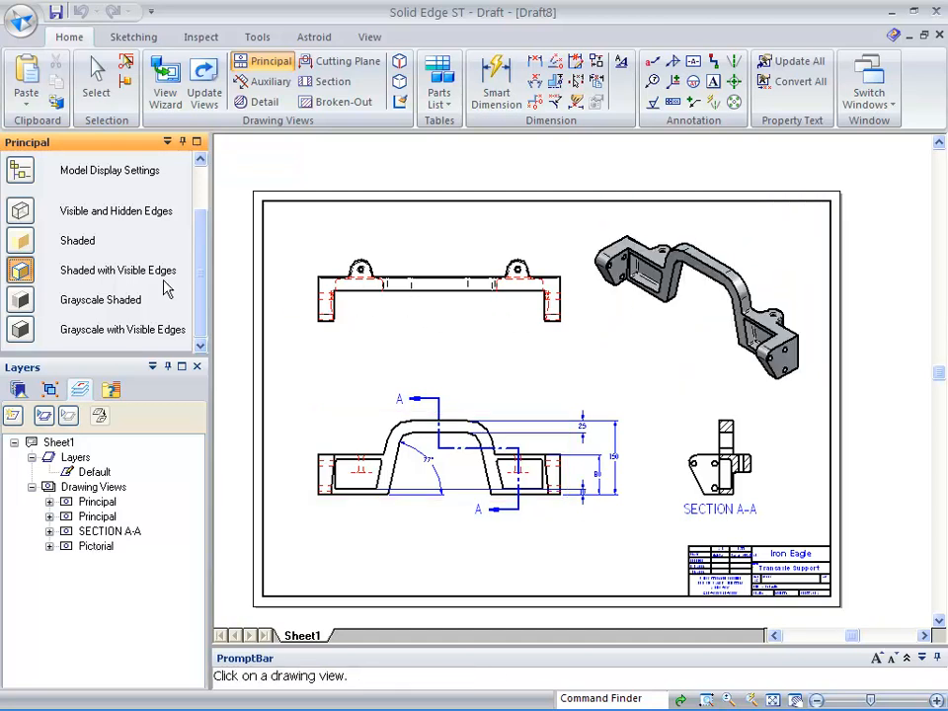
{"action": "left_click", "coordinate": [96, 81]}
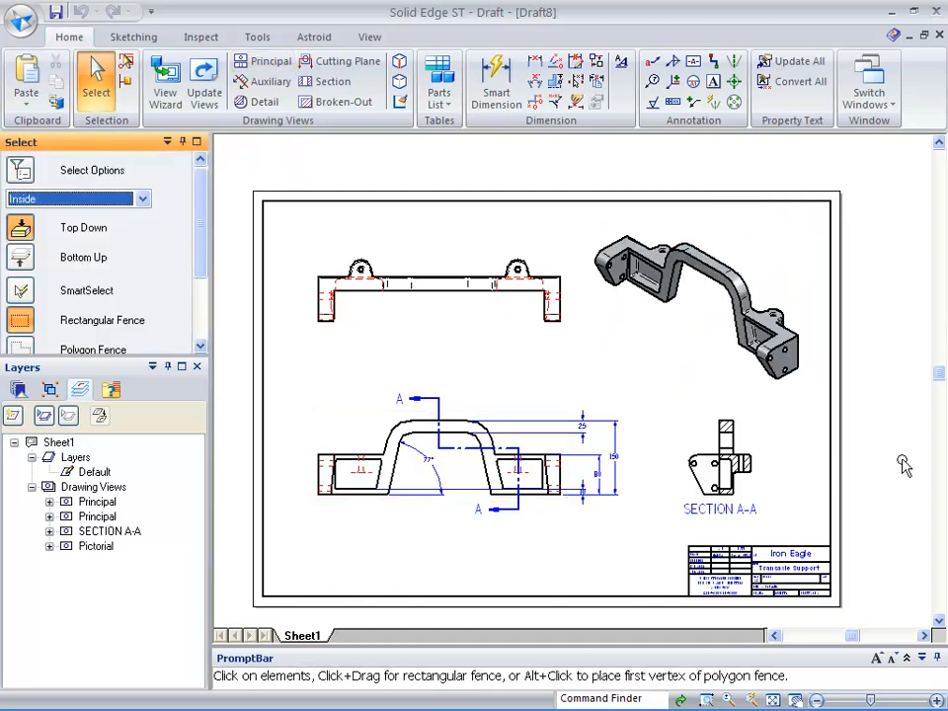
Step: Add stacked distance dimensions above section A-A for the pocket's back wall thickness and the bracket's full bridge depth
{"action": "scroll", "coordinate": [902, 464], "scroll_direction": "up", "scroll_amount": 5}
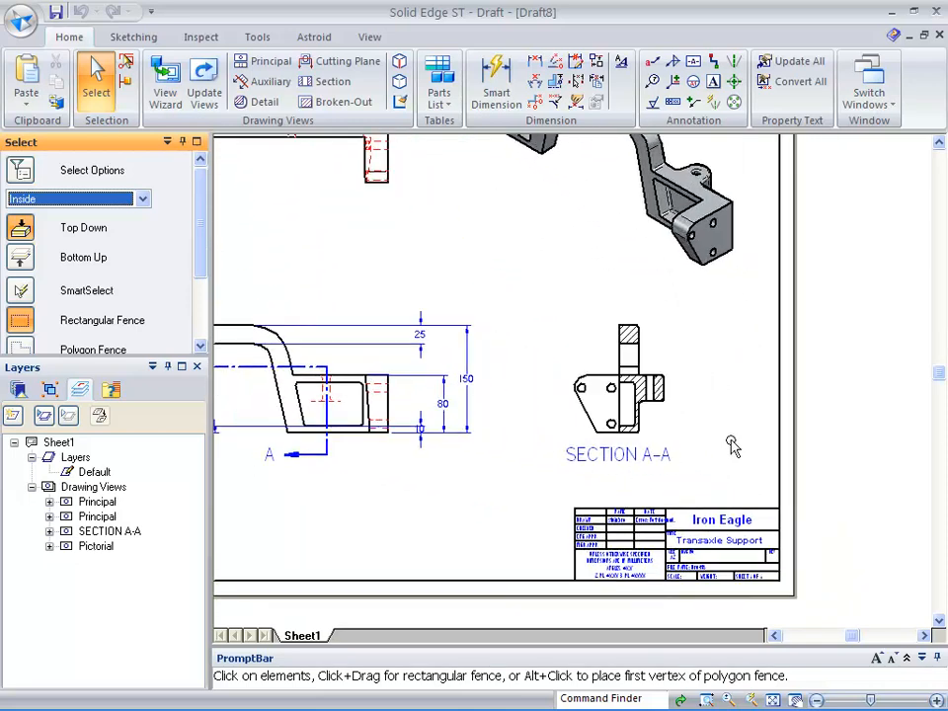
{"action": "scroll", "coordinate": [731, 446], "scroll_direction": "up", "scroll_amount": 3}
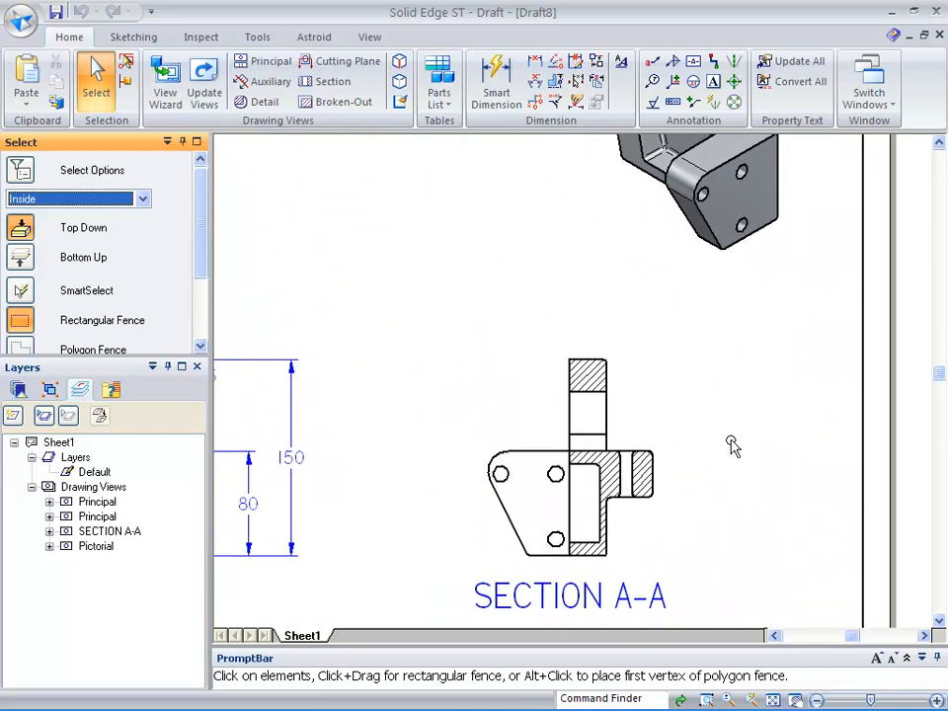
{"action": "scroll", "coordinate": [731, 446], "scroll_direction": "up", "scroll_amount": 2}
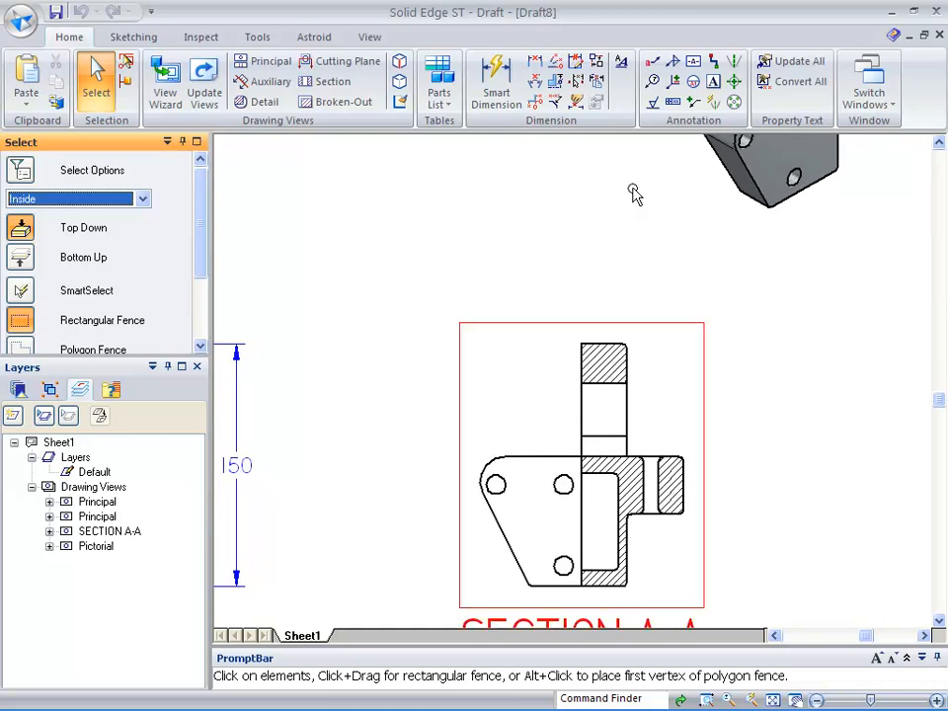
{"action": "left_click", "coordinate": [534, 61]}
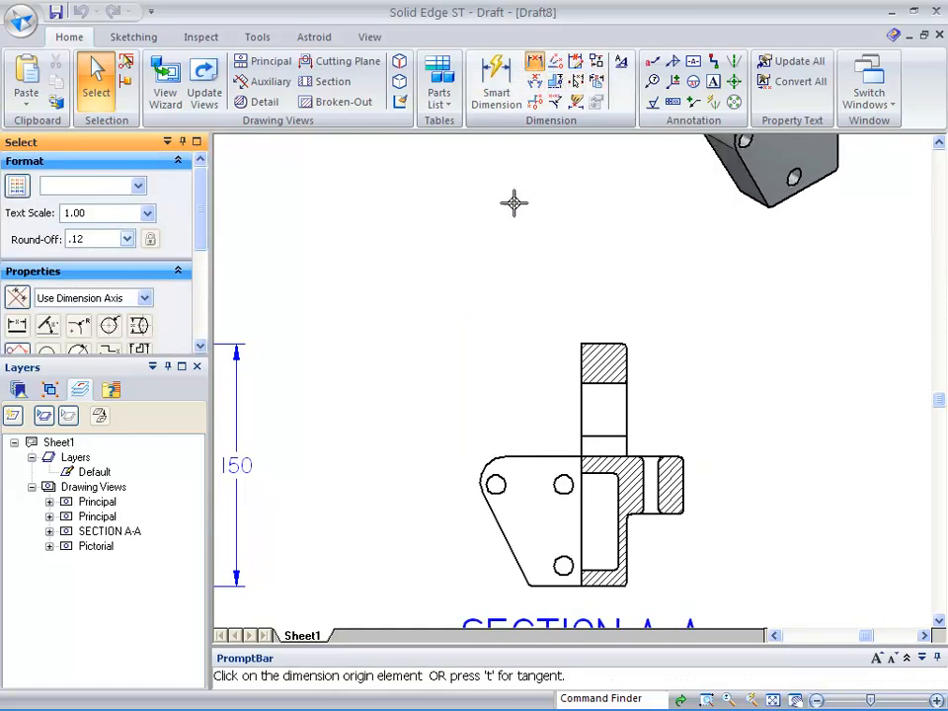
{"action": "left_click", "coordinate": [626, 534]}
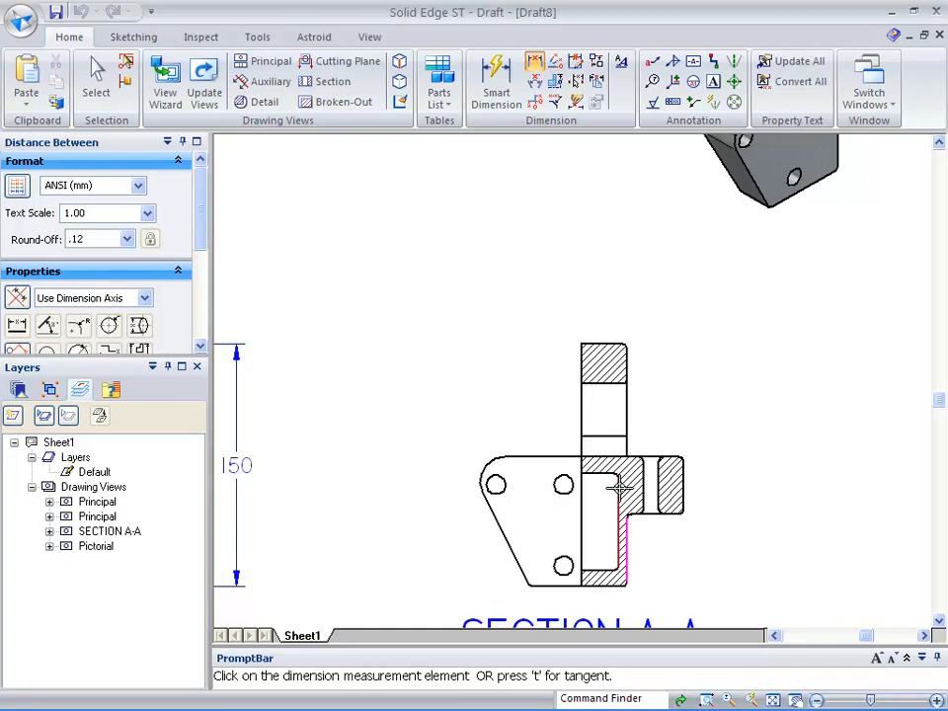
{"action": "left_click", "coordinate": [619, 487]}
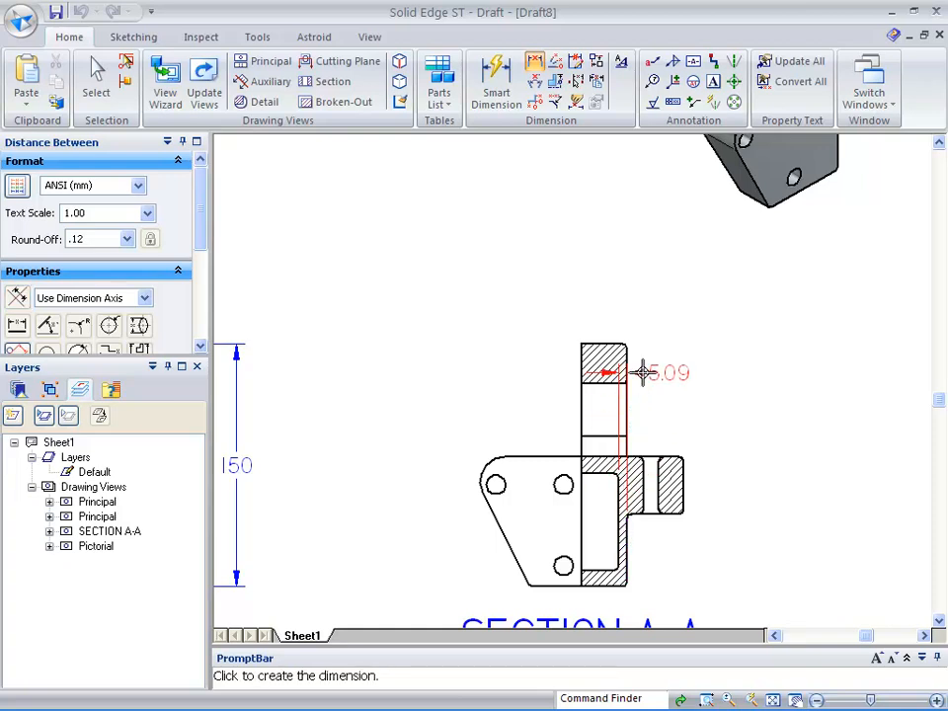
{"action": "left_click", "coordinate": [699, 287]}
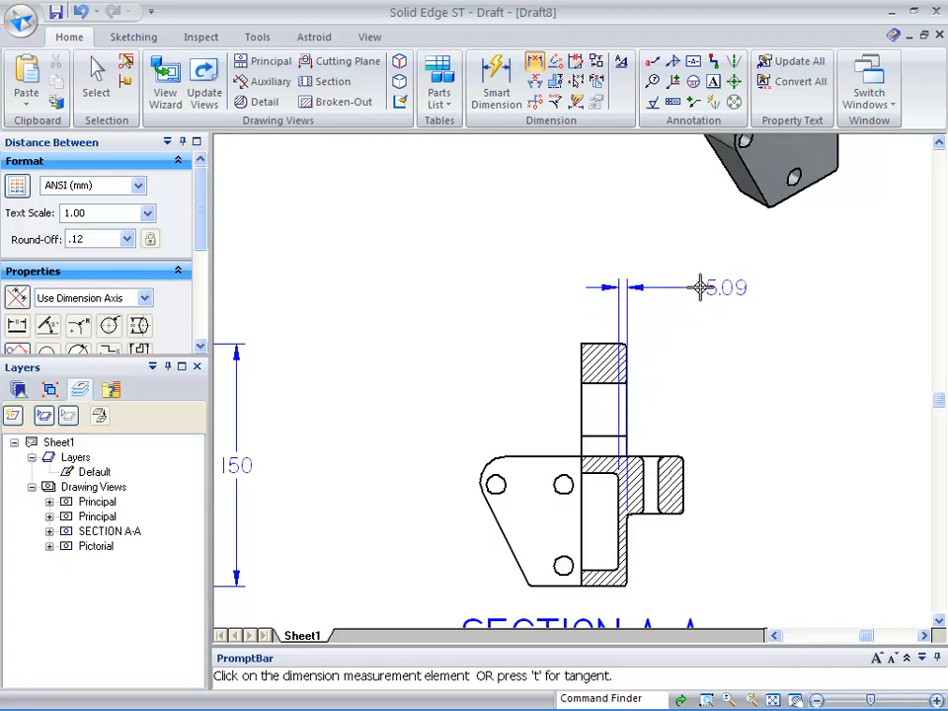
{"action": "left_click", "coordinate": [584, 491]}
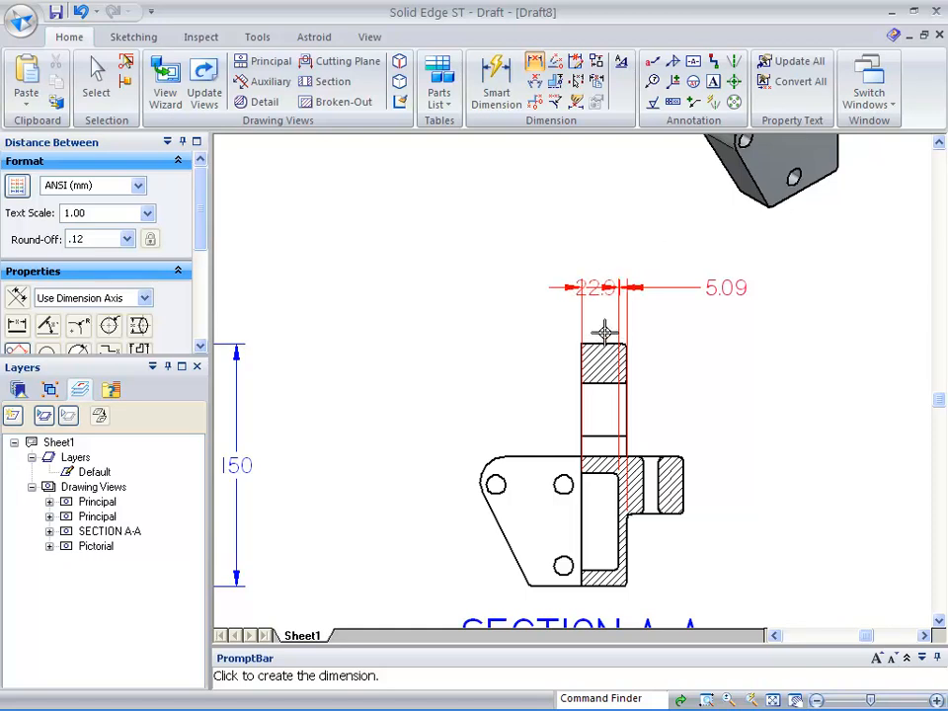
{"action": "left_click", "coordinate": [605, 245]}
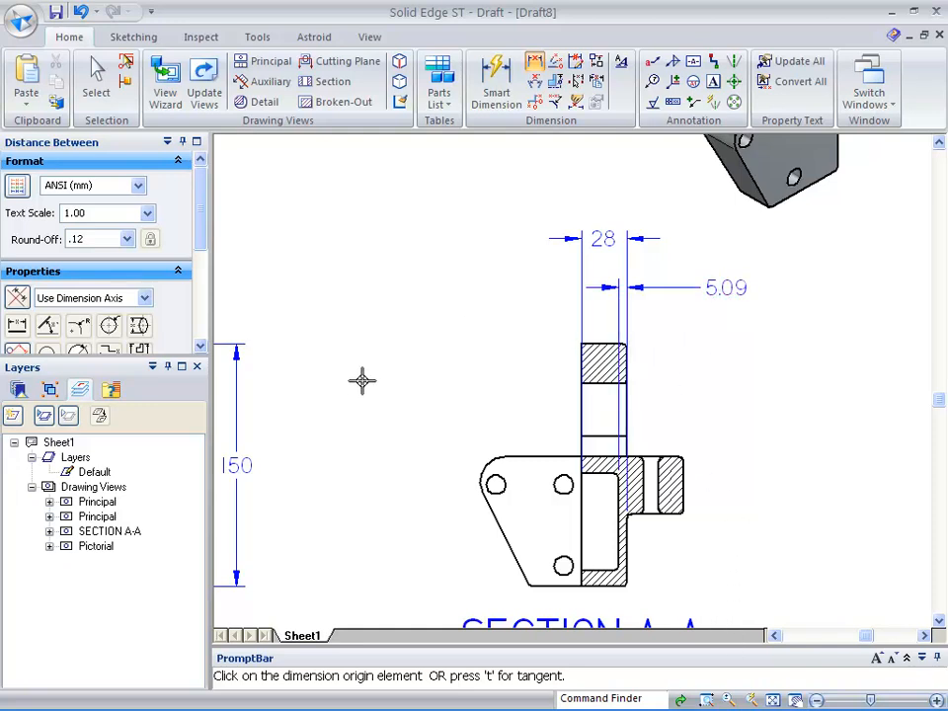
Step: Add a distance dimension for the pocket depth in section A-A, placing its text outside the angled flange
{"action": "left_click", "coordinate": [603, 494]}
{"action": "left_click", "coordinate": [581, 487]}
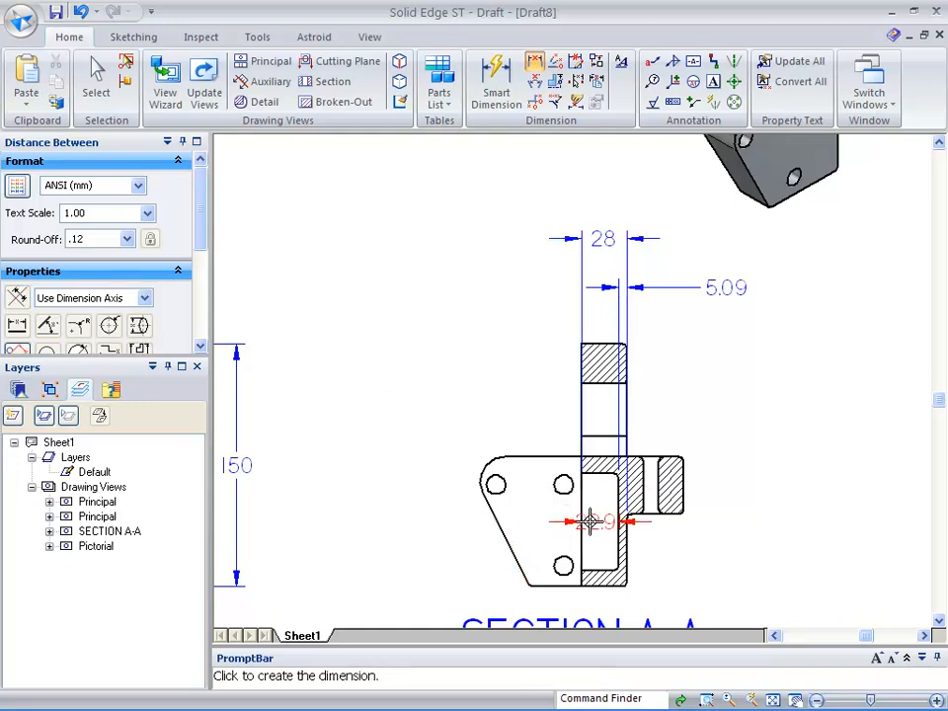
{"action": "left_click", "coordinate": [451, 533]}
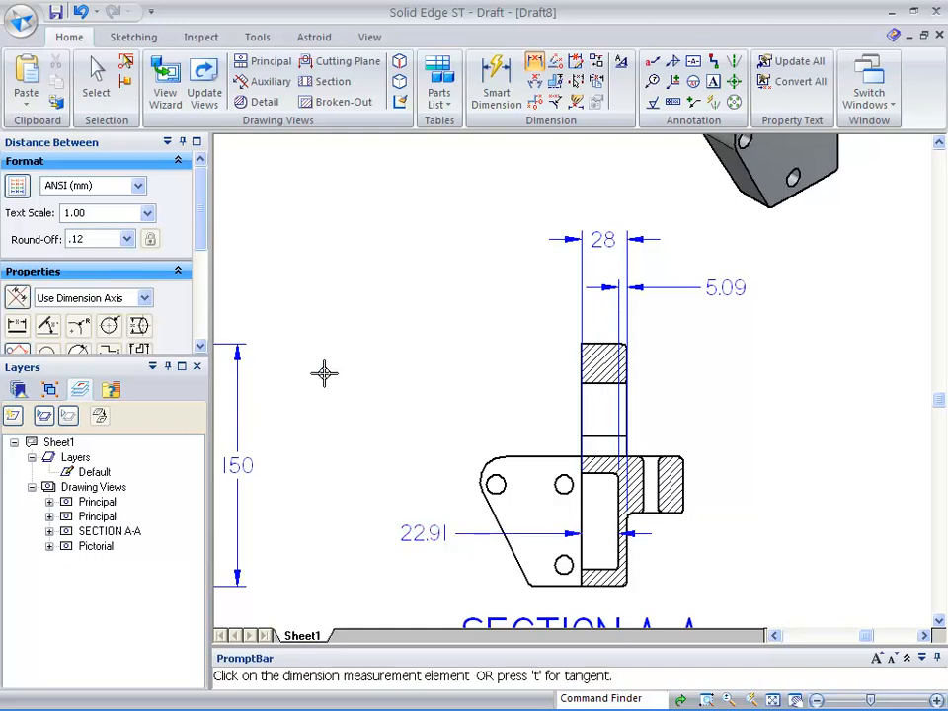
{"action": "scroll", "coordinate": [324, 373], "scroll_direction": "down", "scroll_amount": 3}
{"action": "scroll", "coordinate": [324, 373], "scroll_direction": "down", "scroll_amount": 4}
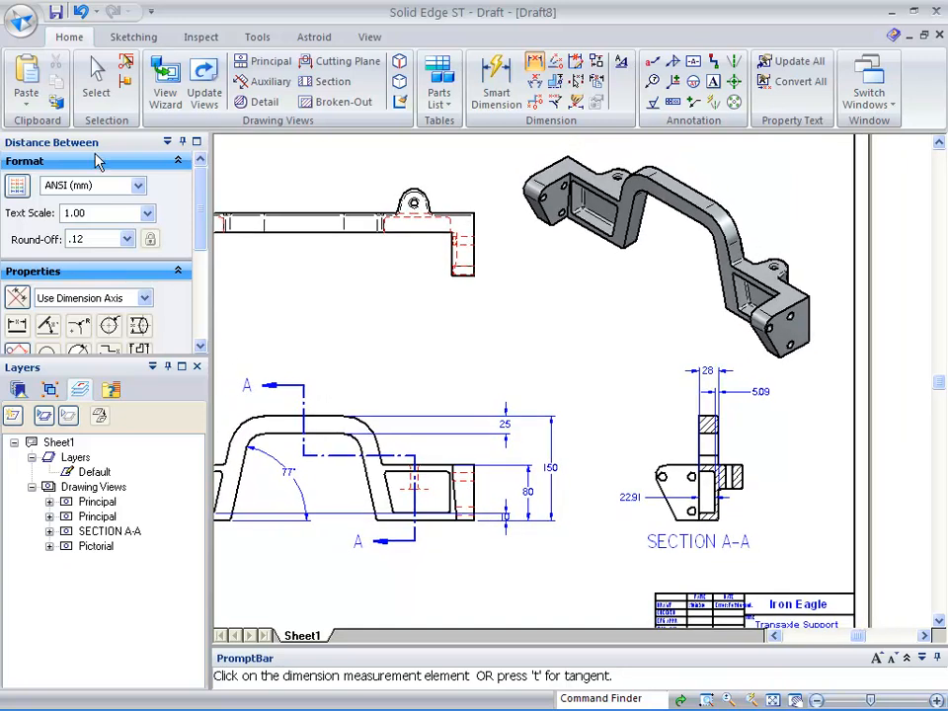
{"action": "left_click", "coordinate": [95, 81]}
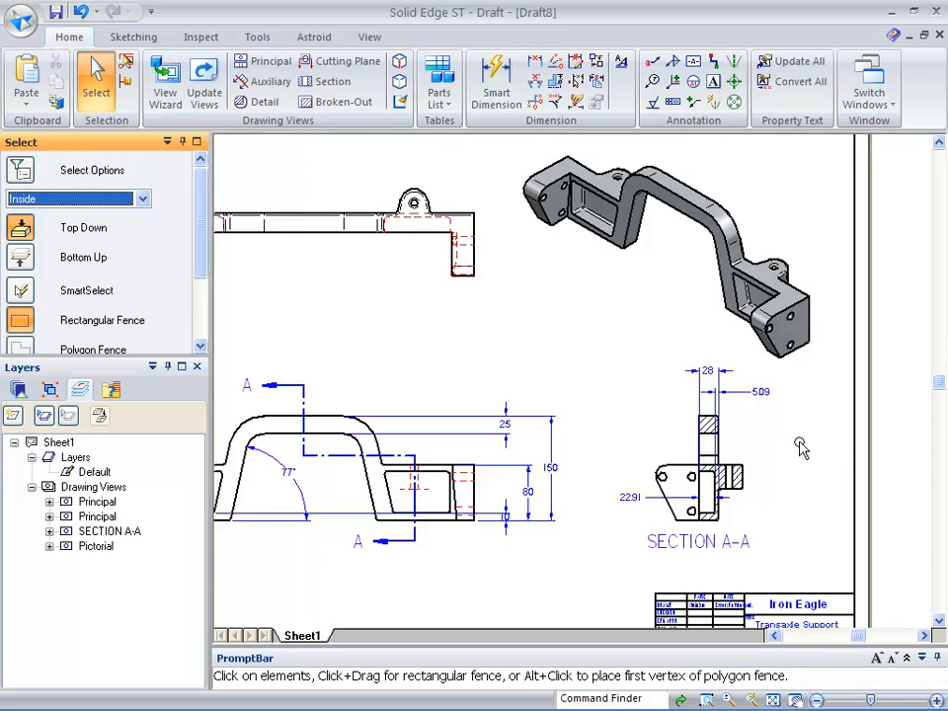
Step: Switch to the PAR_01_00609 part window and hide all of its PMI dimensions
{"action": "left_click", "coordinate": [870, 94]}
{"action": "left_click", "coordinate": [794, 131]}
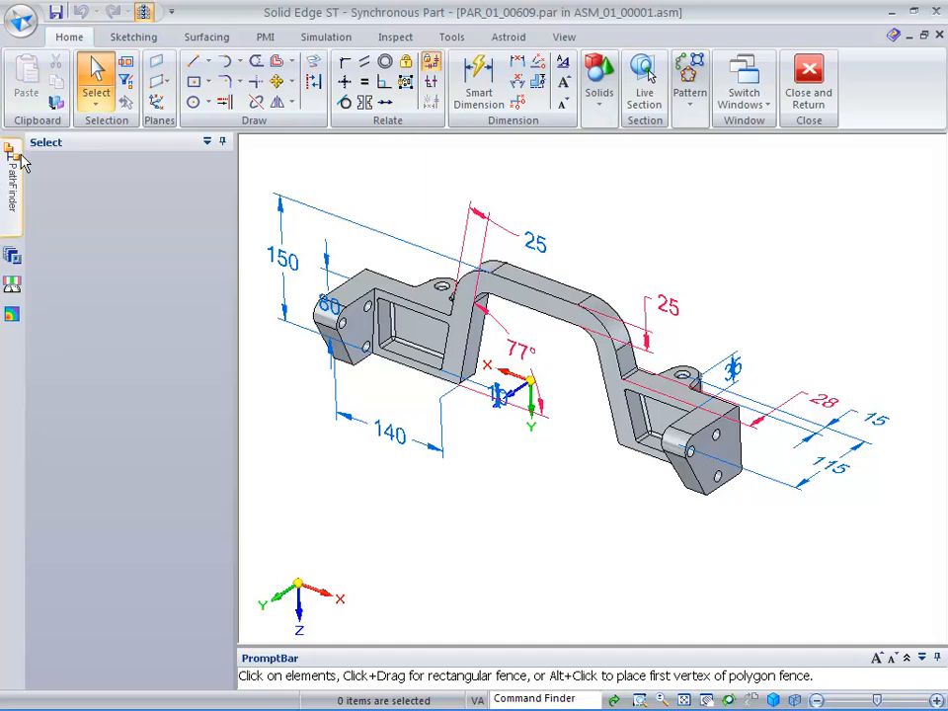
{"action": "left_click", "coordinate": [12, 170]}
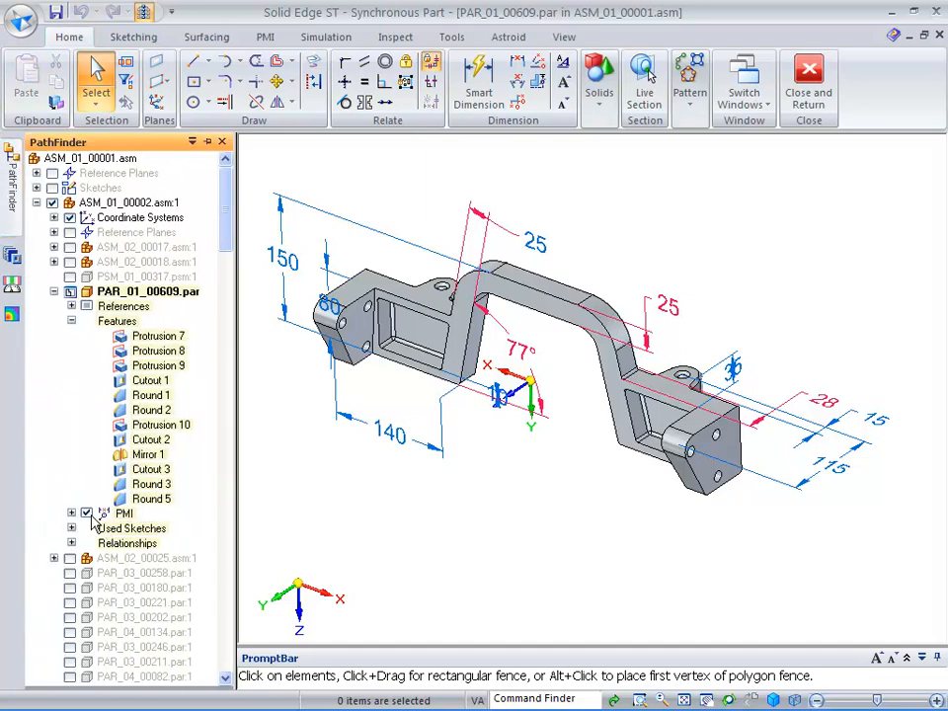
{"action": "left_click", "coordinate": [87, 514]}
Step: Create a coincident plane on the bracket's three-hole end face and move it to the centre of the mounting ear's hole
{"action": "scroll", "coordinate": [474, 573], "scroll_direction": "up", "scroll_amount": 2}
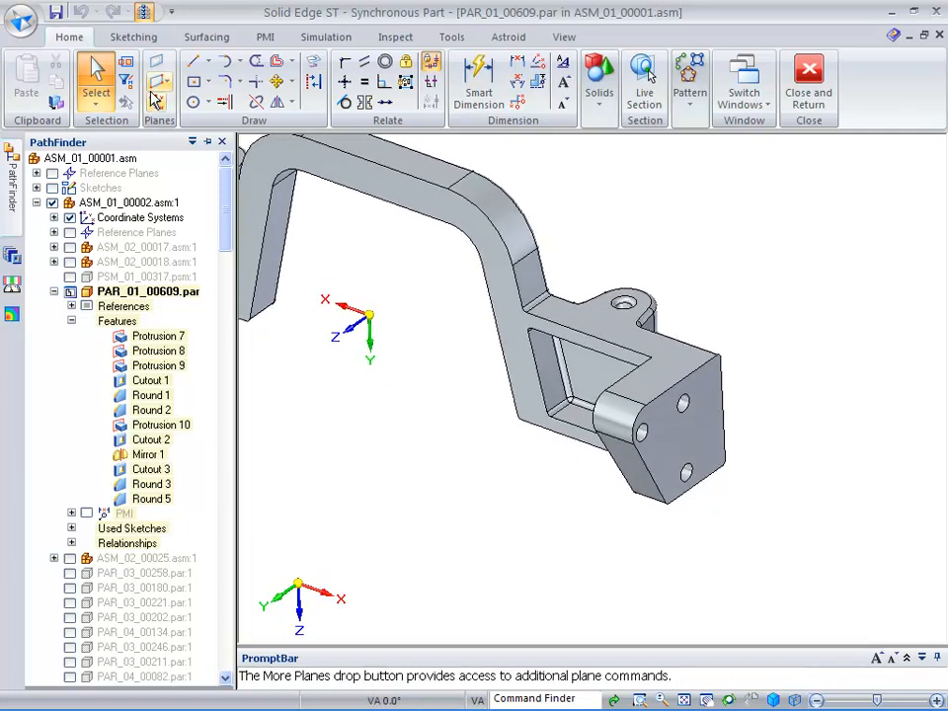
{"action": "left_click", "coordinate": [156, 62]}
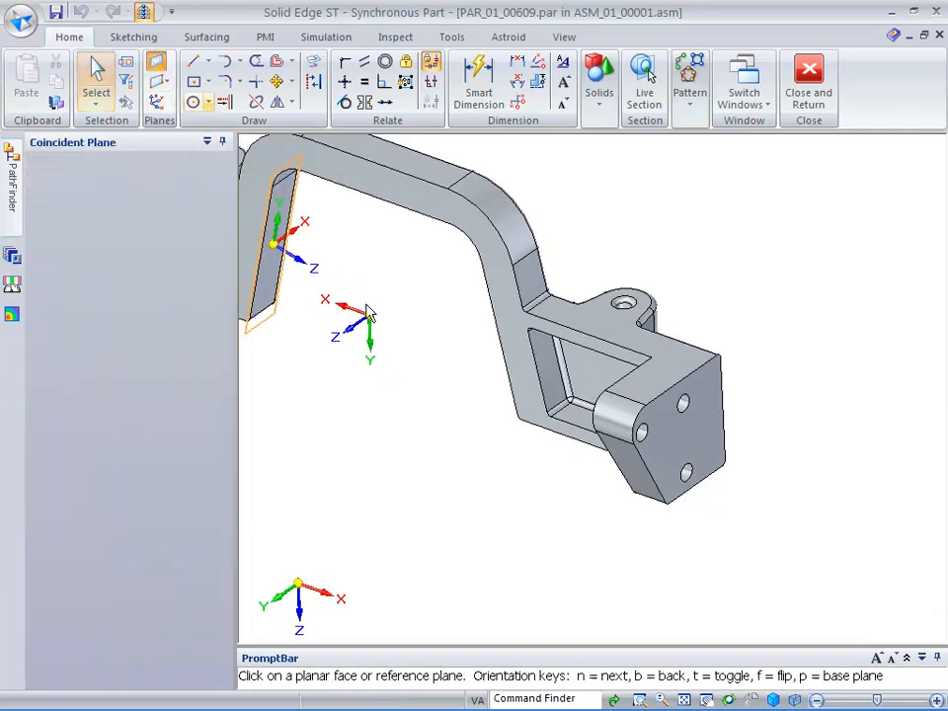
{"action": "left_click", "coordinate": [697, 439]}
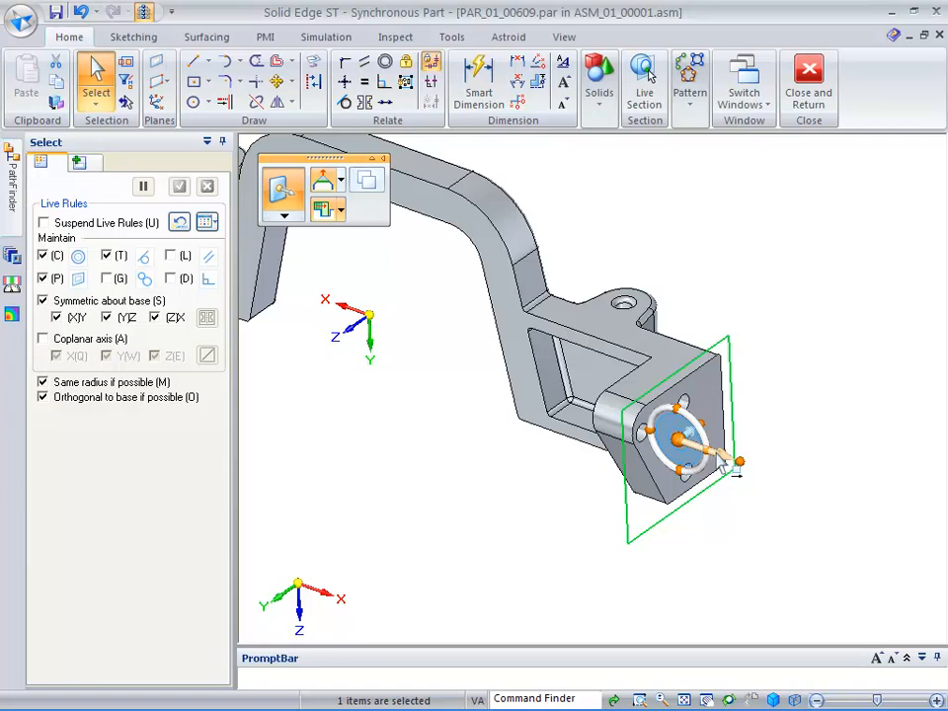
{"action": "left_click", "coordinate": [731, 463]}
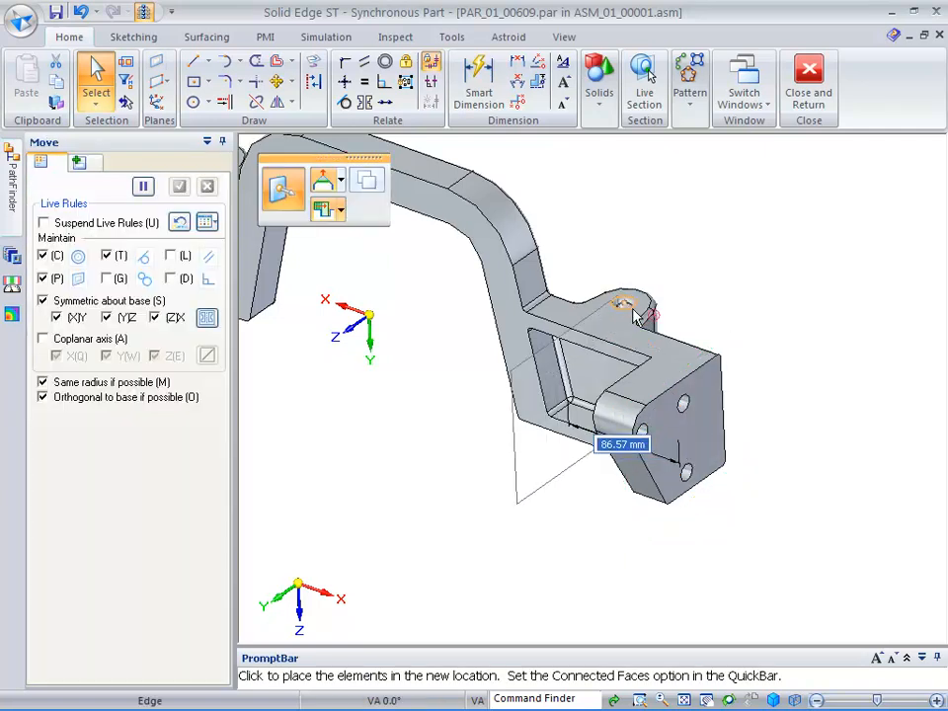
{"action": "left_click", "coordinate": [633, 309]}
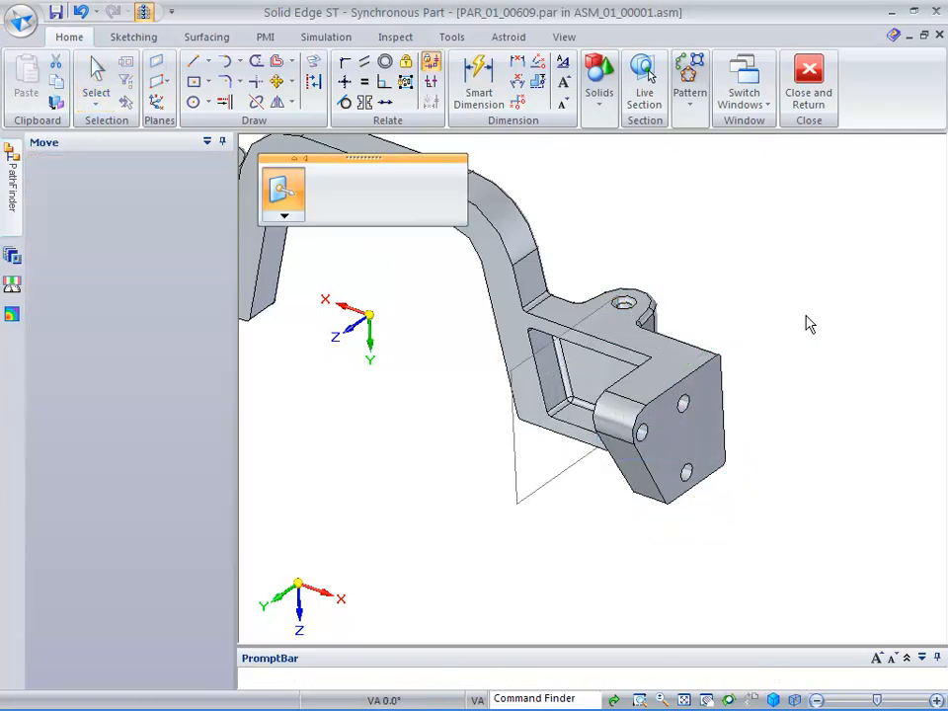
{"action": "key", "text": "Escape"}
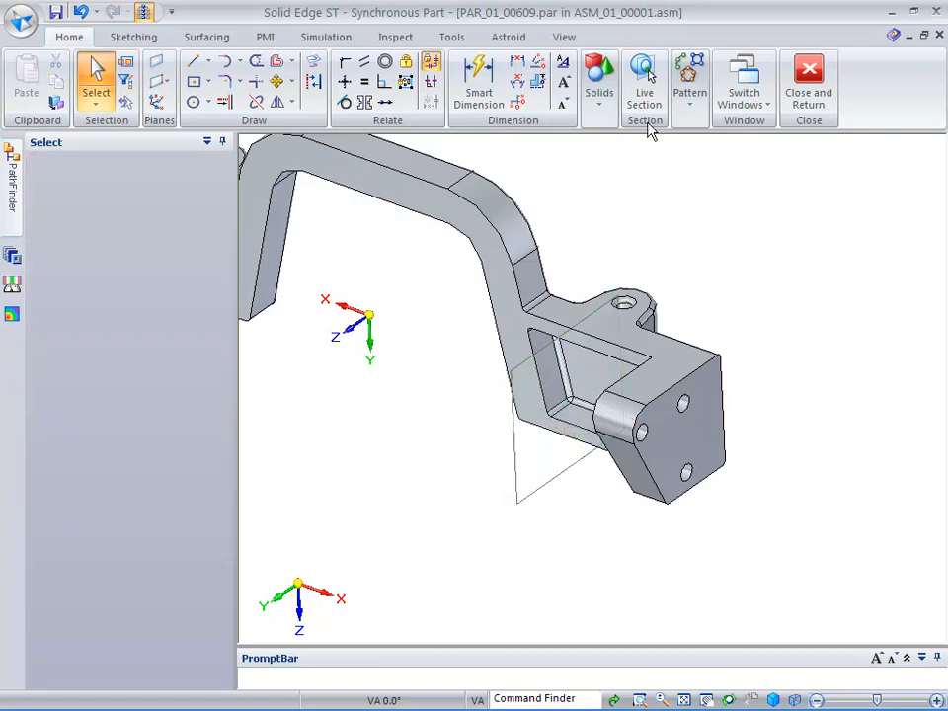
Step: Create a live section from the plane through the mounting ear's hole and hide that plane
{"action": "left_click", "coordinate": [644, 87]}
{"action": "left_click", "coordinate": [521, 446]}
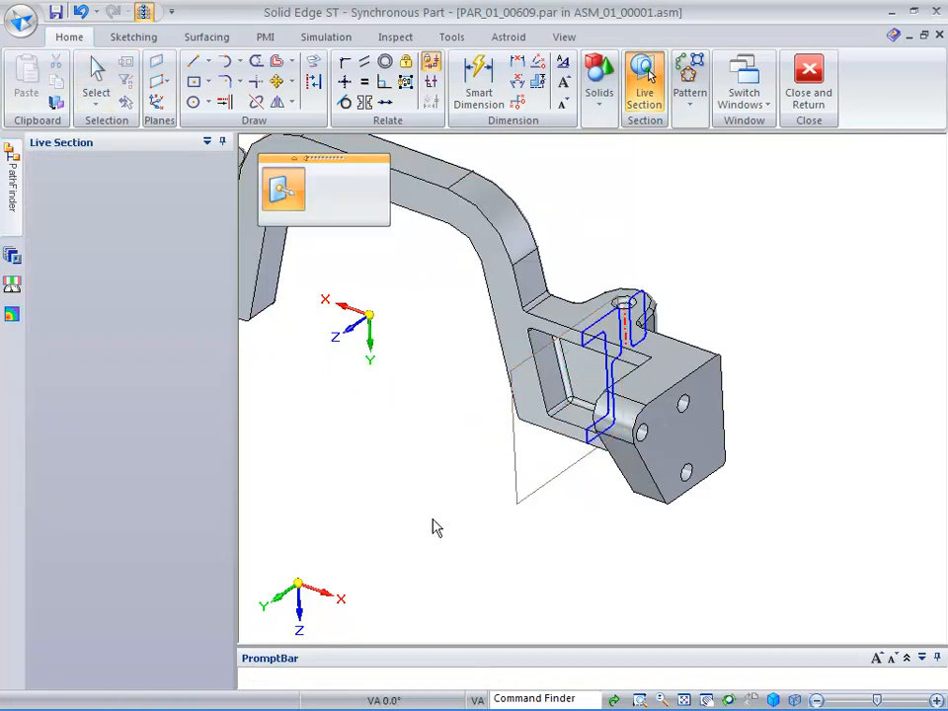
{"action": "left_click", "coordinate": [97, 77]}
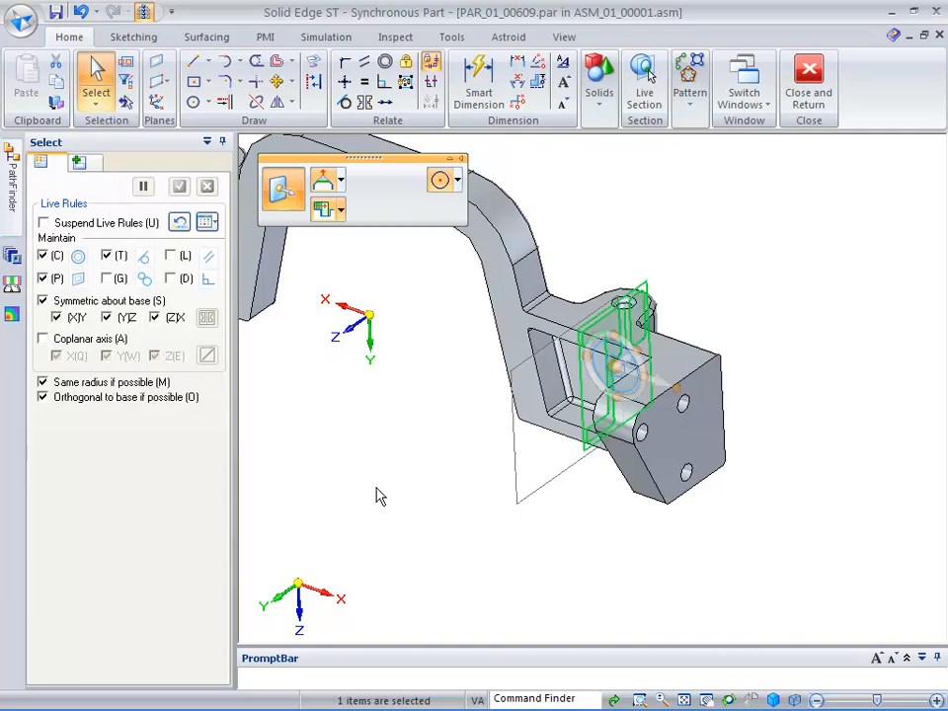
{"action": "key", "text": "Escape"}
{"action": "left_click", "coordinate": [531, 489]}
{"action": "right_click", "coordinate": [537, 497]}
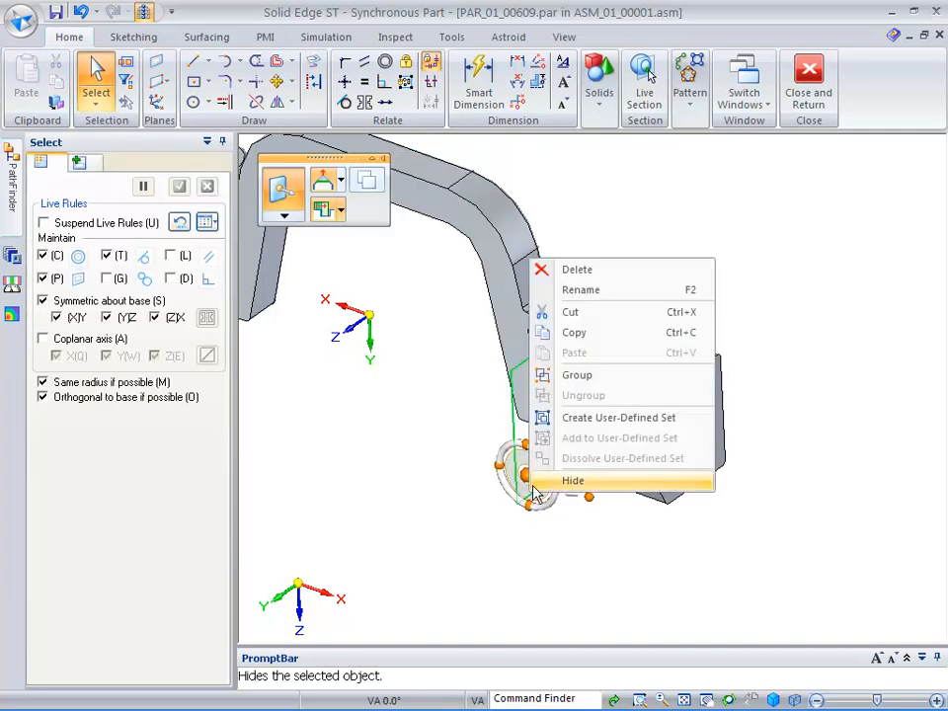
{"action": "left_click", "coordinate": [569, 483]}
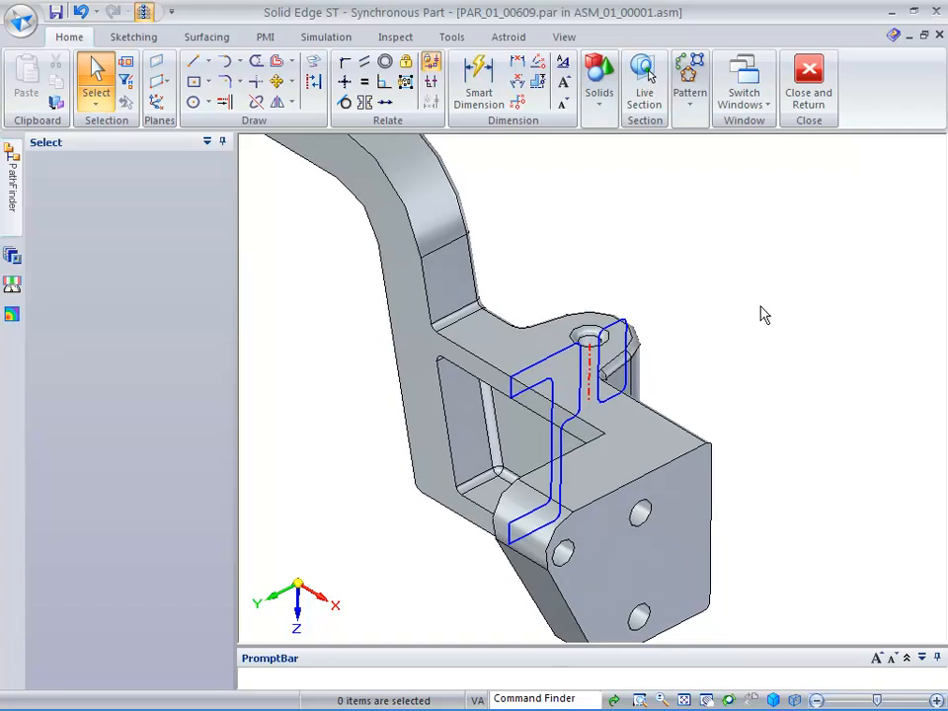
Step: Add distance dimensions on the live section for the pocket's back wall thickness and the pocket depth
{"action": "left_click", "coordinate": [516, 65]}
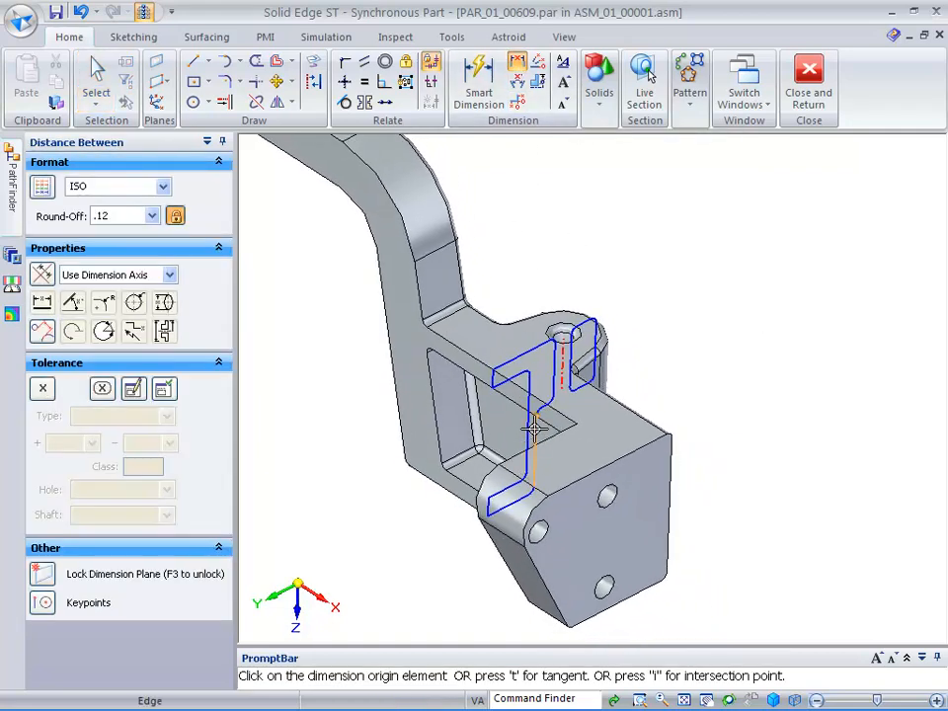
{"action": "left_click", "coordinate": [530, 386]}
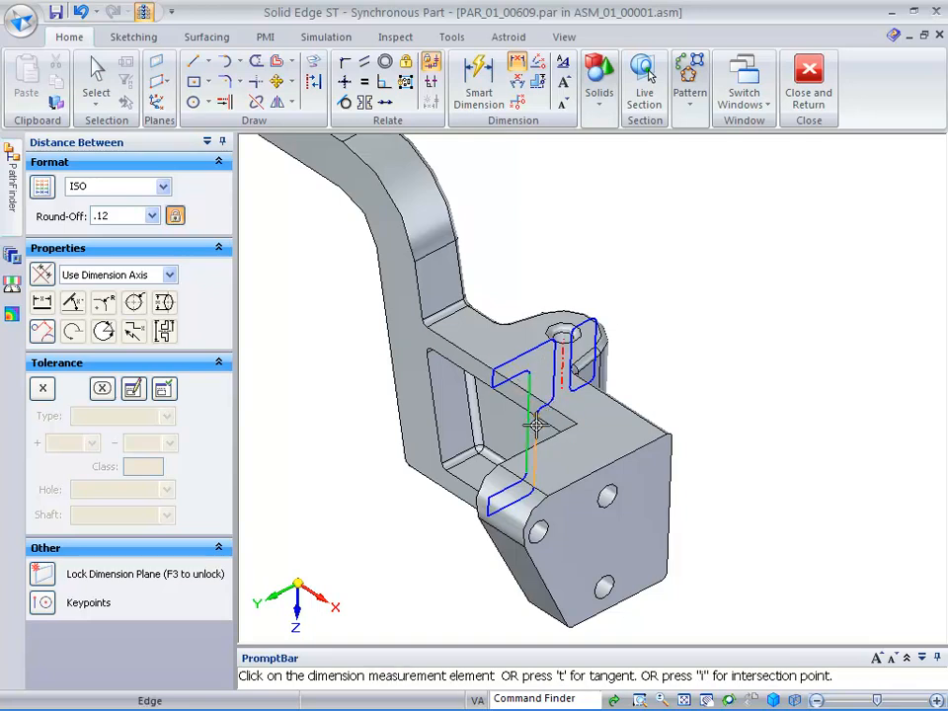
{"action": "left_click", "coordinate": [545, 367]}
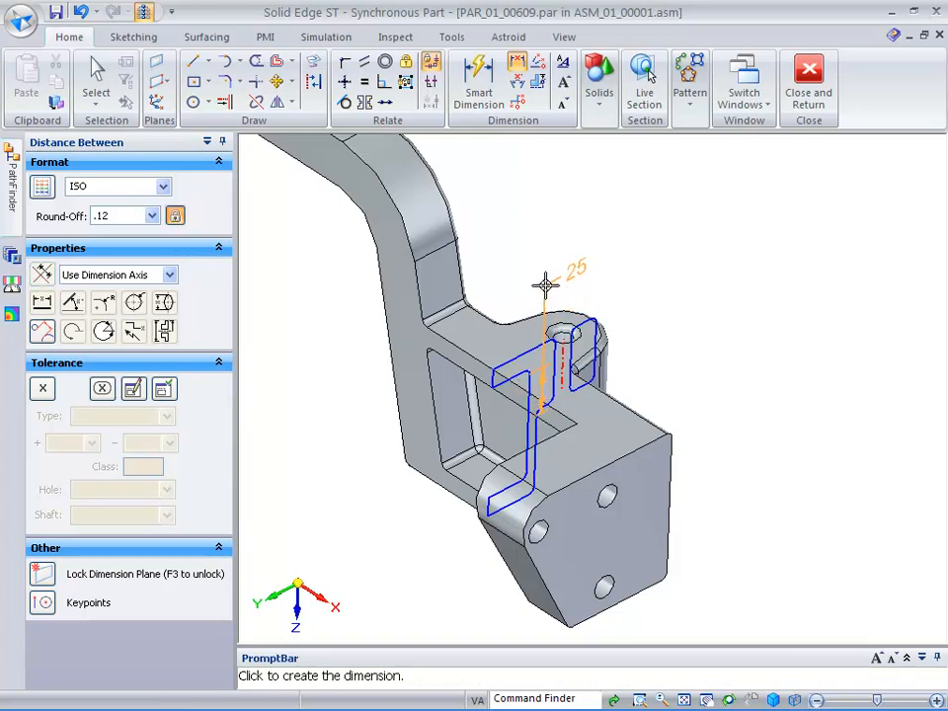
{"action": "left_click", "coordinate": [606, 208]}
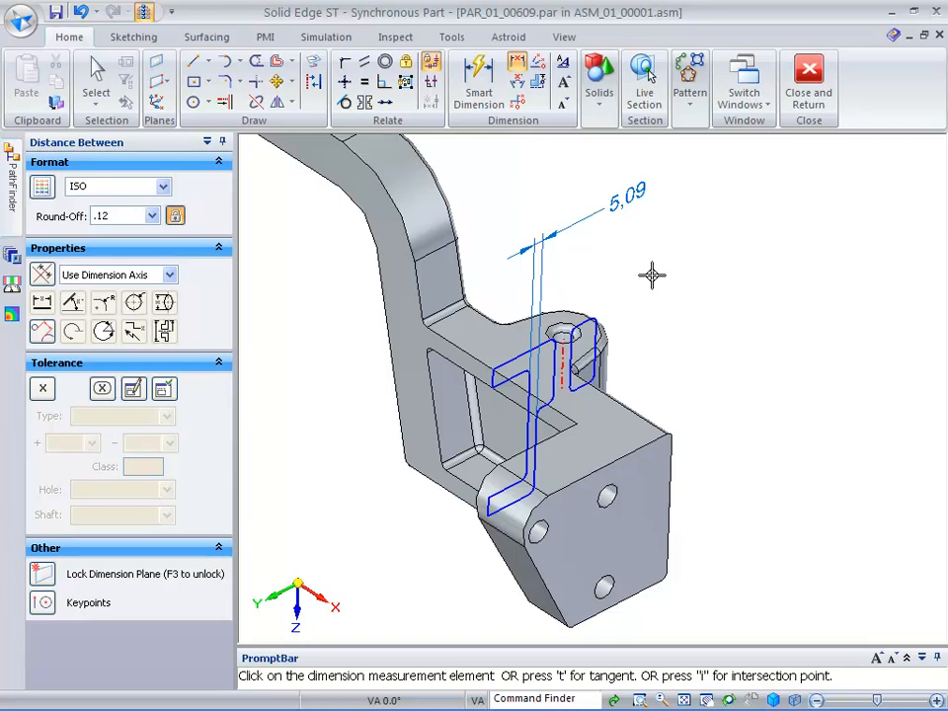
{"action": "right_click", "coordinate": [634, 360]}
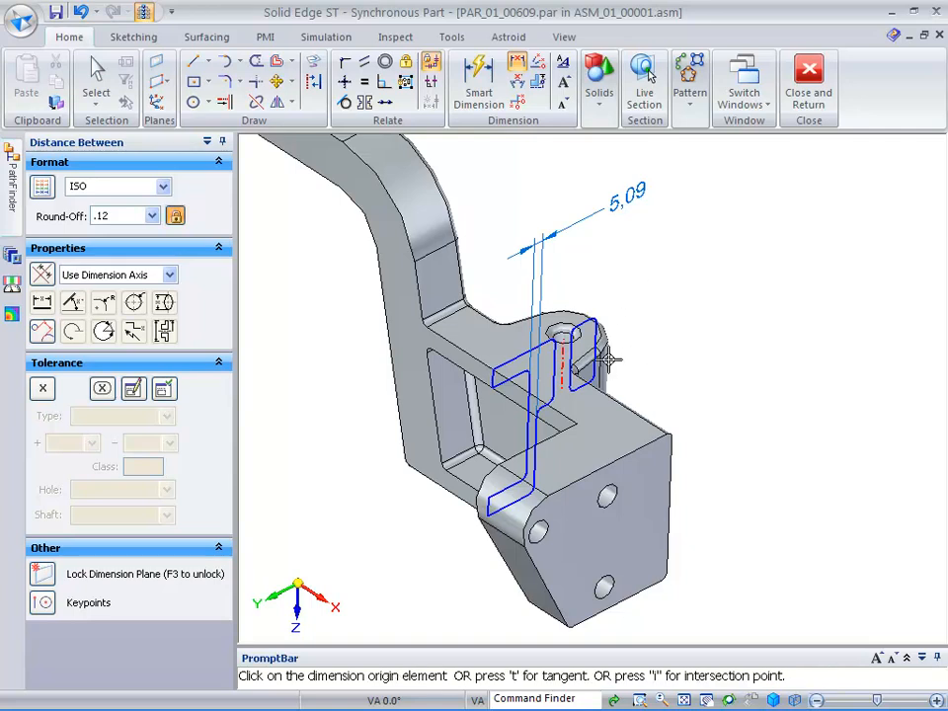
{"action": "left_click", "coordinate": [532, 391]}
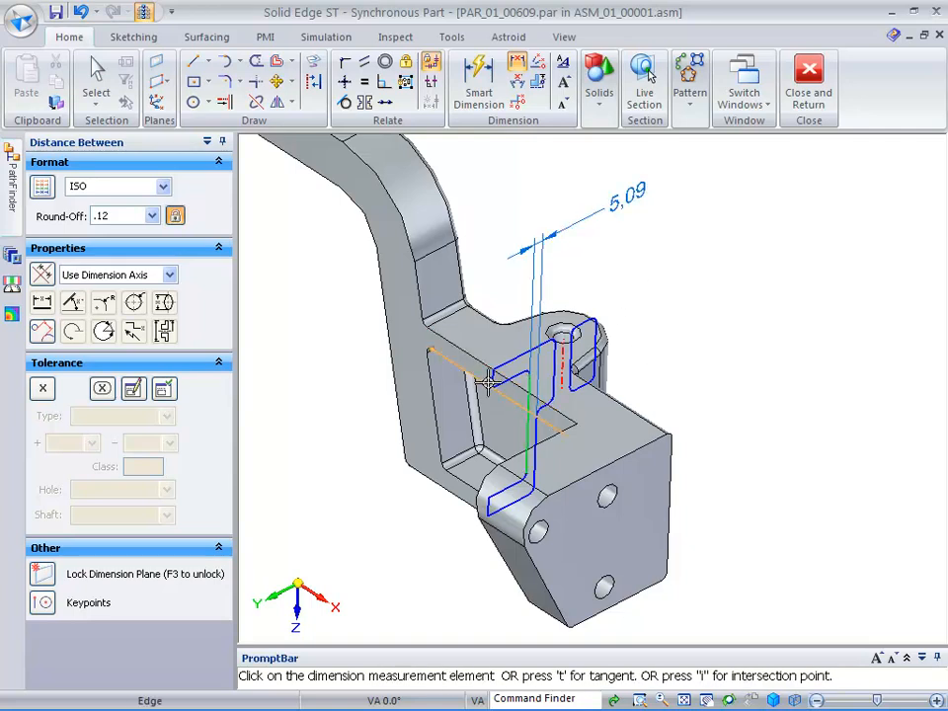
{"action": "left_click", "coordinate": [497, 380]}
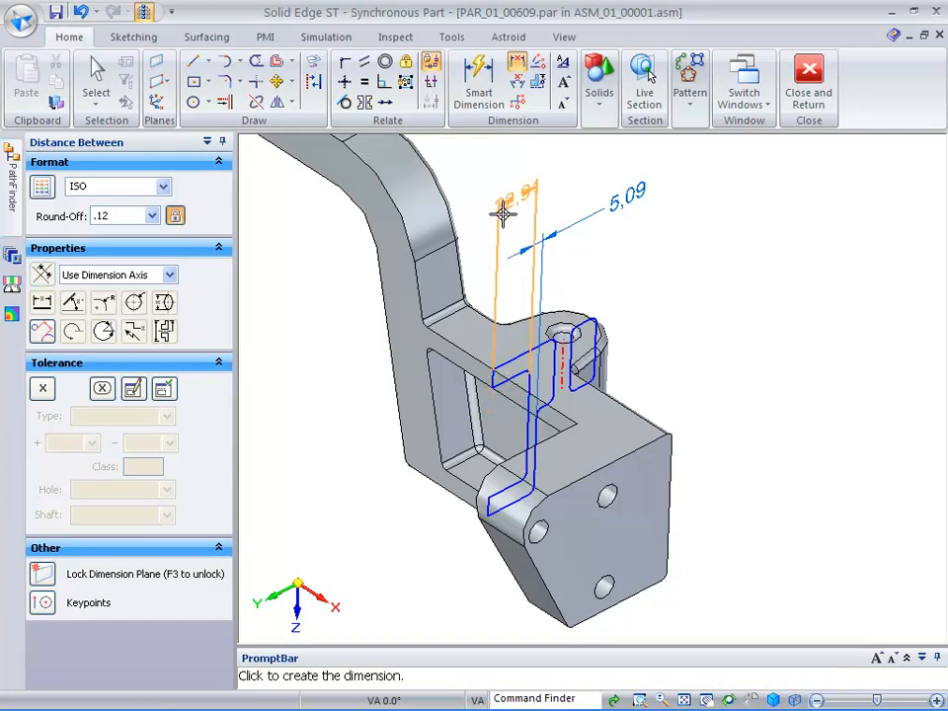
{"action": "left_click", "coordinate": [561, 163]}
{"action": "key", "text": "Escape"}
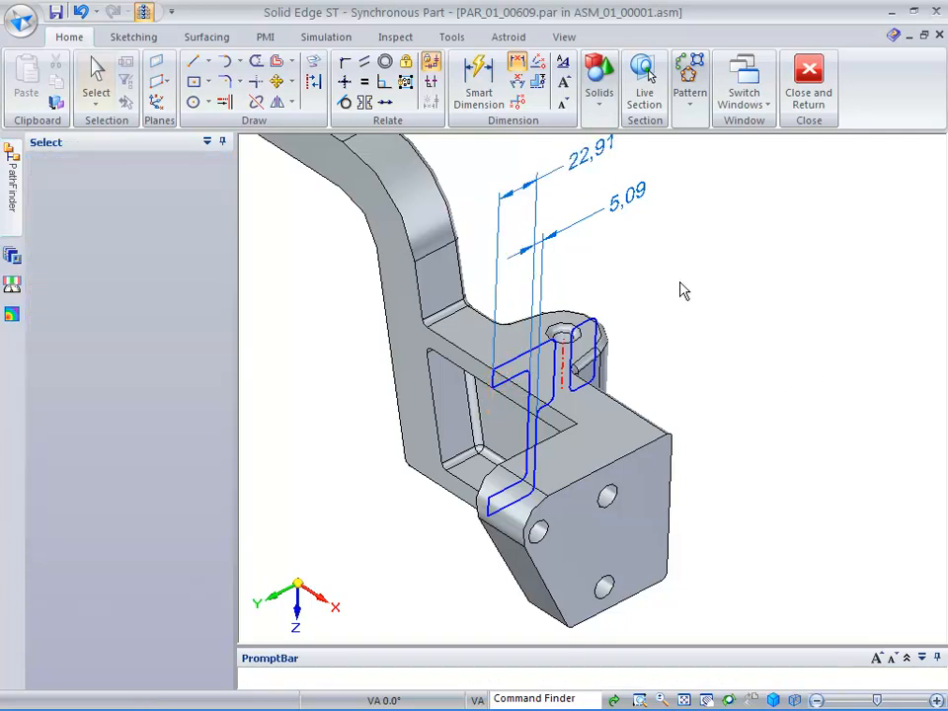
Step: Set the pocket's back wall thickness to 12 mm, letting the pocket floor face move
{"action": "left_click", "coordinate": [614, 220]}
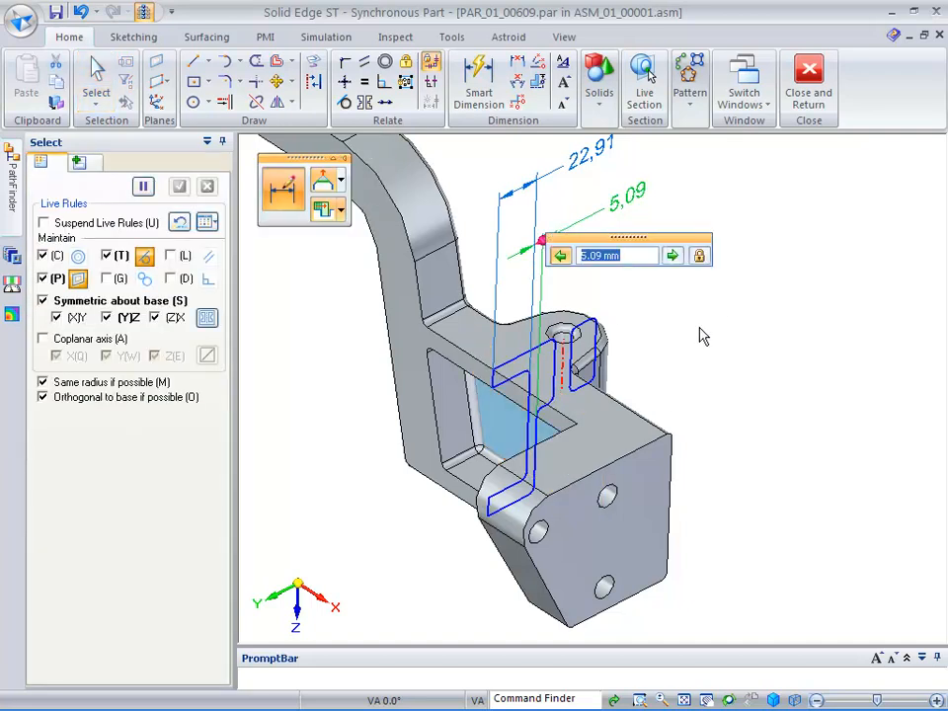
{"action": "scroll", "coordinate": [700, 328], "scroll_direction": "up", "scroll_amount": 2}
{"action": "scroll", "coordinate": [700, 334], "scroll_direction": "up", "scroll_amount": 2}
{"action": "scroll", "coordinate": [702, 332], "scroll_direction": "up", "scroll_amount": 2}
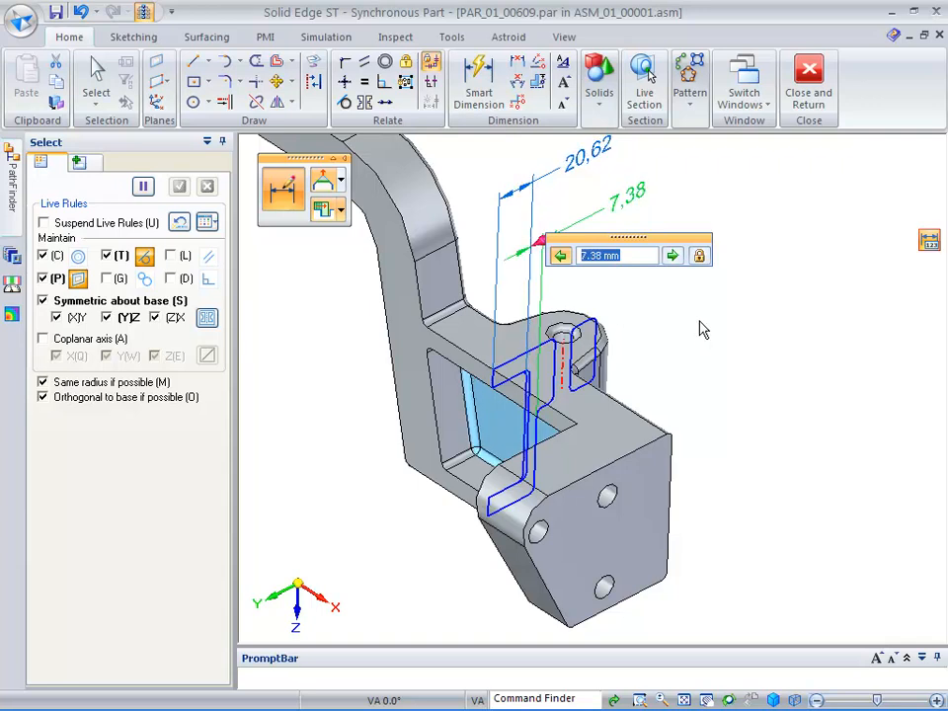
{"action": "scroll", "coordinate": [701, 328], "scroll_direction": "up", "scroll_amount": 3}
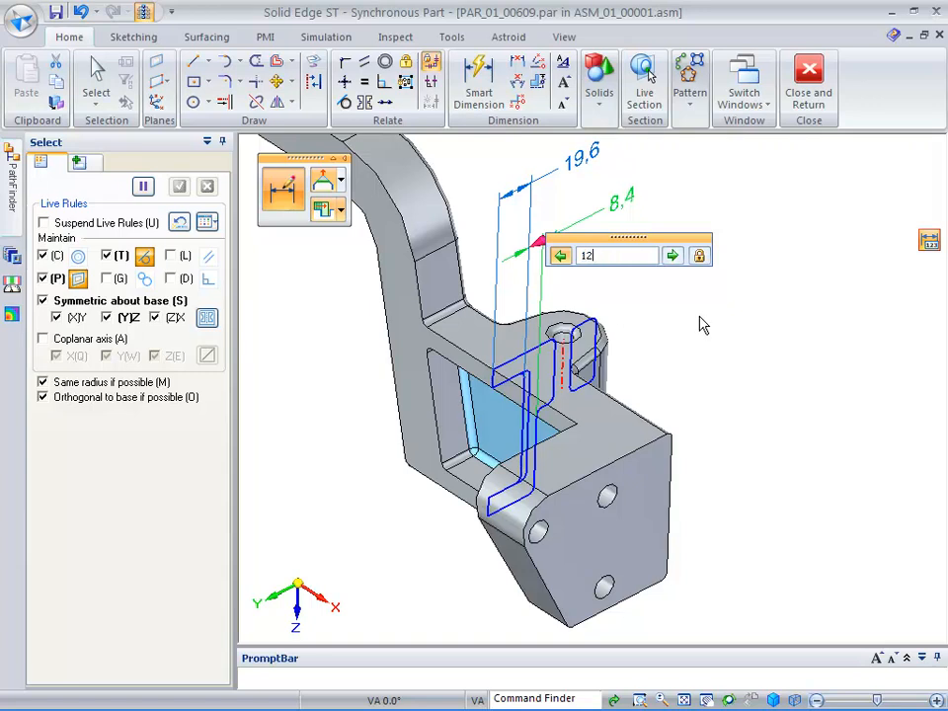
{"action": "key", "text": "Return"}
{"action": "key", "text": "Escape"}
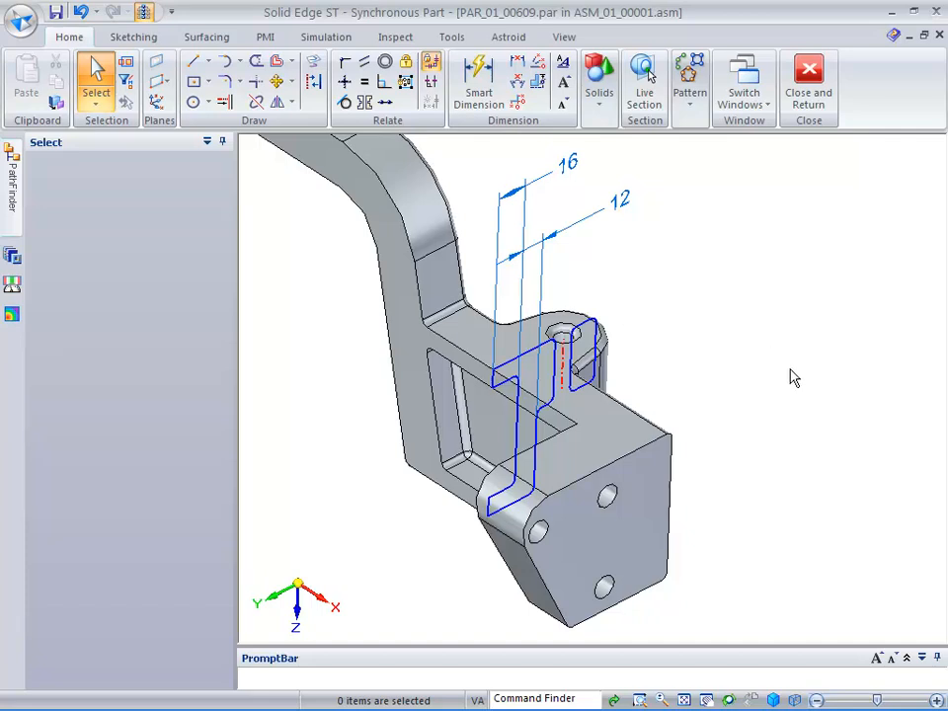
Step: Thicken the mounting ear by moving its lower edge in the live section downward
{"action": "middle_click_drag", "start_coordinate": [791, 377], "coordinate": [597, 428]}
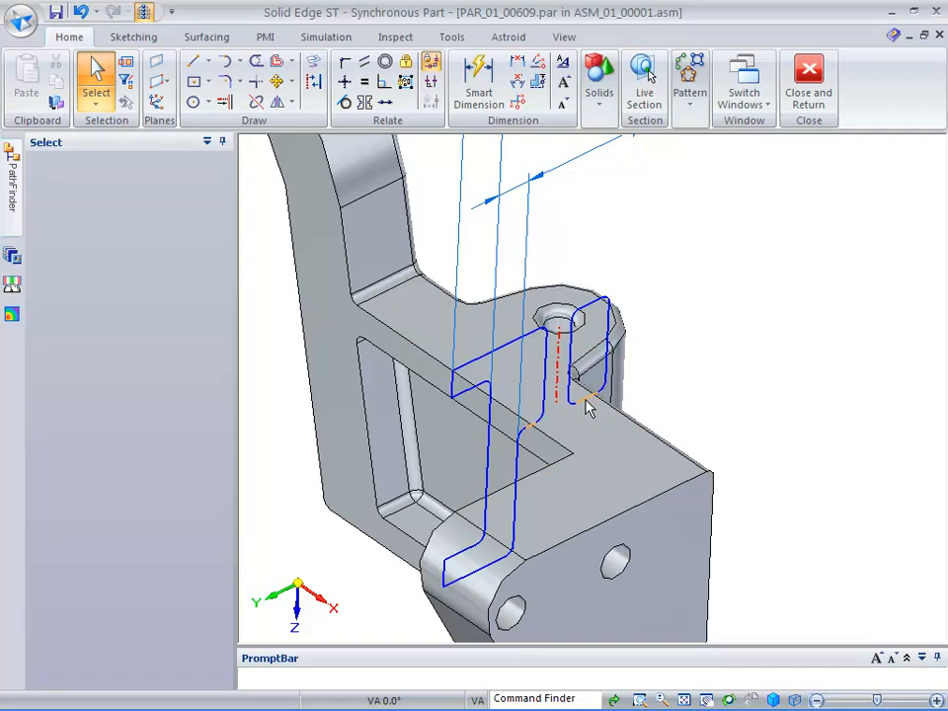
{"action": "left_click", "coordinate": [589, 406]}
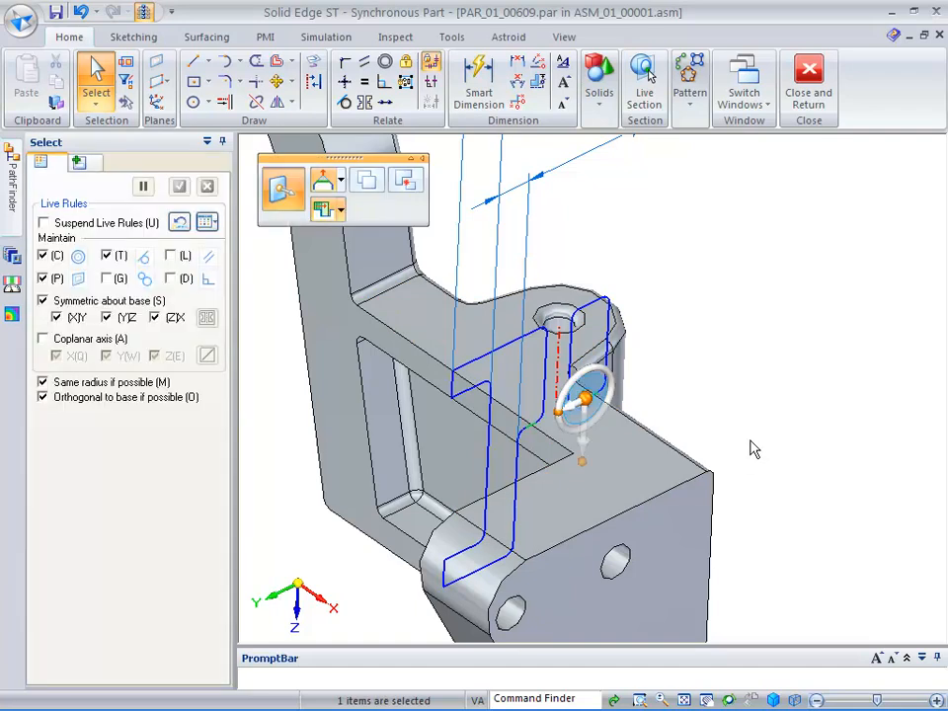
{"action": "left_click", "coordinate": [585, 433]}
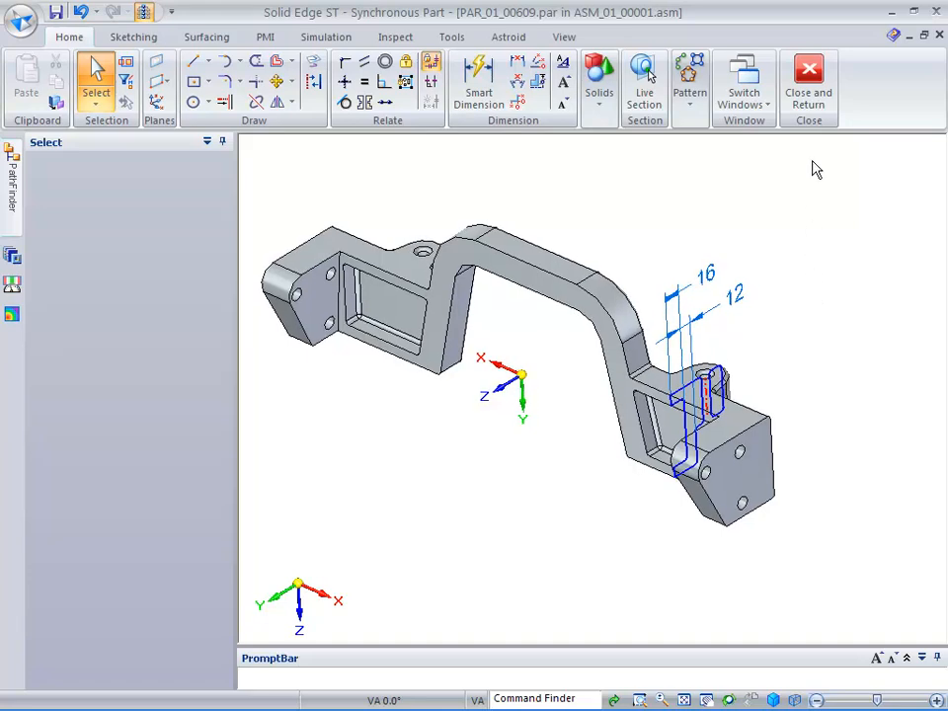
Step: Update the out-of-date views in the Draft8 drawing and review the changed dimensions in the Dimension Tracker
{"action": "left_click", "coordinate": [762, 104]}
{"action": "left_click", "coordinate": [743, 145]}
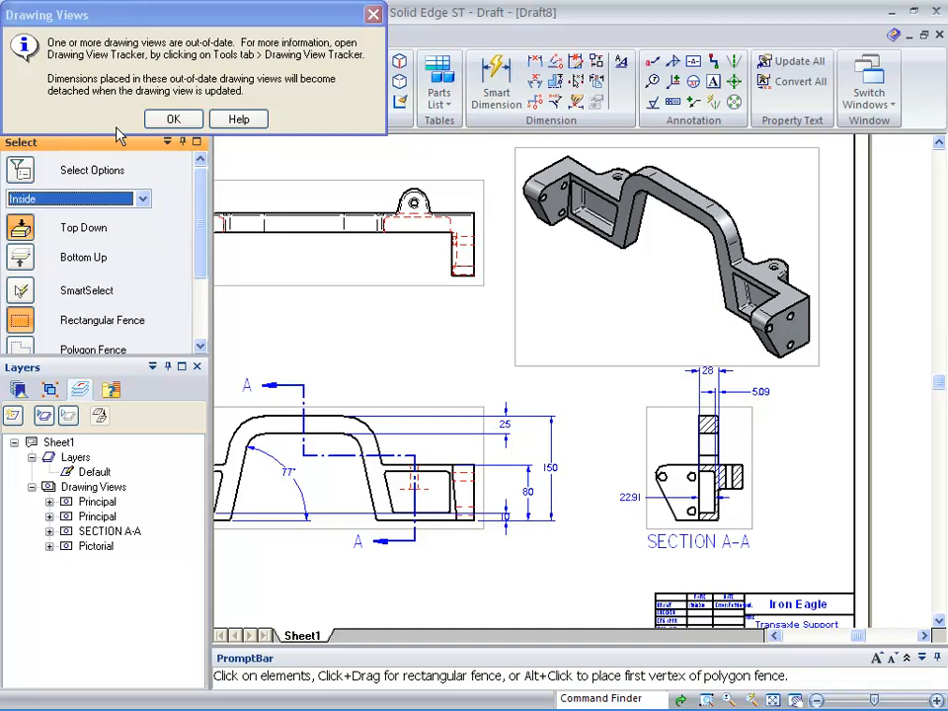
{"action": "left_click", "coordinate": [174, 119]}
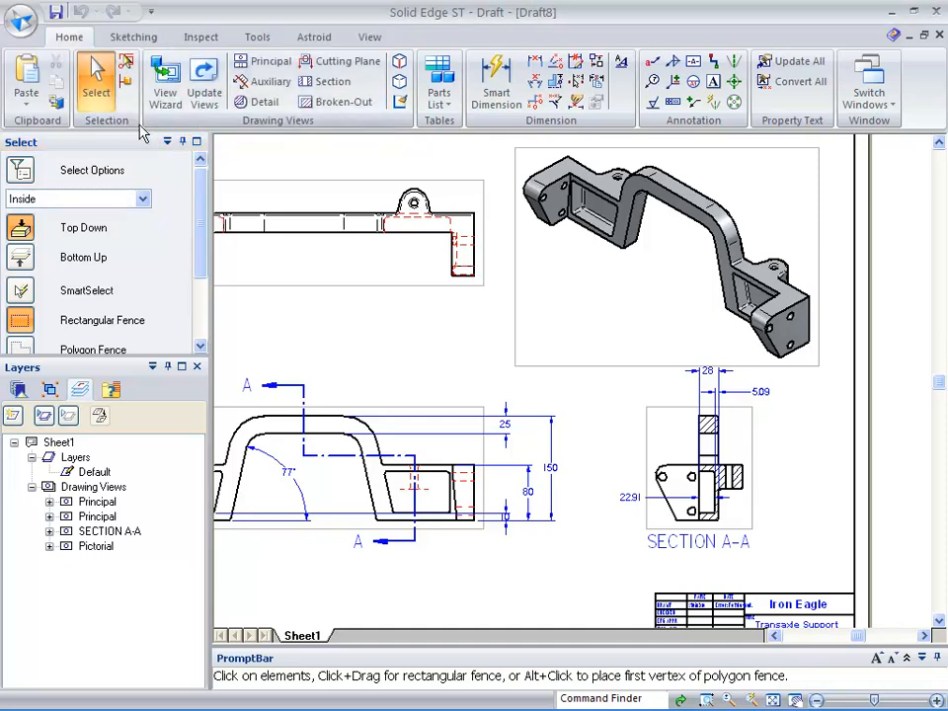
{"action": "left_click", "coordinate": [204, 89]}
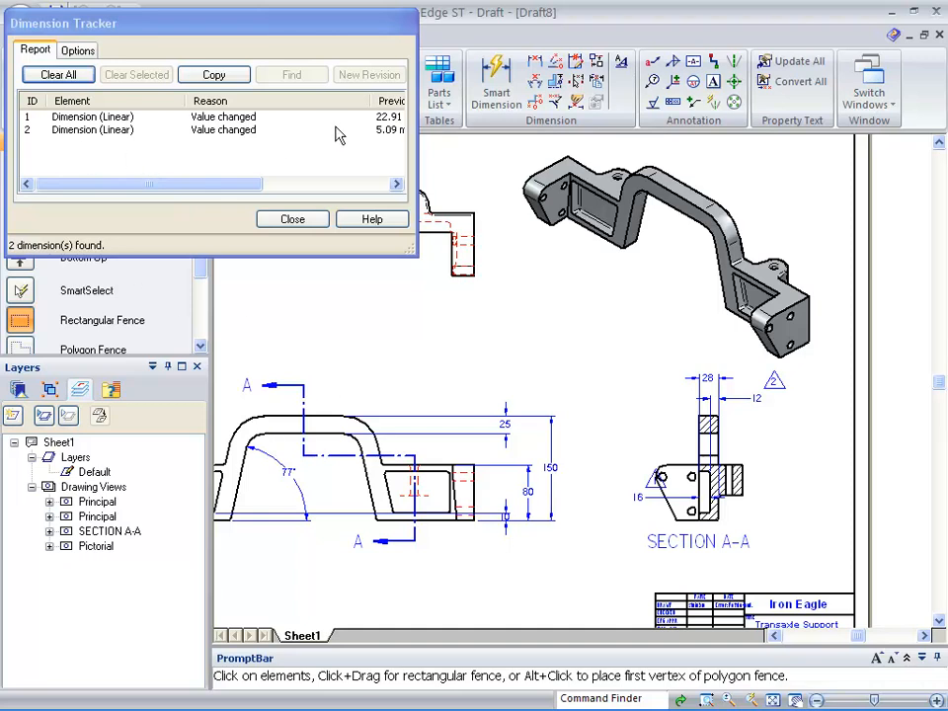
{"action": "left_click_drag", "start_coordinate": [235, 185], "coordinate": [239, 185]}
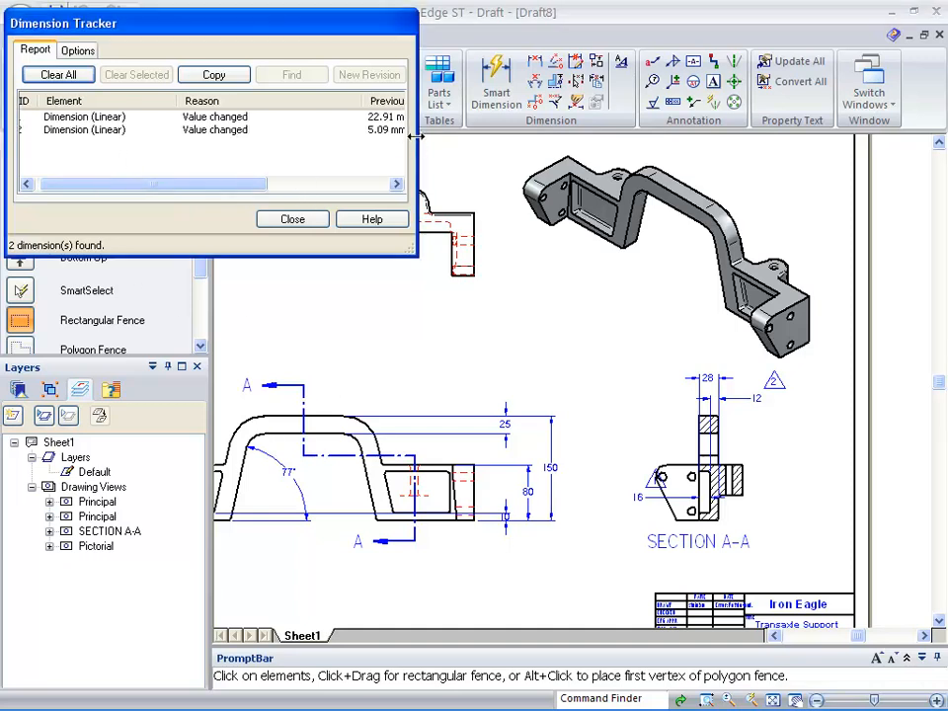
Step: Widen the Dimension Tracker report and locate each of the two changed dimensions on the drawing sheet
{"action": "left_click_drag", "start_coordinate": [624, 139], "coordinate": [638, 143]}
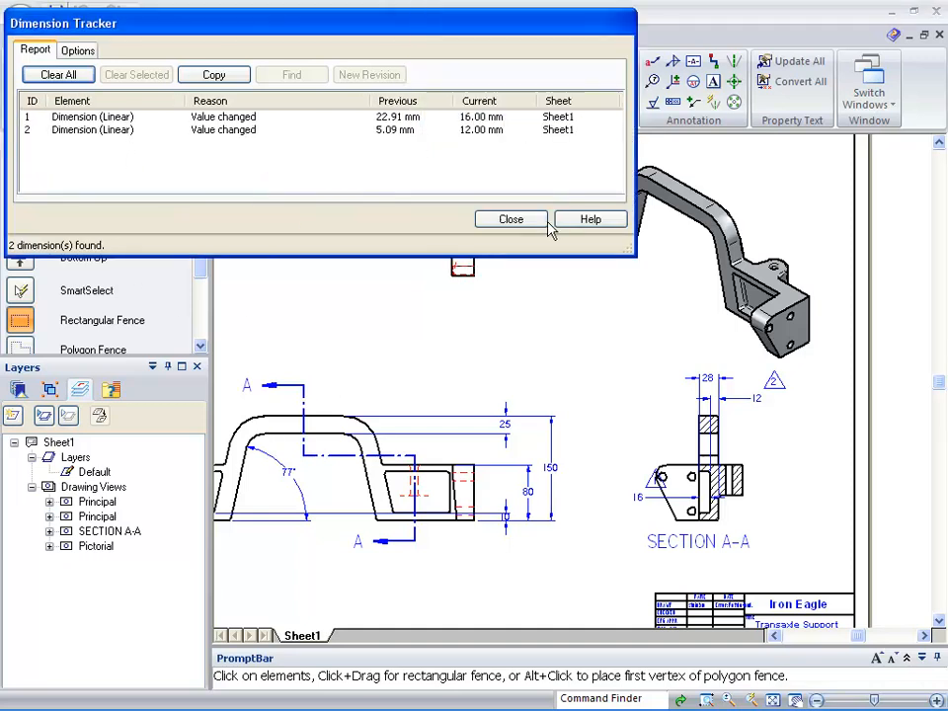
{"action": "left_click", "coordinate": [87, 118]}
{"action": "left_click", "coordinate": [293, 76]}
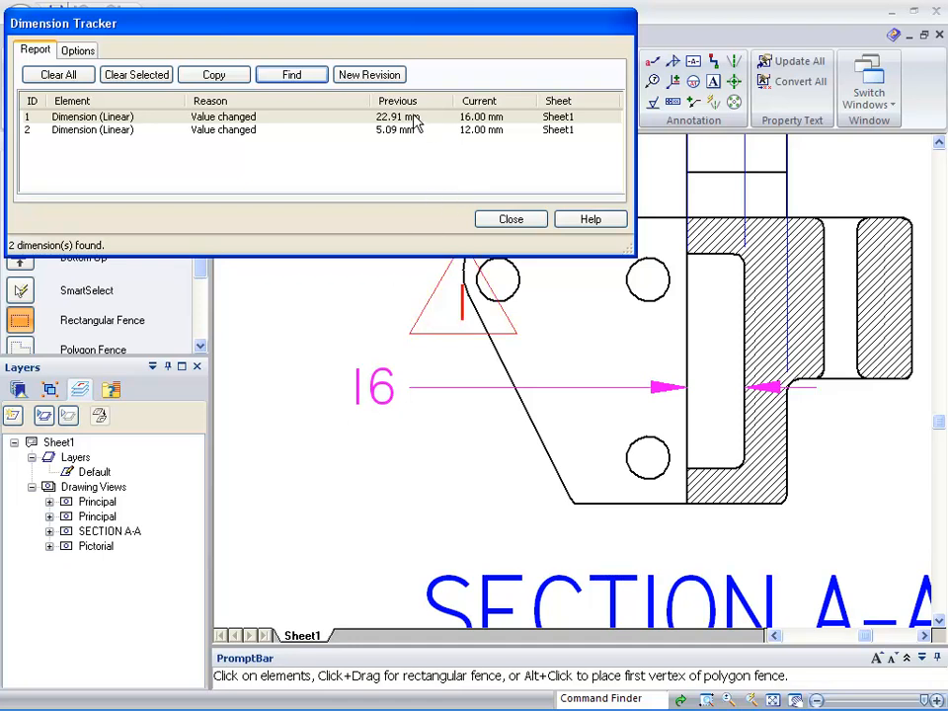
{"action": "left_click", "coordinate": [133, 132]}
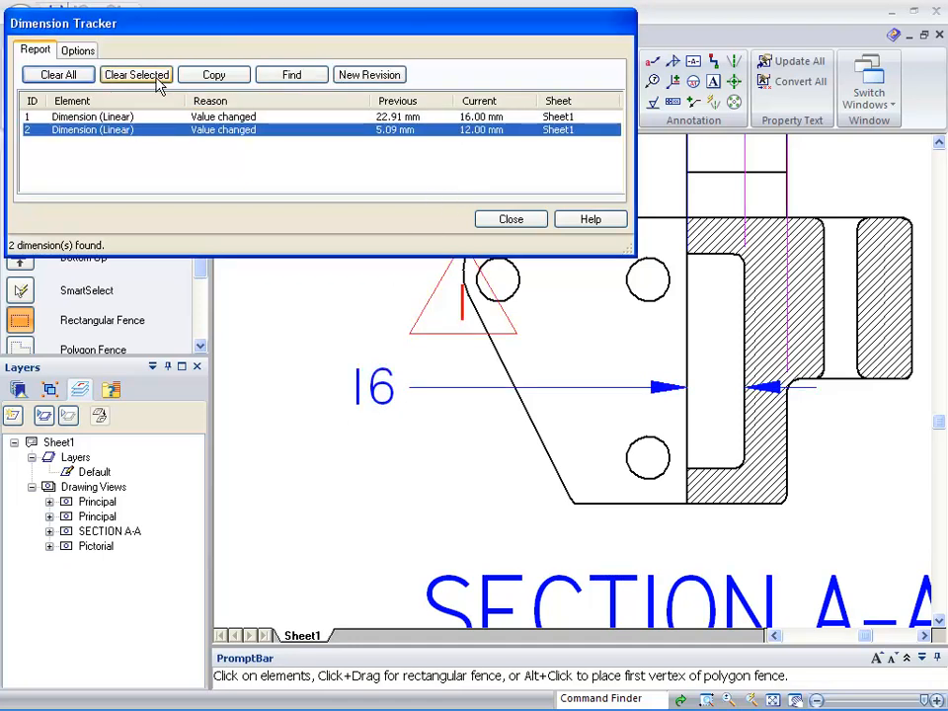
{"action": "left_click", "coordinate": [299, 79]}
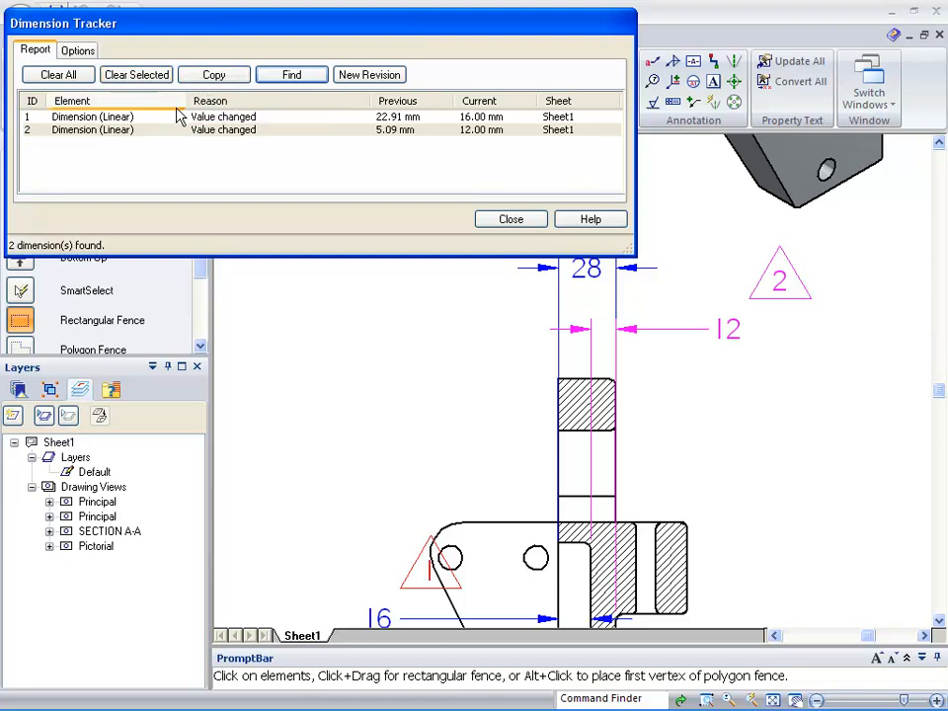
Step: Clear the tracked change for the 12 mm wall dimension and close the Dimension Tracker, leaving the whole sheet in view
{"action": "left_click", "coordinate": [134, 75]}
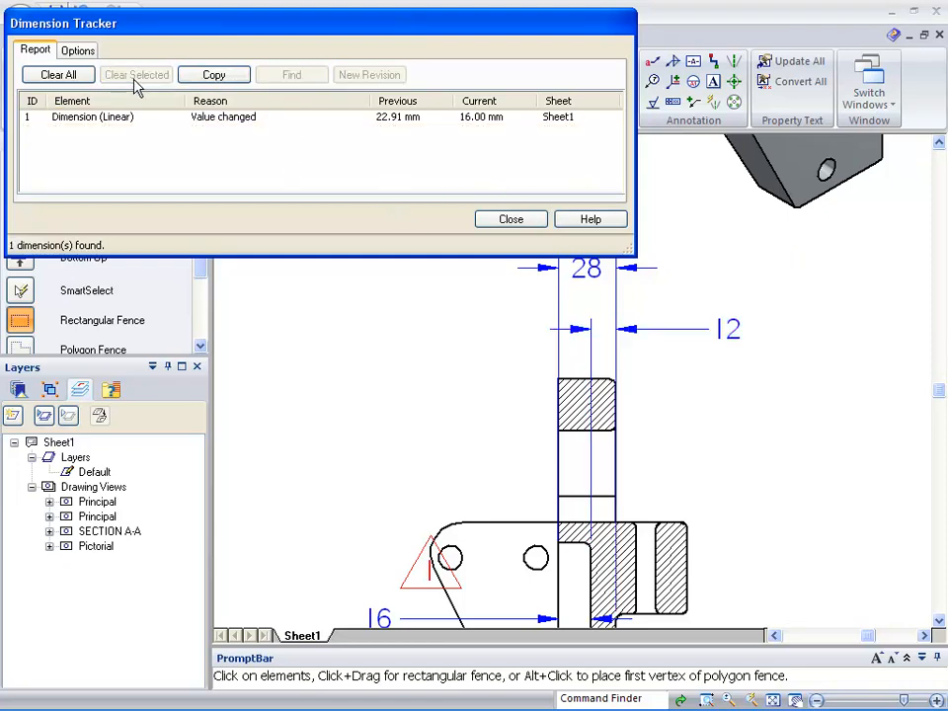
{"action": "left_click", "coordinate": [510, 219]}
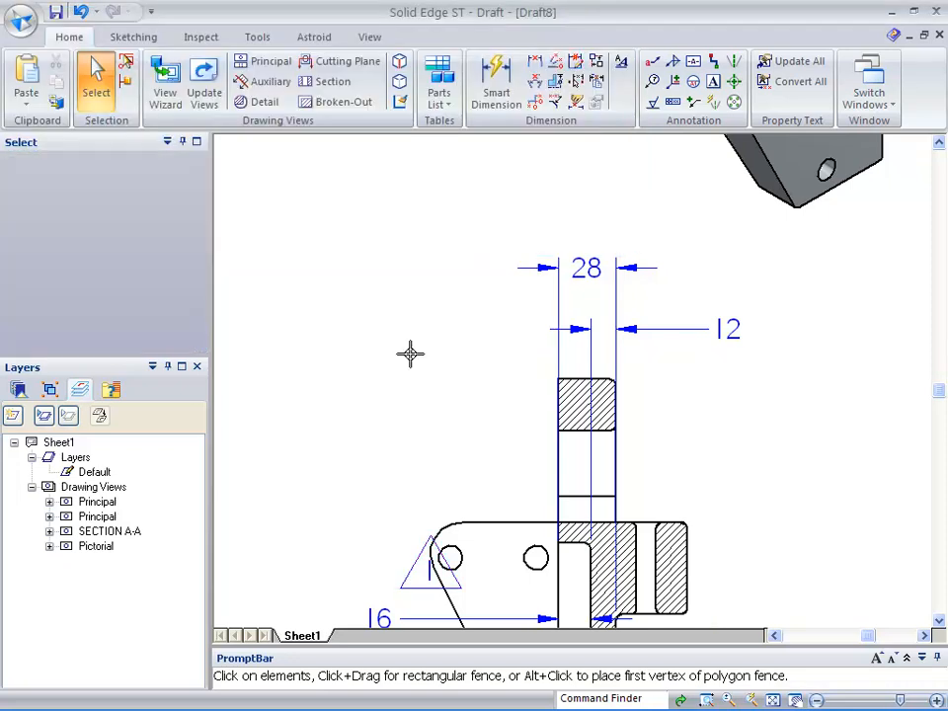
{"action": "scroll", "coordinate": [345, 341], "scroll_direction": "down", "scroll_amount": 3}
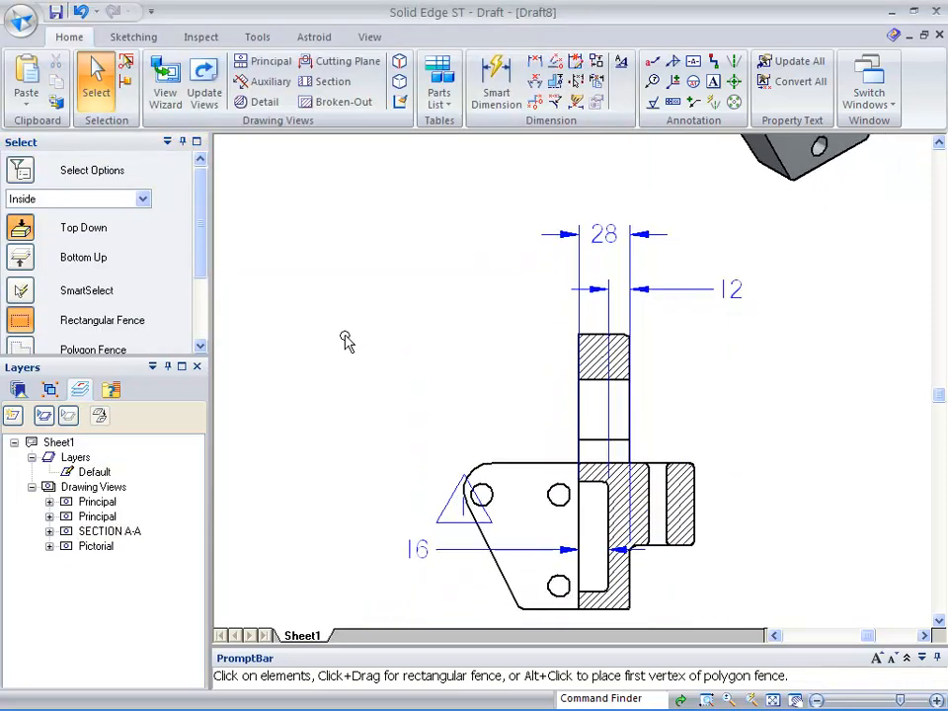
{"action": "scroll", "coordinate": [345, 341], "scroll_direction": "down", "scroll_amount": 2}
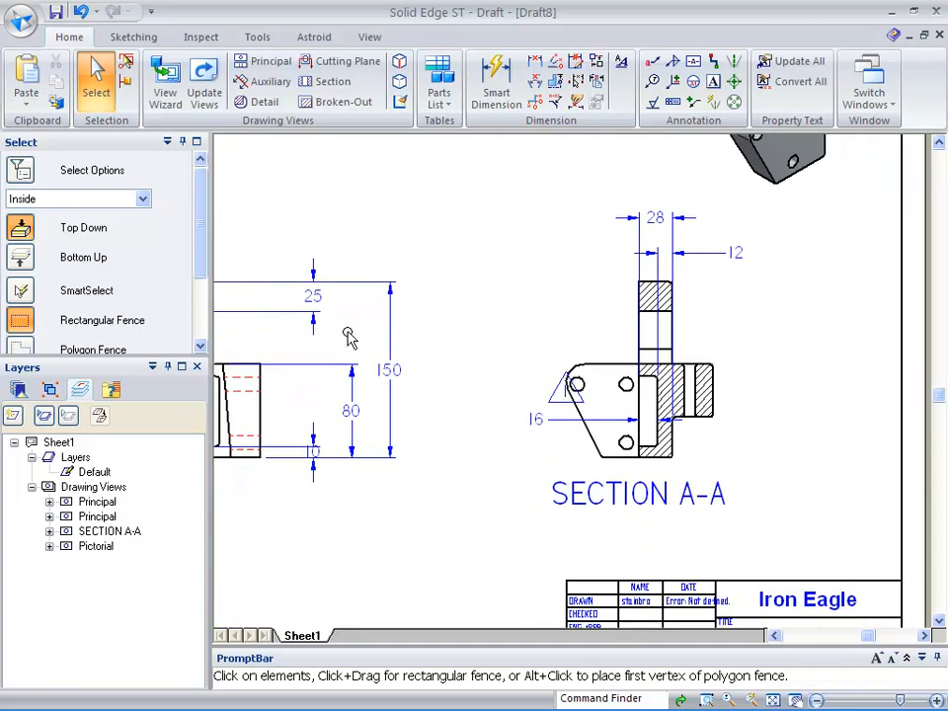
{"action": "scroll", "coordinate": [399, 367], "scroll_direction": "down", "scroll_amount": 3}
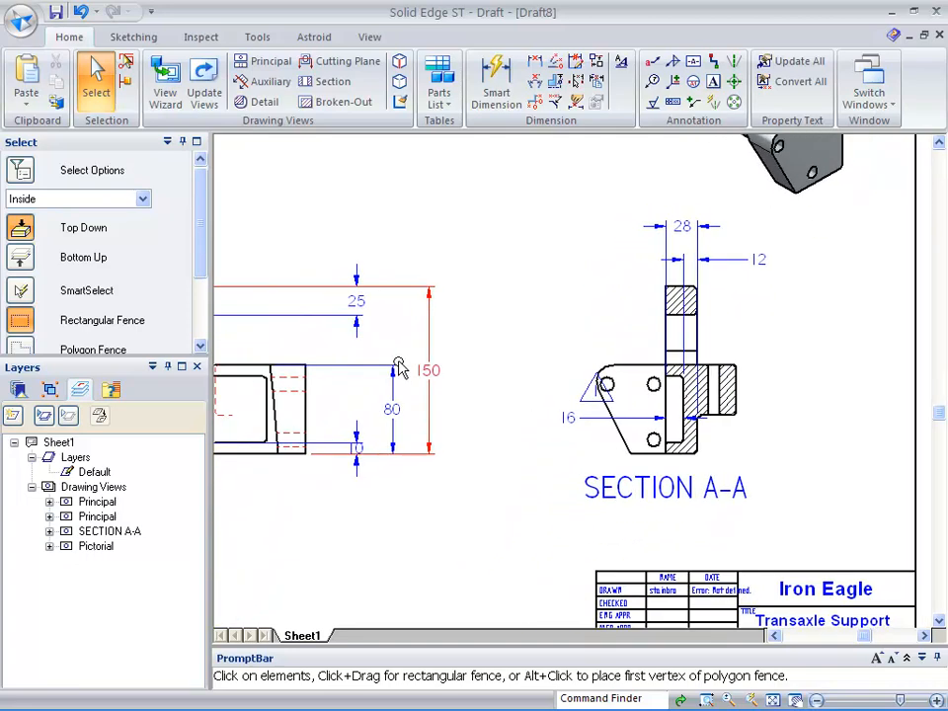
{"action": "scroll", "coordinate": [400, 367], "scroll_direction": "down", "scroll_amount": 4}
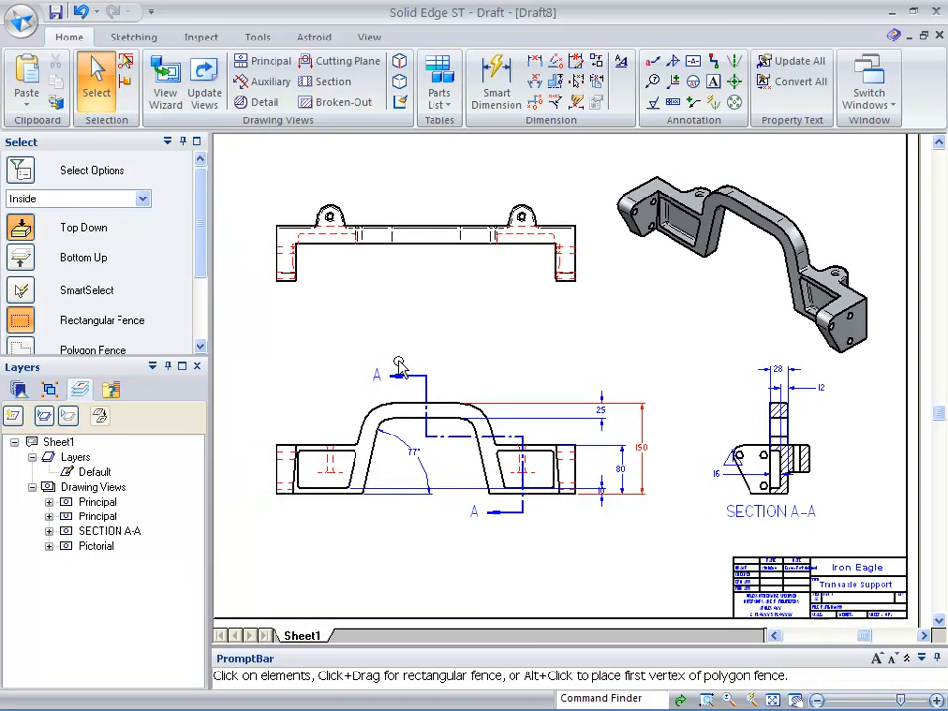
{"action": "scroll", "coordinate": [399, 367], "scroll_direction": "up", "scroll_amount": 1}
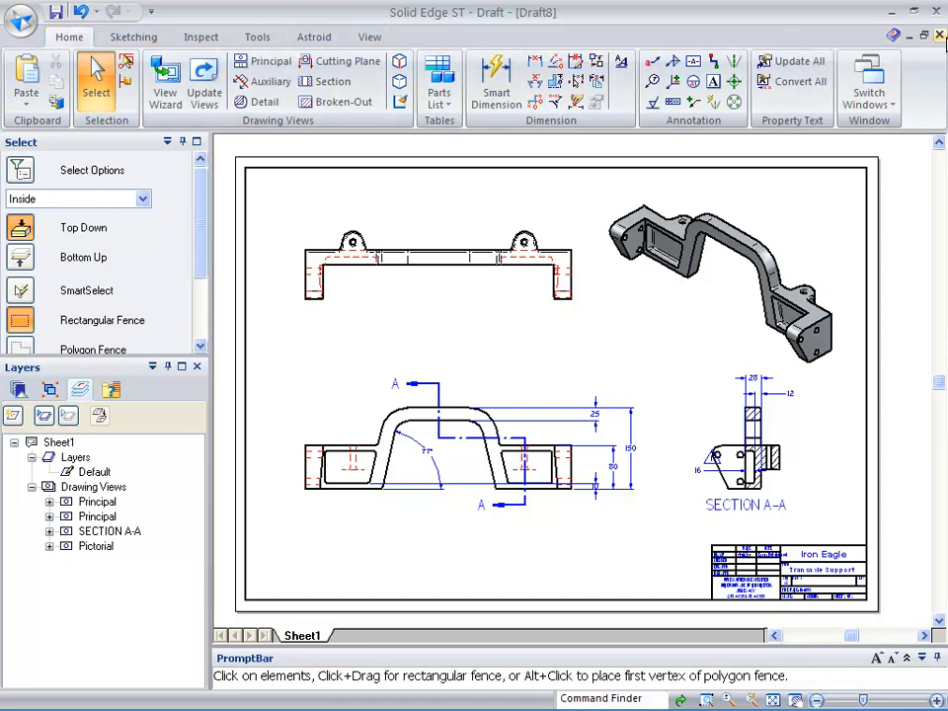
Step: Close the Draft8 drawing, then close the bracket part and return to the ASM_01_00001 assembly
{"action": "left_click", "coordinate": [938, 34]}
{"action": "left_click", "coordinate": [491, 374]}
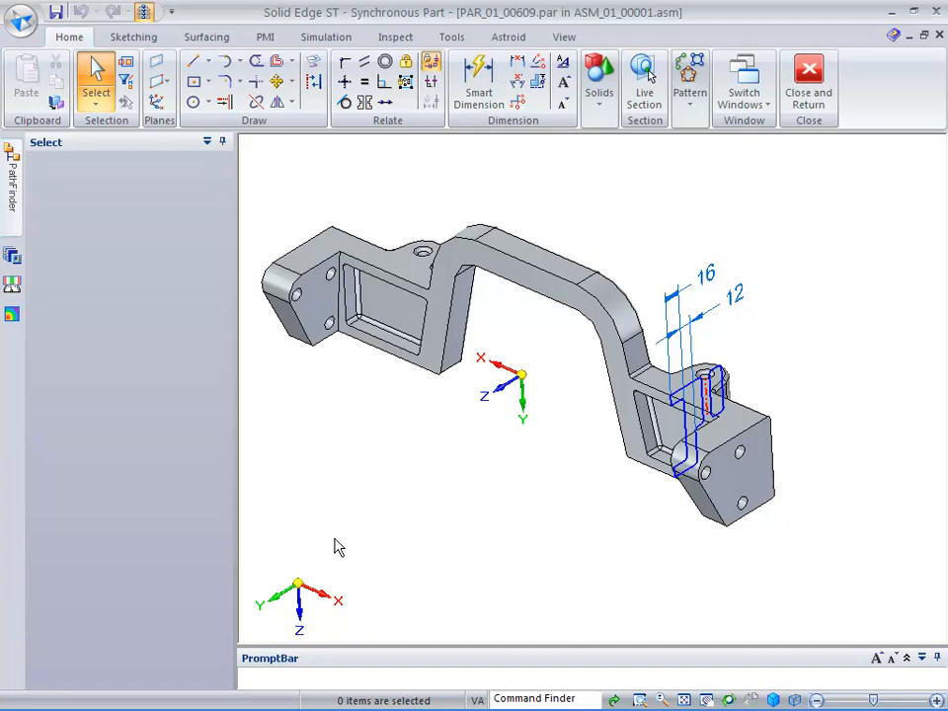
{"action": "left_click", "coordinate": [809, 96]}
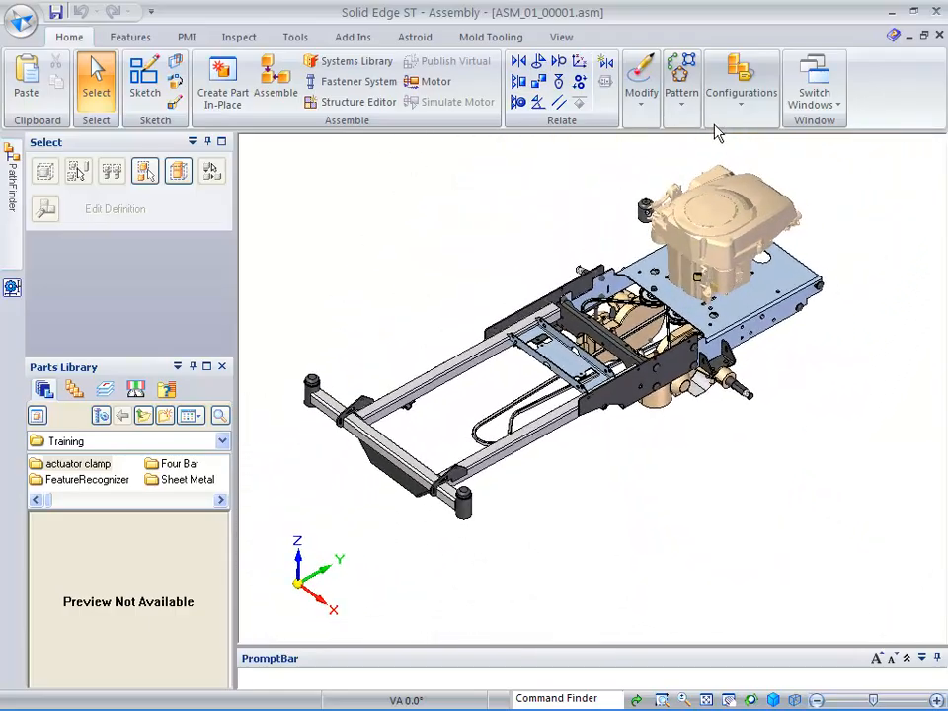
Step: Apply the 03-Assembly Design display configuration to the mower assembly
{"action": "left_click", "coordinate": [741, 110]}
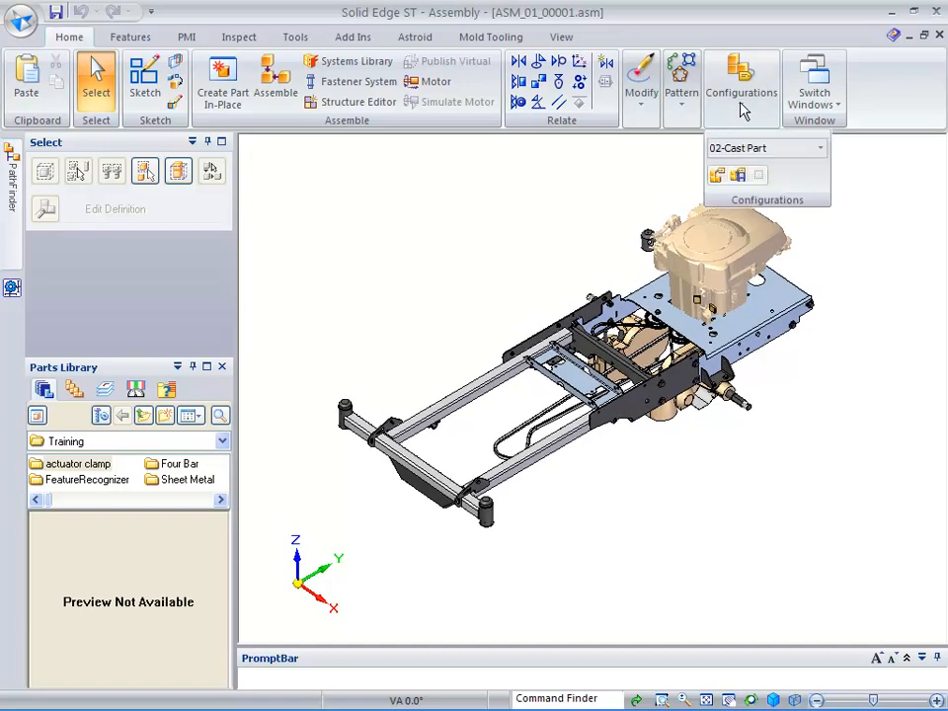
{"action": "left_click", "coordinate": [821, 152]}
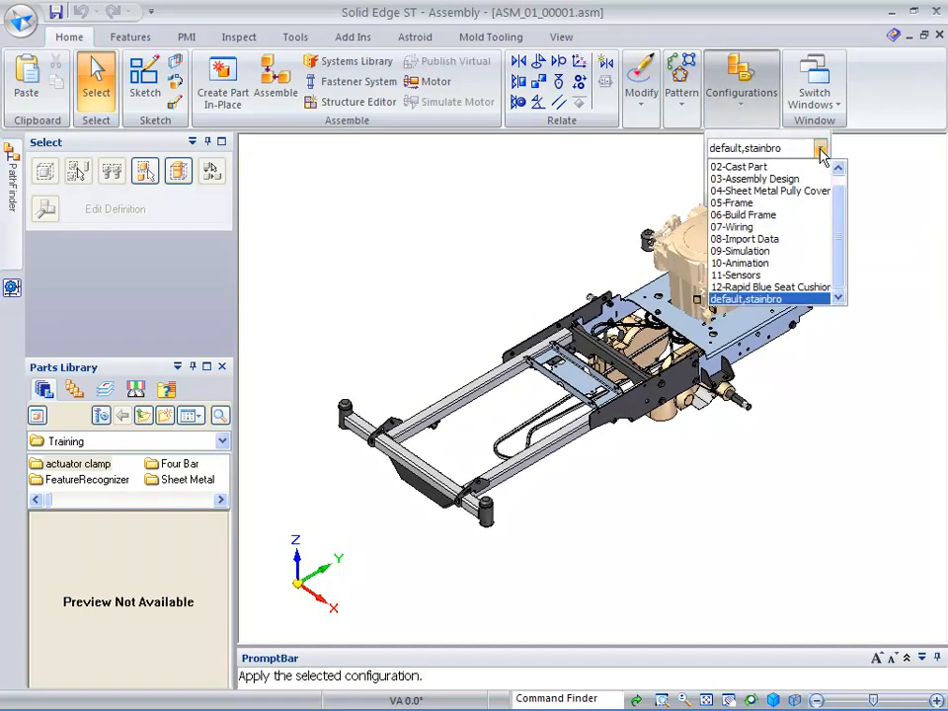
{"action": "left_click", "coordinate": [751, 178]}
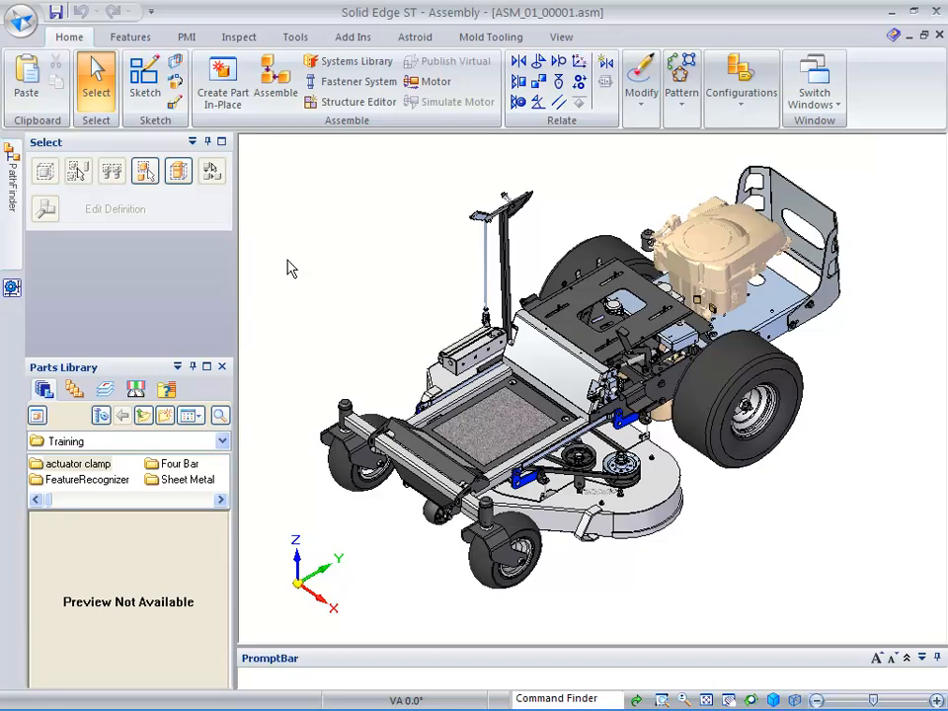